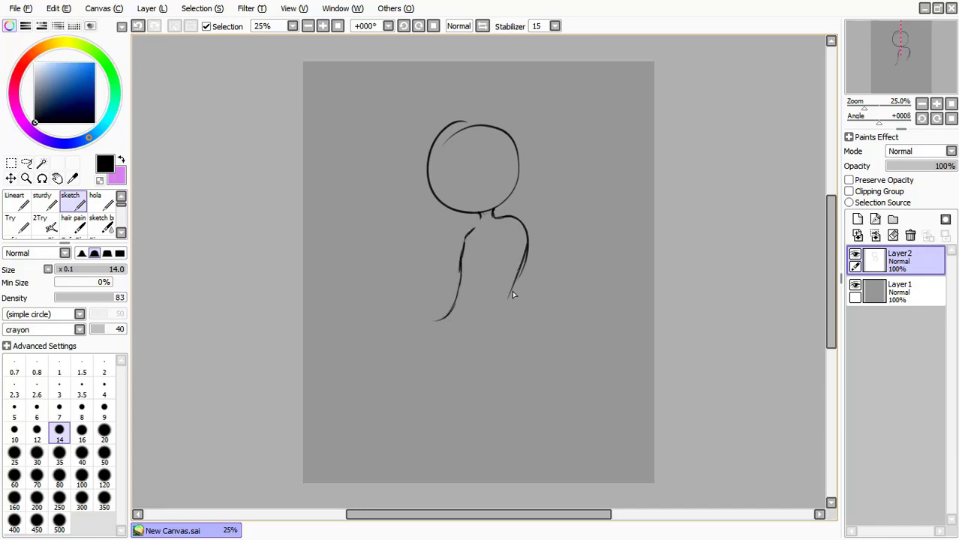
- Sketch the lower torso, tapering the waist lines to a rounded point and starting the outer hip line
drag(513, 295, 488, 368)
mouse_move(491, 369)
mouse_down()
mouse_move(441, 270)
mouse_move(458, 310)
mouse_up()
key(ctrl+z)
scroll(547, 295, up, 2)
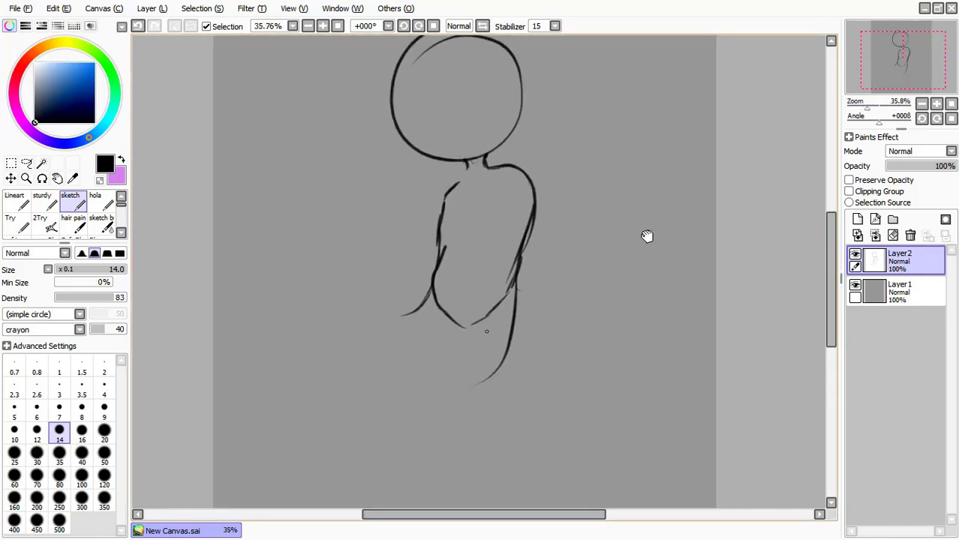
drag(521, 293, 509, 383)
key(ctrl+z)
- Sketch the outline of the raised foot and its rounded heel overlapping the front of the torso
drag(419, 225, 421, 216)
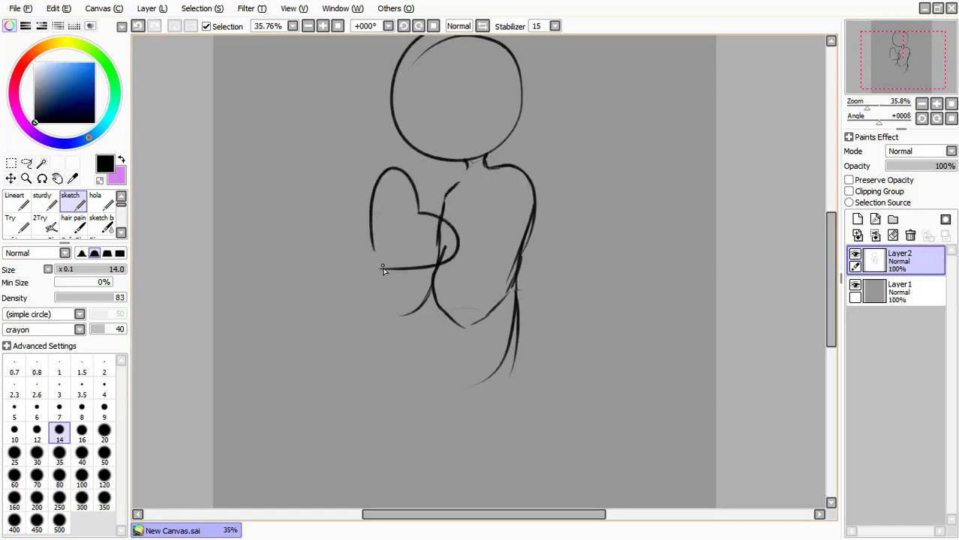
mouse_move(373, 267)
mouse_down()
mouse_move(310, 366)
mouse_move(516, 327)
mouse_up()
key(ctrl+z)
- Sketch the large rounded lower body and the narrow inner leg loop beneath the raised foot, erasing overlapping lines
mouse_move(518, 276)
mouse_down()
mouse_move(524, 330)
mouse_move(484, 420)
mouse_up()
drag(379, 270, 354, 346)
mouse_move(435, 278)
mouse_down()
mouse_move(391, 375)
mouse_move(368, 353)
mouse_up()
mouse_move(352, 315)
mouse_down()
mouse_move(368, 357)
mouse_move(394, 360)
mouse_up()
key(e)
mouse_move(433, 315)
mouse_down()
mouse_move(500, 368)
mouse_move(506, 273)
mouse_move(464, 273)
mouse_move(428, 237)
mouse_move(418, 324)
mouse_move(426, 322)
mouse_move(392, 292)
mouse_move(393, 342)
mouse_up()
key(e)
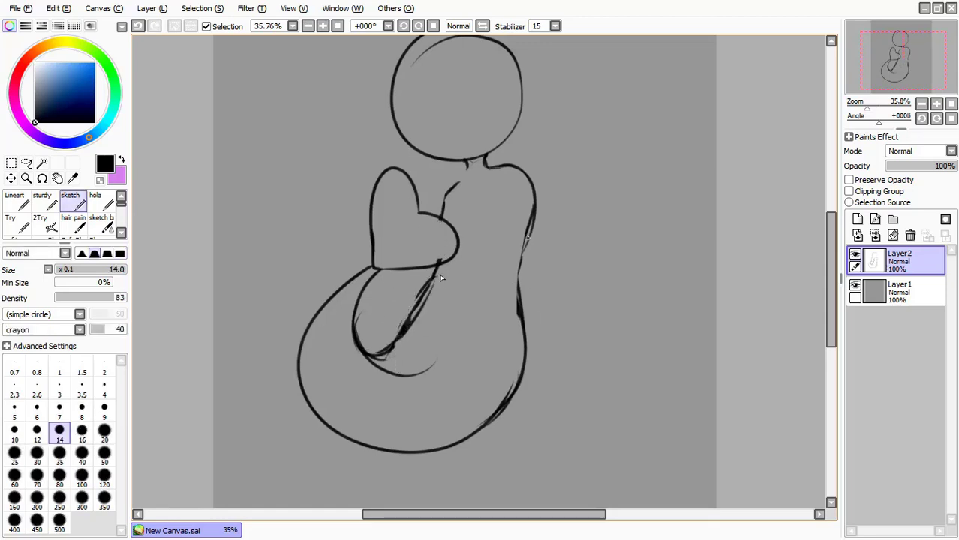
- Tidy the waist line and erase stray strokes where the raised foot meets the inner leg
drag(525, 228, 520, 282)
scroll(465, 290, up, 2)
drag(697, 182, 708, 133)
key(e)
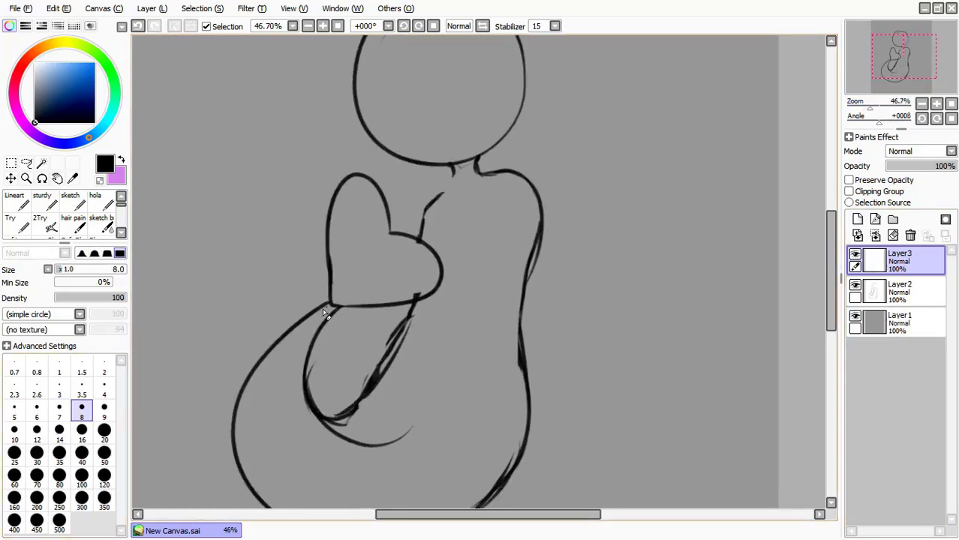
drag(418, 310, 375, 367)
key(e)
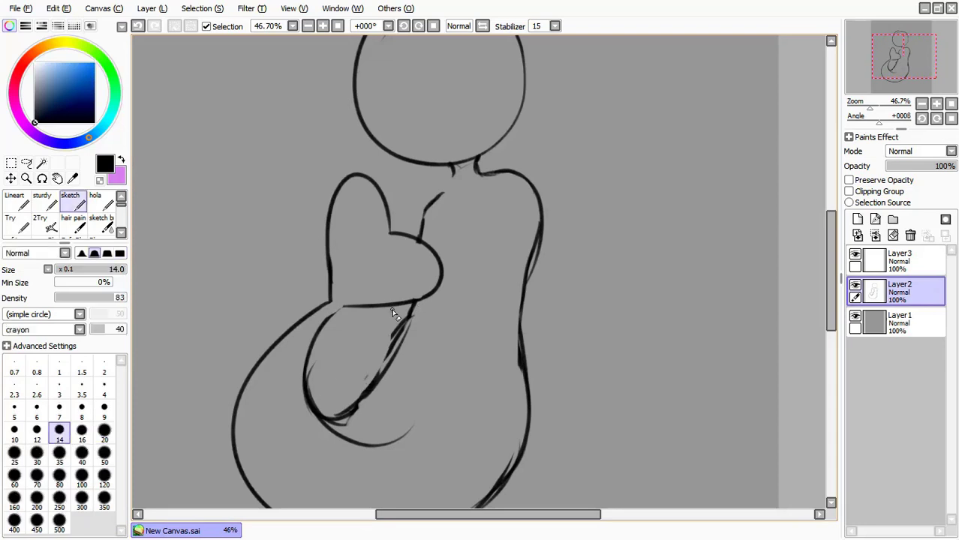
- Erase the doubled strokes along the inner leg loop and the outer torso and hip outline on Layer2
key(e)
mouse_move(341, 413)
mouse_down()
mouse_move(411, 321)
mouse_move(355, 386)
mouse_up()
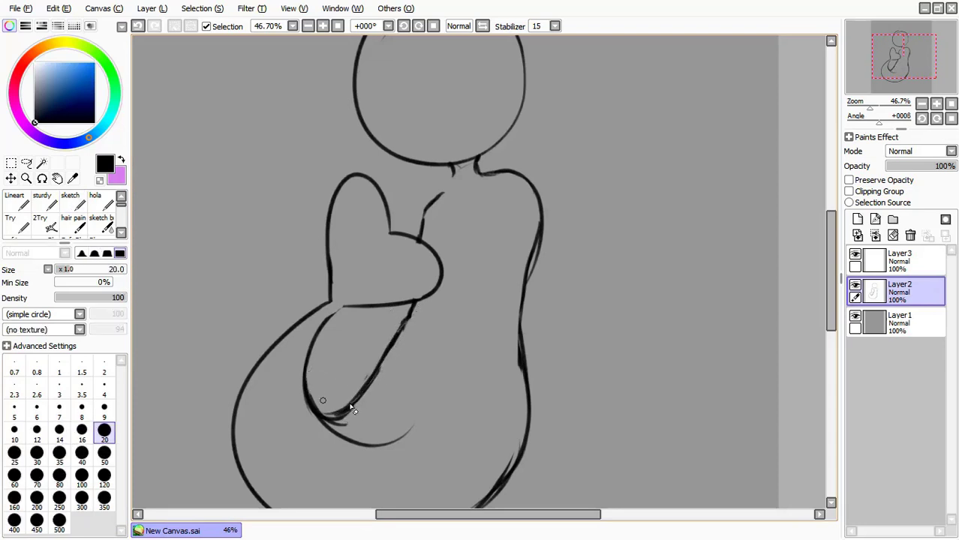
mouse_move(332, 422)
mouse_down()
mouse_move(382, 379)
mouse_move(395, 332)
mouse_up()
drag(516, 365, 573, 268)
scroll(498, 383, up, 3)
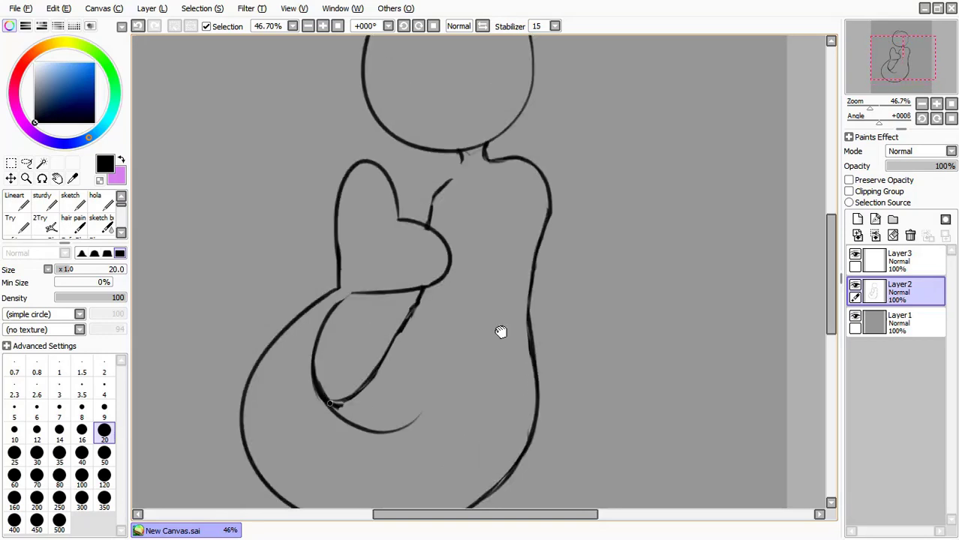
- Sketch the near bent arm on Layer3, with its hand gripping the heel of the raised foot
key(b)
key(ctrl+Up)
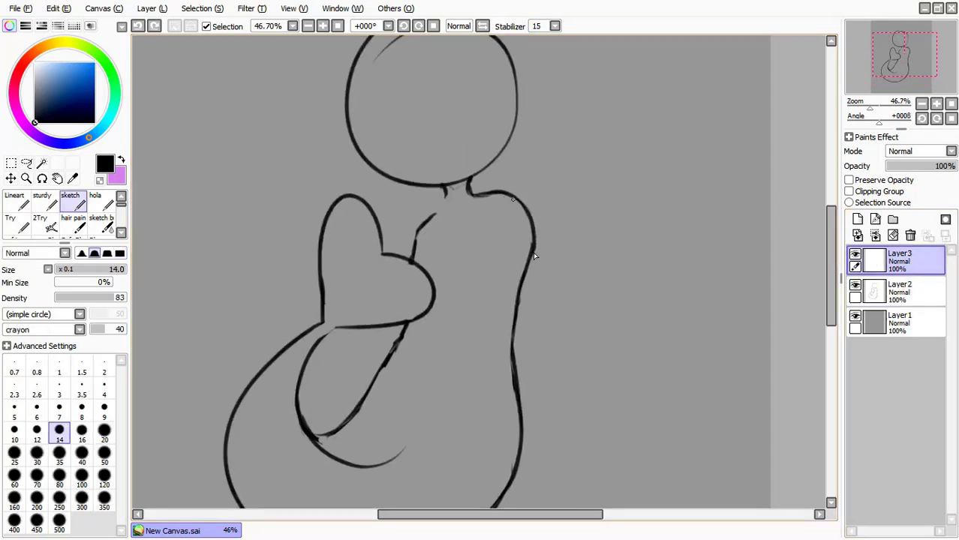
drag(534, 256, 535, 265)
mouse_move(422, 279)
mouse_down()
mouse_move(433, 312)
mouse_move(447, 306)
mouse_move(469, 280)
mouse_up()
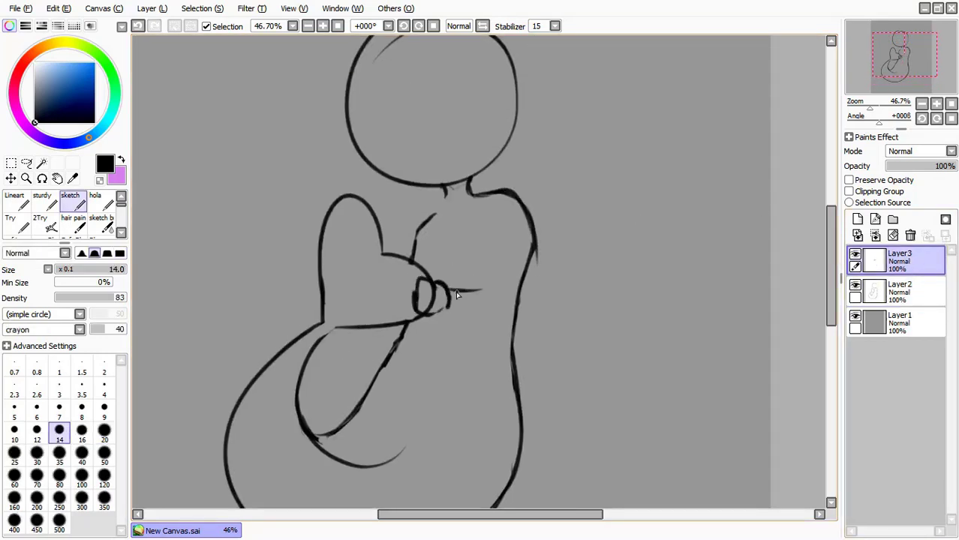
drag(518, 322, 537, 251)
drag(496, 223, 501, 284)
- Erase the lines overlapping the near arm and hand, and redraw the wrist on Layer3
key(e)
click(916, 293)
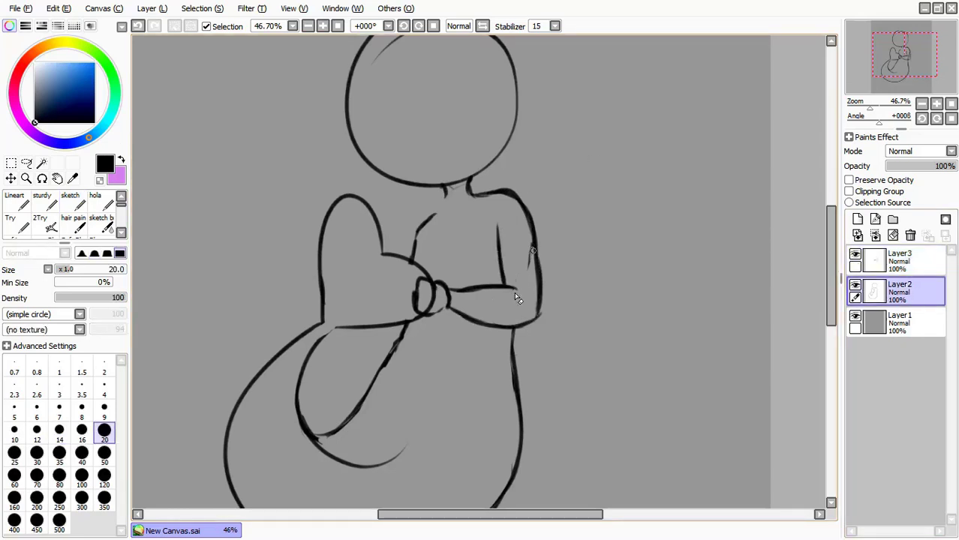
key(ctrl+Up)
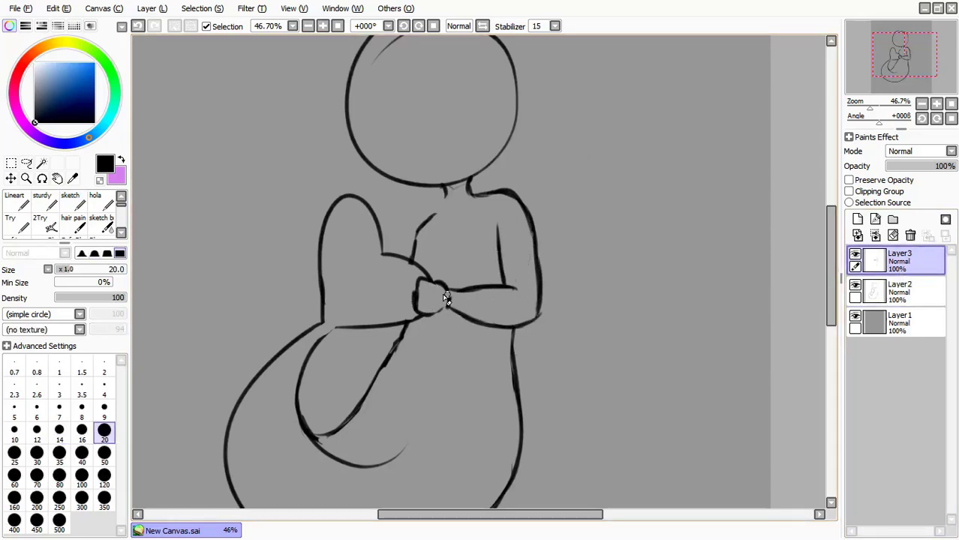
key(n)
drag(434, 313, 448, 313)
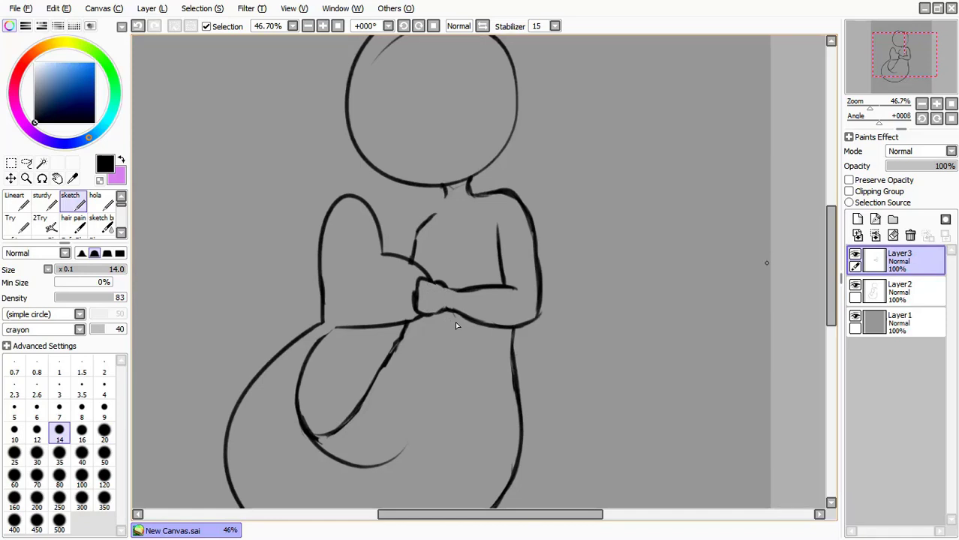
- Sketch the far shoulder and upper arm behind the raised foot on Layer3, and add toes to the foot
key(e)
click(911, 292)
click(913, 262)
key(n)
drag(443, 196, 408, 234)
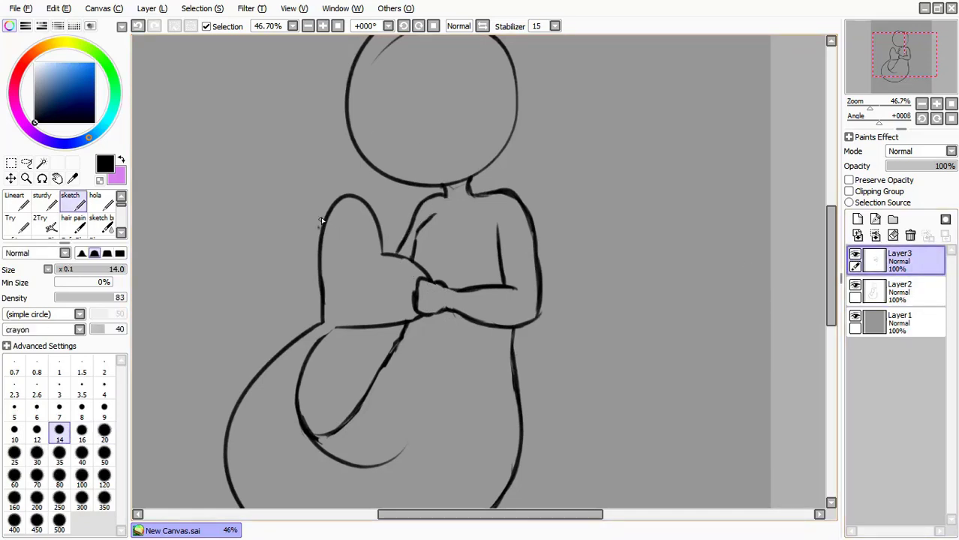
scroll(356, 201, up, 2)
- Lasso the gripping hand onto a separate layer at 26% opacity and redraw it with curled fingers on Layer3
key(l)
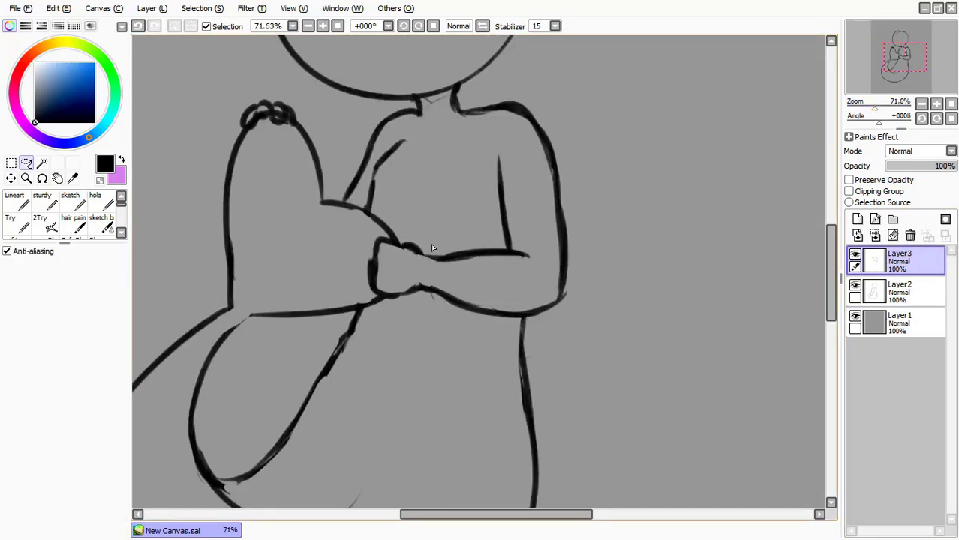
drag(431, 243, 435, 247)
key(ctrl+x)
key(ctrl+v)
click(904, 166)
click(888, 293)
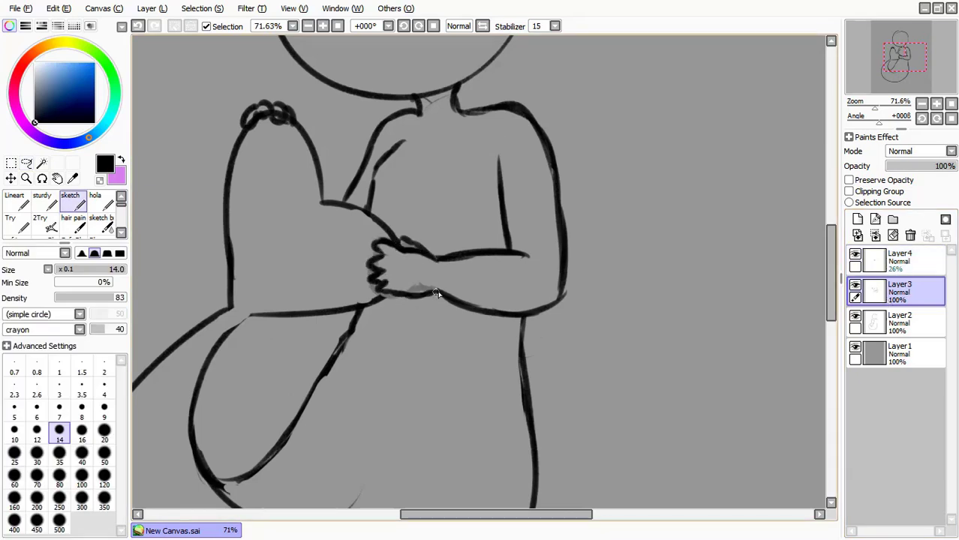
- Clean up the raised foot's edge and the corner where it meets the leg on Layer2
click(930, 327)
key(e)
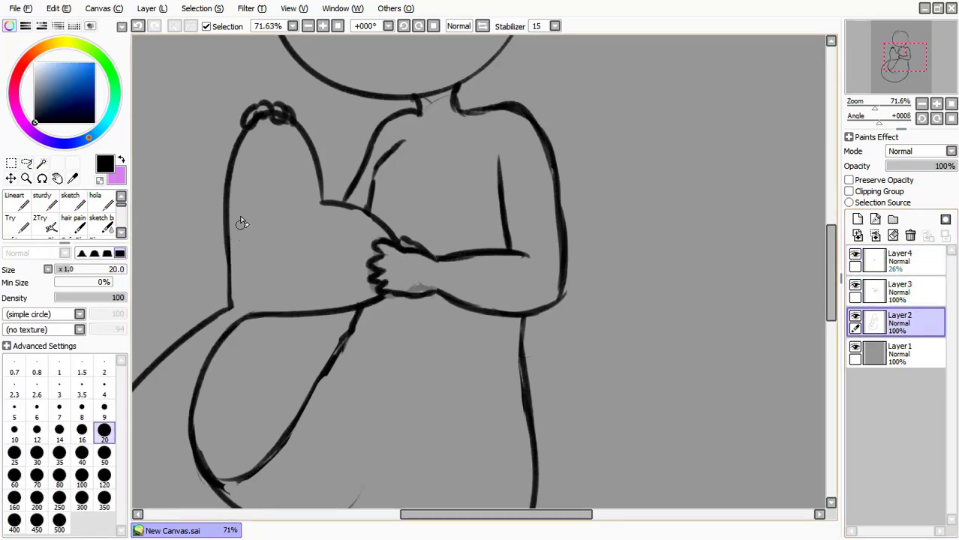
mouse_move(226, 305)
mouse_down()
mouse_move(234, 310)
mouse_move(232, 240)
mouse_up()
- Remove the faded hand layer and merge the redrawn hand into Layer2
click(901, 292)
click(910, 235)
click(910, 235)
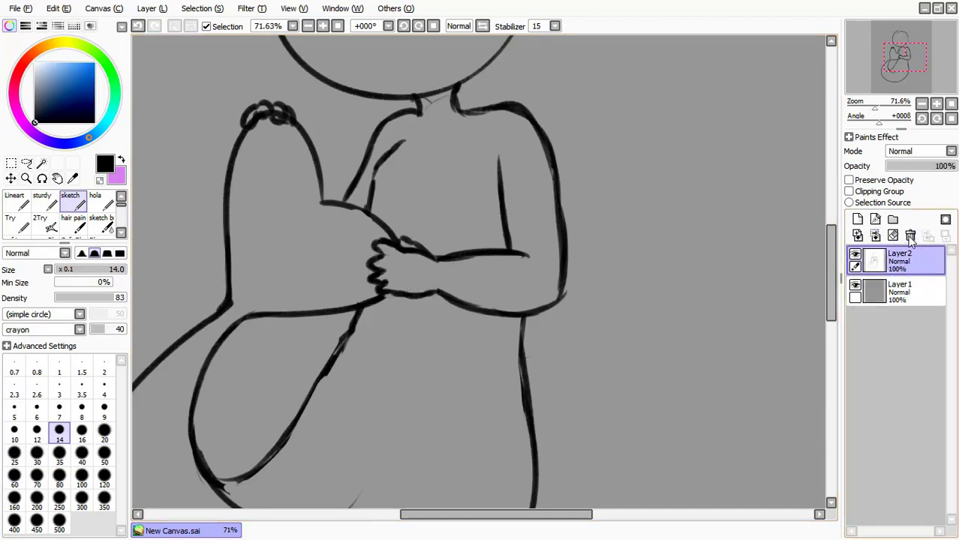
- Erase overlapping lines around the toes and shoulders, and sketch the far arm's bend behind the foot on a new layer
key(e)
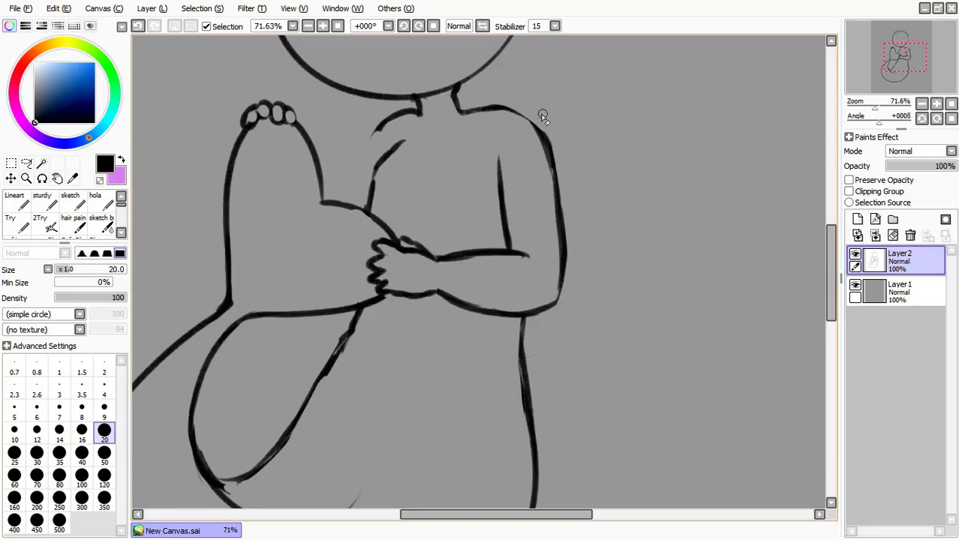
click(857, 218)
key(n)
drag(315, 159, 375, 135)
key(e)
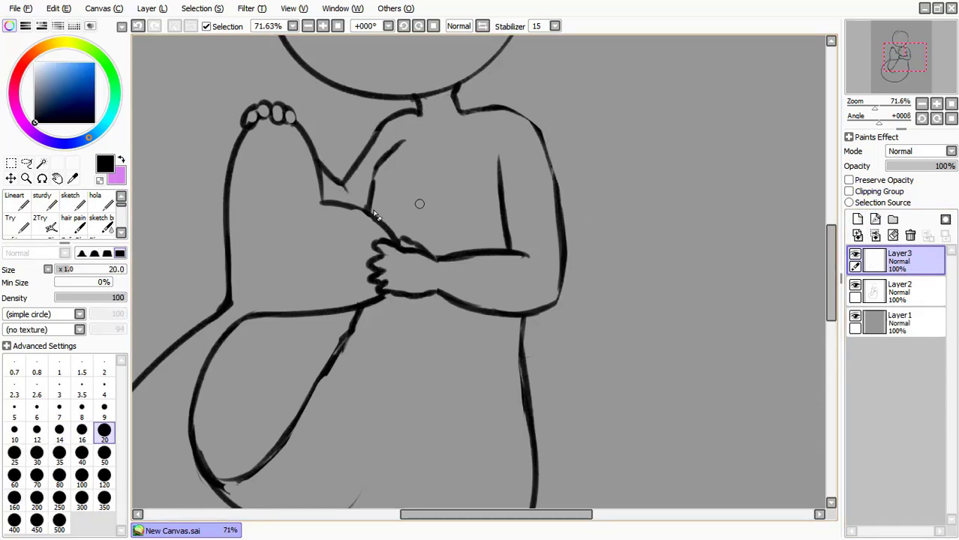
scroll(375, 213, down, 2)
key(ctrl+z)
- Thicken and smooth the inner leg loop's outline, and trim the curved fold line beneath it
key(n)
mouse_move(409, 284)
mouse_down()
mouse_move(426, 241)
mouse_move(375, 313)
mouse_up()
scroll(450, 300, up, 3)
mouse_move(244, 262)
mouse_down()
mouse_move(293, 324)
mouse_move(325, 264)
mouse_move(287, 335)
mouse_move(258, 300)
mouse_move(292, 324)
mouse_up()
key(e)
key(n)
key(ctrl+z)
drag(252, 297, 288, 345)
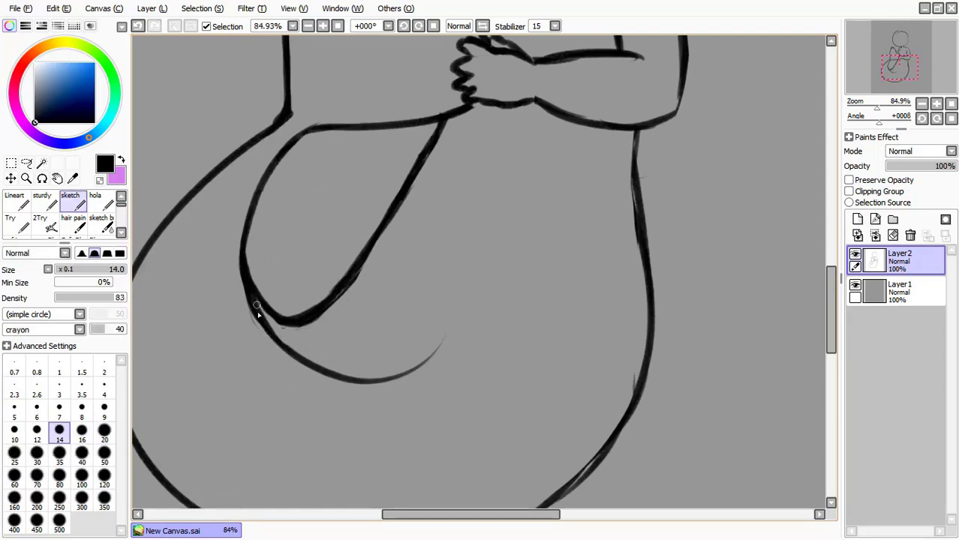
key(e)
mouse_move(259, 315)
mouse_down()
mouse_move(309, 356)
mouse_move(361, 386)
mouse_up()
scroll(453, 292, down, 3)
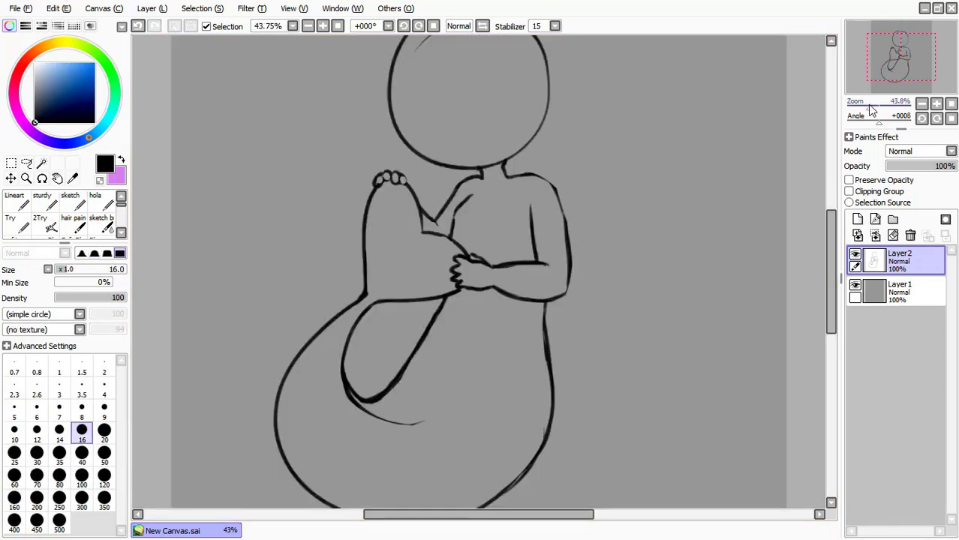
- Strengthen the near arm's outer line from shoulder to elbow and add a new layer above the body sketch
key(n)
scroll(646, 154, up, 1)
scroll(545, 235, up, 2)
mouse_move(546, 235)
mouse_down()
mouse_move(559, 281)
mouse_move(567, 383)
mouse_up()
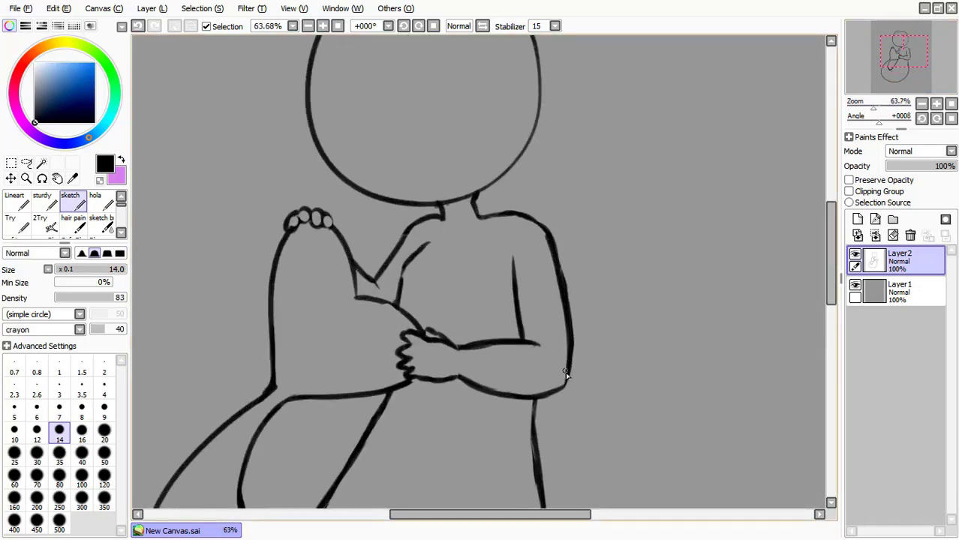
click(858, 219)
drag(409, 239, 475, 316)
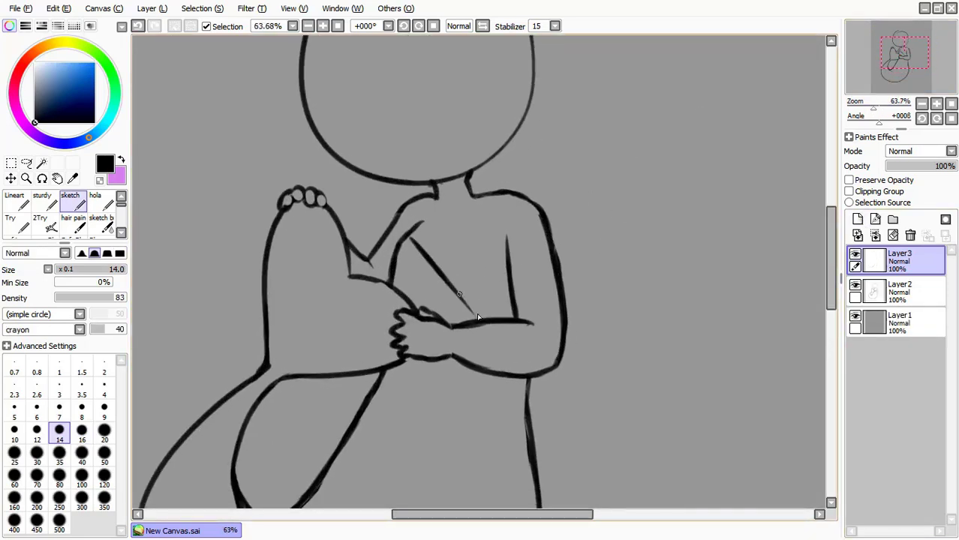
drag(443, 275, 507, 252)
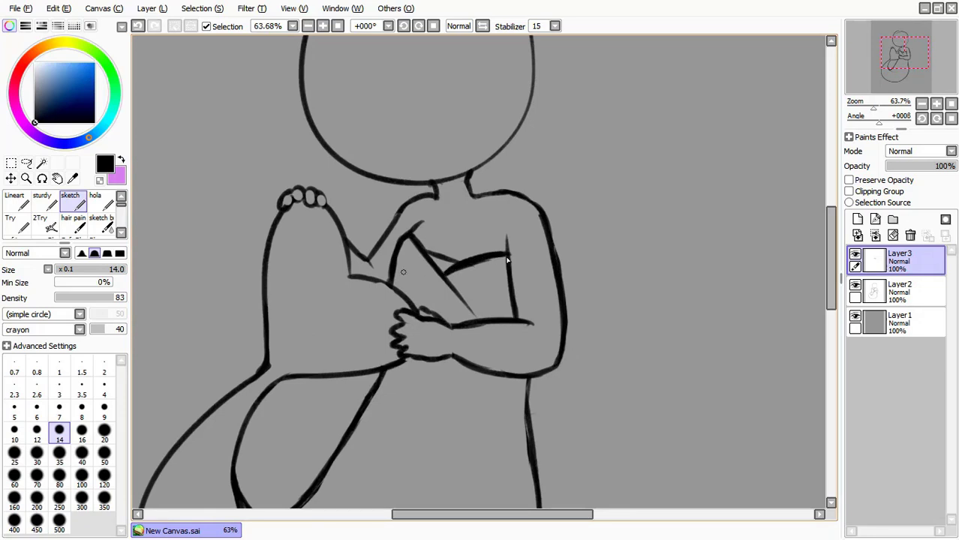
scroll(499, 300, down, 3)
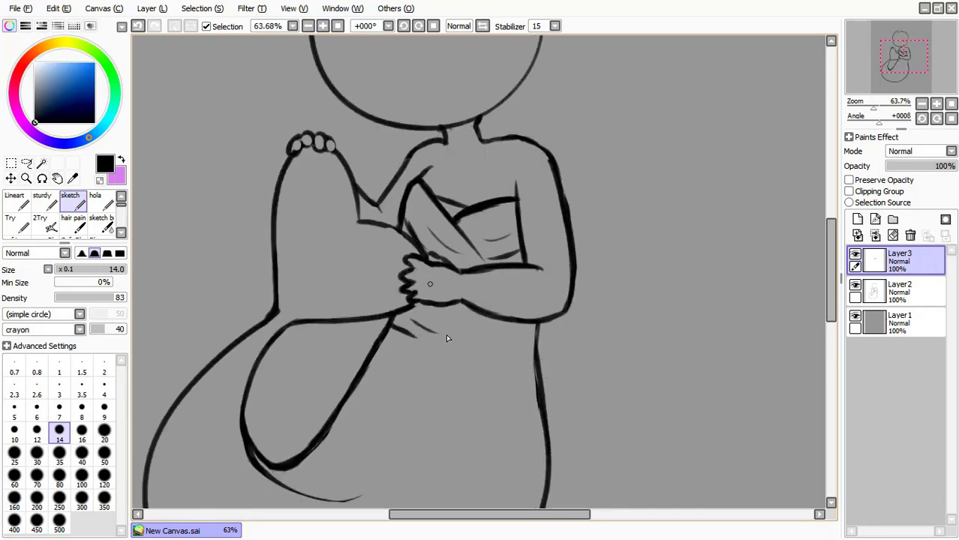
key(ctrl+z)
- Sketch a wrap top with fold lines across the chest on Layer3, and mark the navel below the hand
mouse_move(514, 192)
mouse_down()
mouse_move(438, 226)
mouse_move(505, 198)
mouse_up()
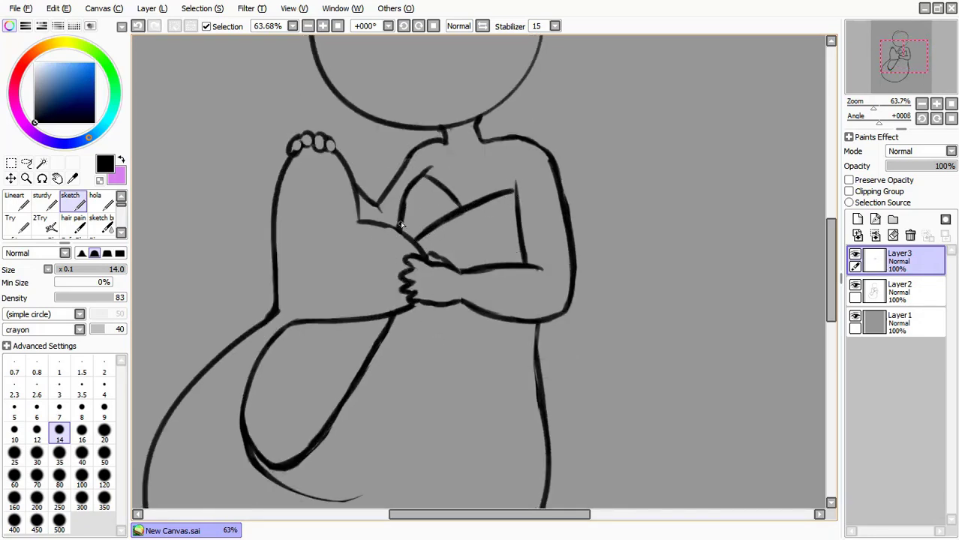
mouse_move(474, 254)
mouse_down()
mouse_move(516, 229)
mouse_move(515, 238)
mouse_move(518, 225)
mouse_move(460, 244)
mouse_up()
key(e)
key(b)
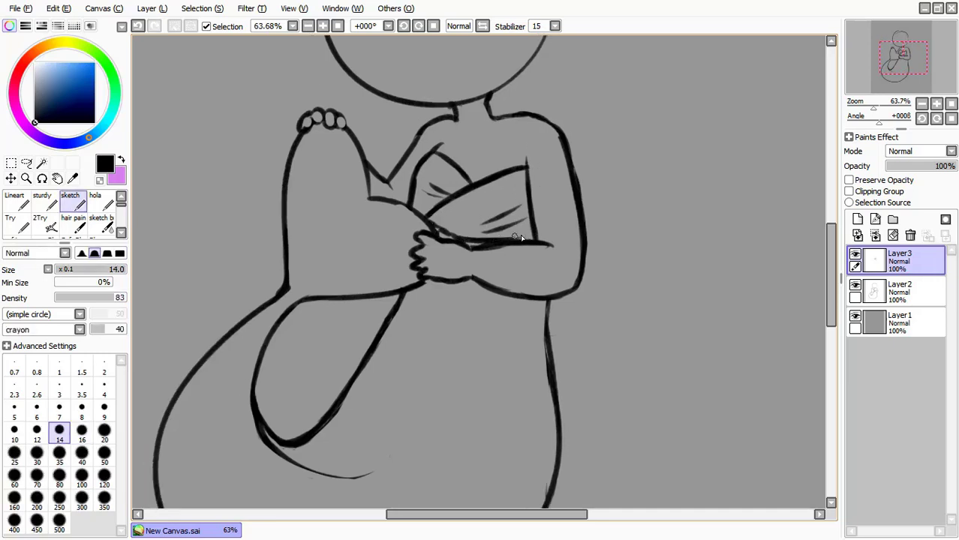
drag(525, 248, 540, 180)
- Smooth the outer curve of the rounded lower body on Layer2 and erase its doubled edge
click(914, 298)
scroll(456, 257, down, 3)
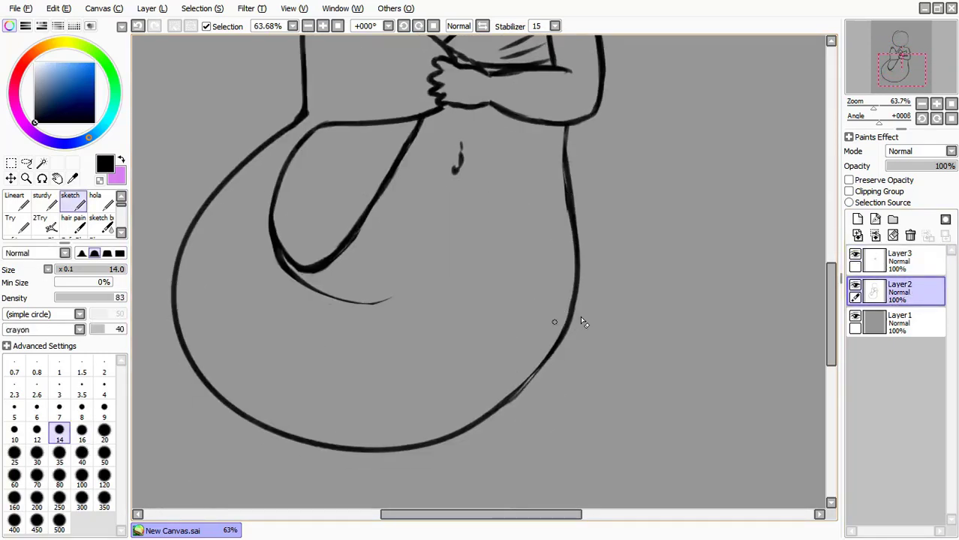
drag(555, 321, 504, 411)
key(e)
key(ctrl+z)
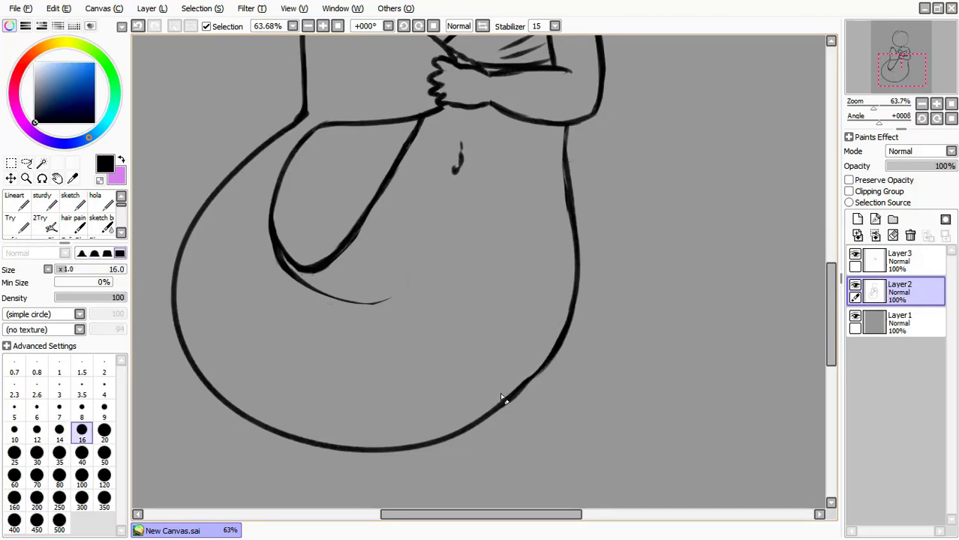
- Erase the excess line where the wrap top meets the forearm
scroll(502, 397, up, 7)
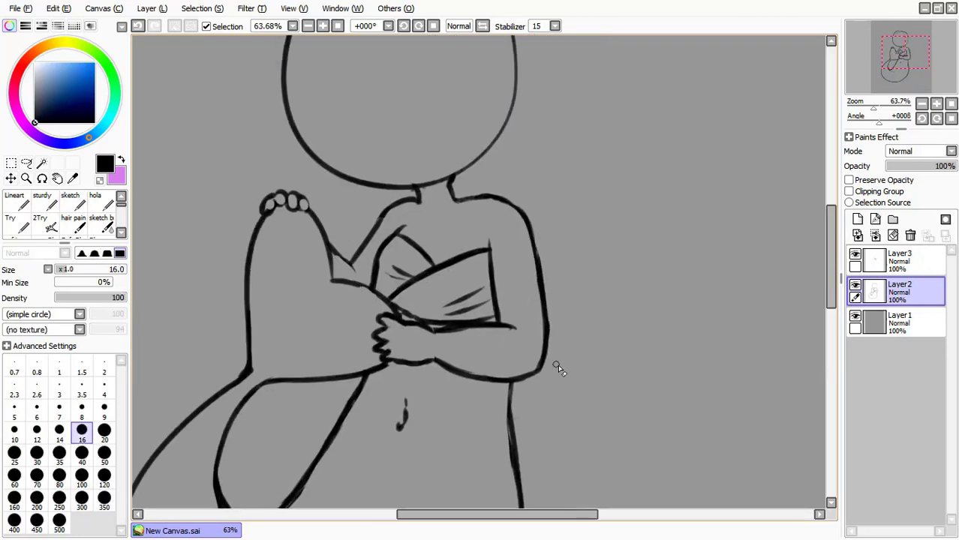
drag(444, 330, 508, 330)
scroll(560, 306, down, 3)
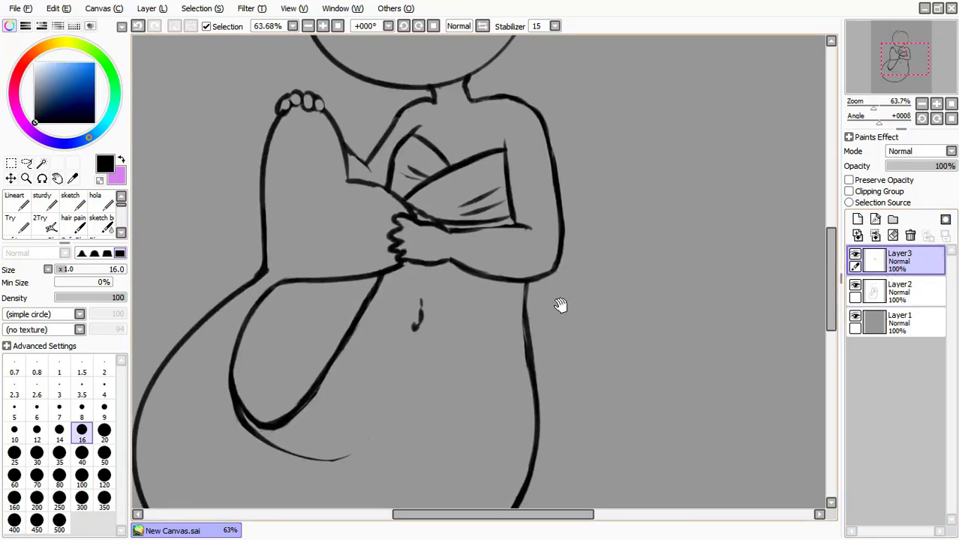
- Group the body sketch layers into a folder, add a new layer inside it for the face, and choose the sketch brush
scroll(565, 321, up, 6)
click(893, 219)
click(857, 219)
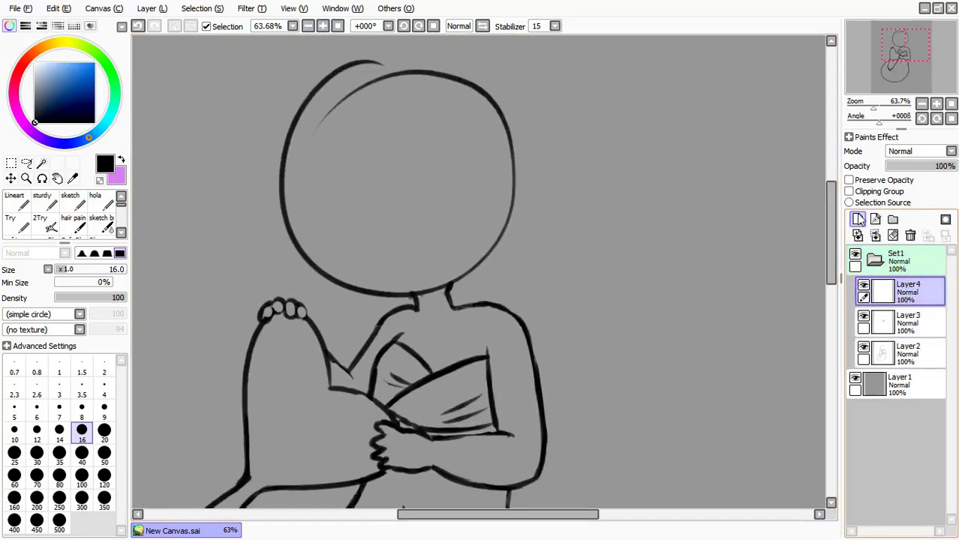
click(70, 201)
scroll(480, 225, up, 3)
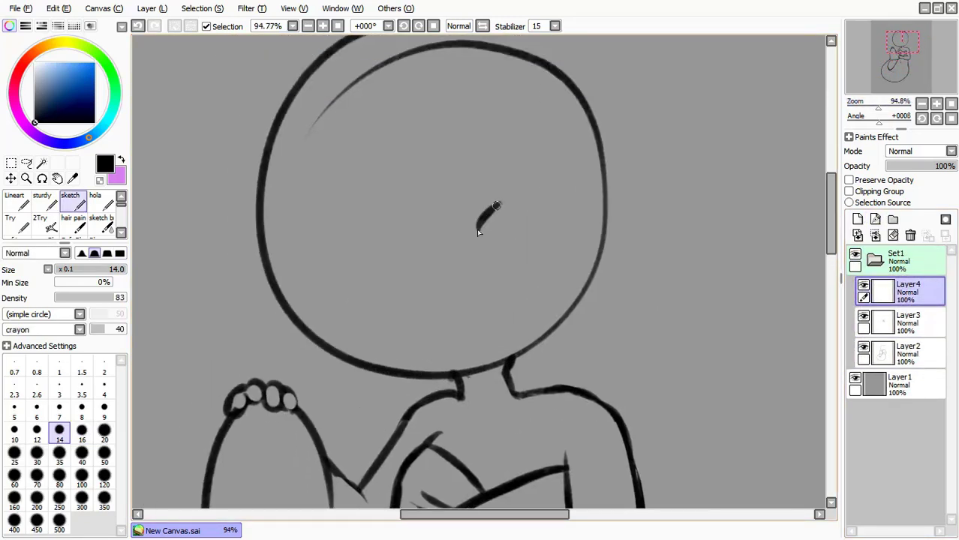
mouse_move(477, 228)
mouse_down()
mouse_move(492, 211)
mouse_move(549, 187)
mouse_move(529, 240)
mouse_up()
drag(461, 174, 536, 153)
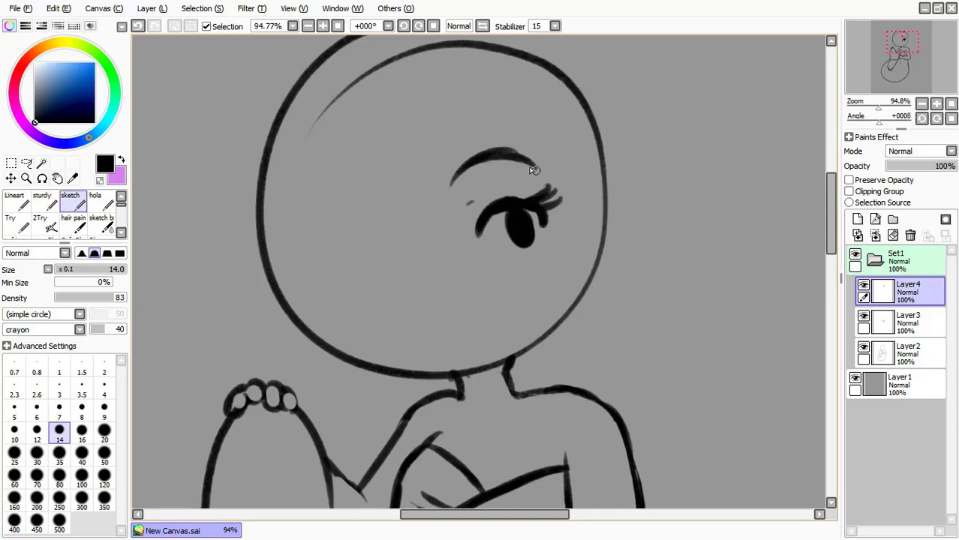
key(ctrl+z)
key(ctrl+z)
key(ctrl+z)
key(ctrl+z)
key(ctrl+z)
key(ctrl+z)
- Sketch the parted lips above the chin, then redraw the open eye with its eyebrow, iris and lashes on Layer4
mouse_move(421, 324)
mouse_down()
mouse_move(456, 309)
mouse_move(446, 343)
mouse_move(463, 324)
mouse_up()
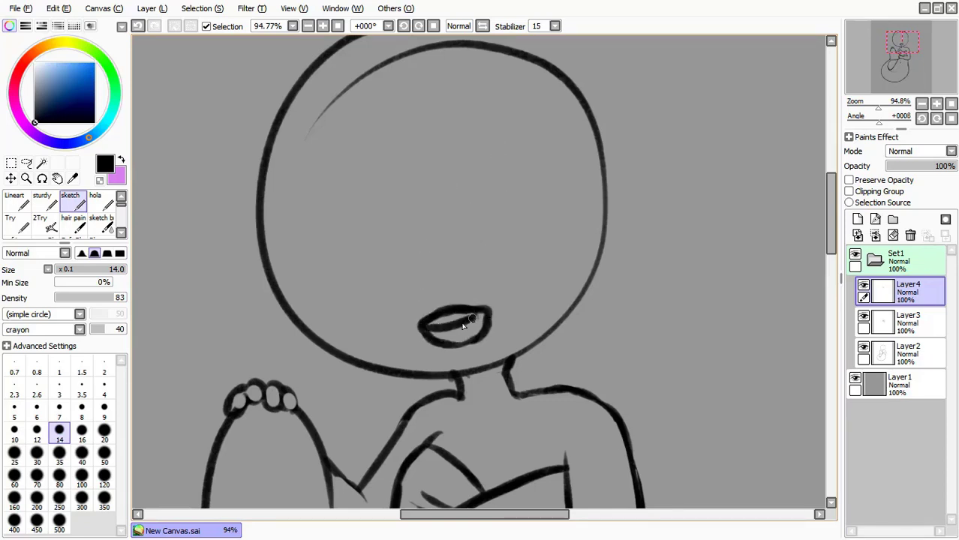
key(ctrl+z)
mouse_move(472, 228)
mouse_down()
mouse_move(529, 204)
mouse_move(501, 192)
mouse_move(472, 226)
mouse_move(549, 207)
mouse_move(559, 178)
mouse_up()
mouse_move(548, 203)
mouse_down()
mouse_move(544, 221)
mouse_move(517, 243)
mouse_up()
- Sketch the second eye with outer lashes, a filled iris and an arched eyebrow on the other side of the face
mouse_move(300, 249)
mouse_down()
mouse_move(372, 264)
mouse_move(315, 252)
mouse_up()
drag(351, 241, 379, 270)
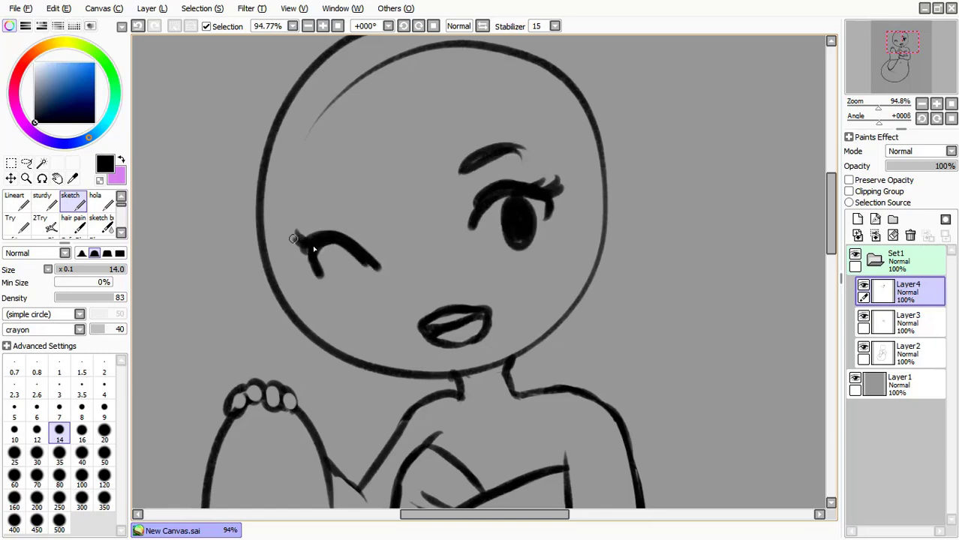
drag(300, 212, 354, 218)
drag(359, 266, 383, 267)
- Transform the facial features on Layer4, stretching them slightly upward within the head
key(ctrl+t)
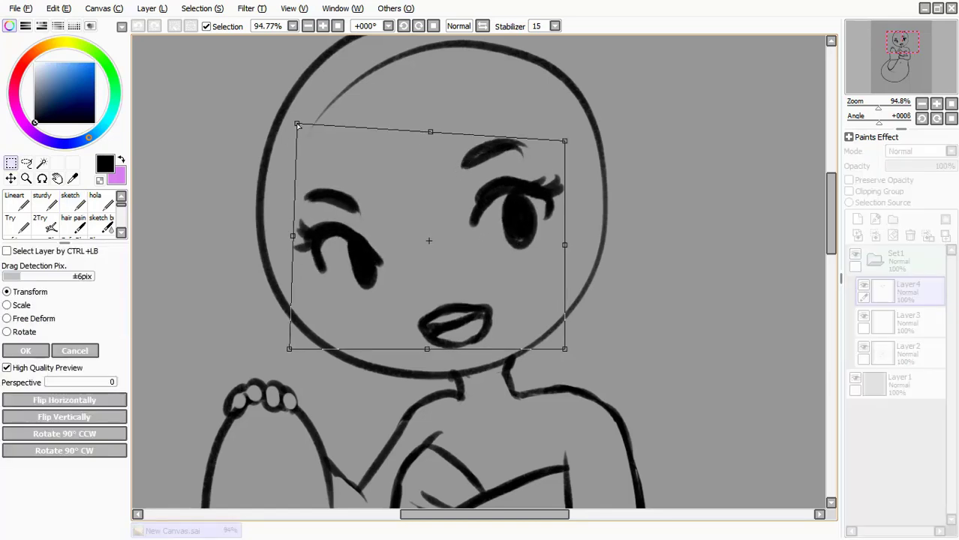
drag(427, 123, 428, 107)
key(Return)
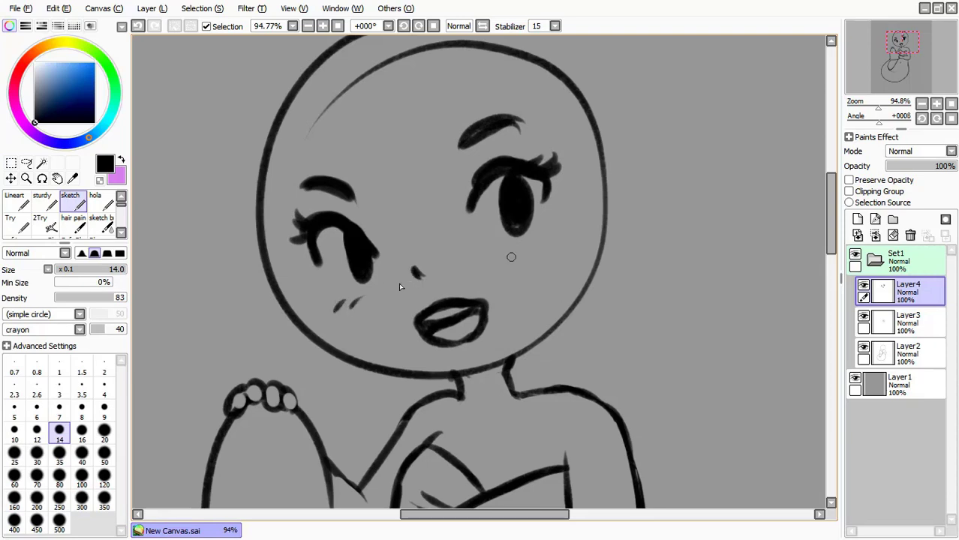
- Add a new layer and sketch parted bangs across the forehead with long strands falling past the right cheek to the shoulder
click(857, 218)
drag(879, 108, 872, 108)
drag(378, 101, 358, 188)
key(ctrl+z)
mouse_move(364, 144)
mouse_down()
mouse_move(357, 199)
mouse_move(420, 218)
mouse_up()
drag(443, 143, 525, 207)
drag(517, 161, 529, 240)
drag(525, 180, 540, 372)
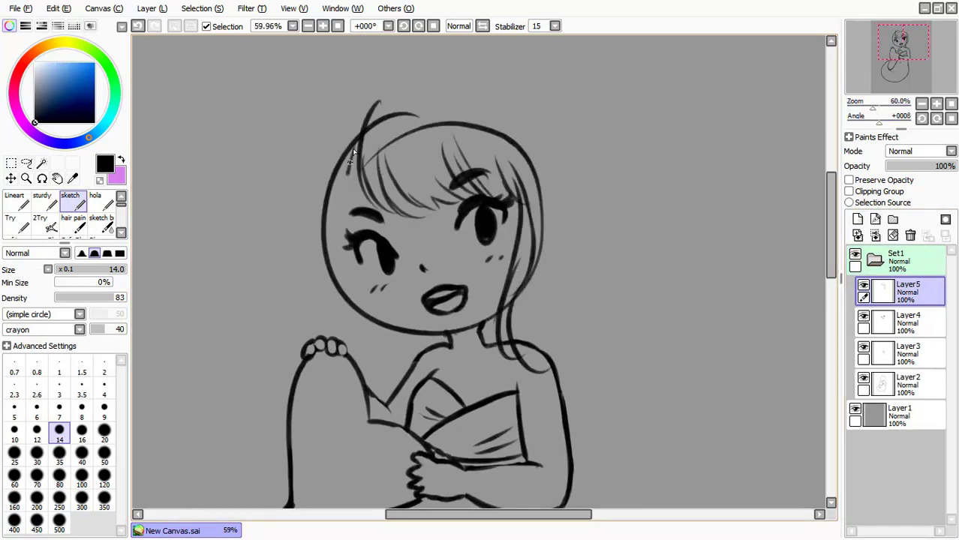
- Redo the left side hair, sketching strands that run down the outside of the face and curve under the chin
drag(352, 154, 345, 334)
key(ctrl+z)
key(ctrl+z)
drag(353, 116, 307, 262)
drag(330, 165, 319, 307)
drag(337, 263, 405, 337)
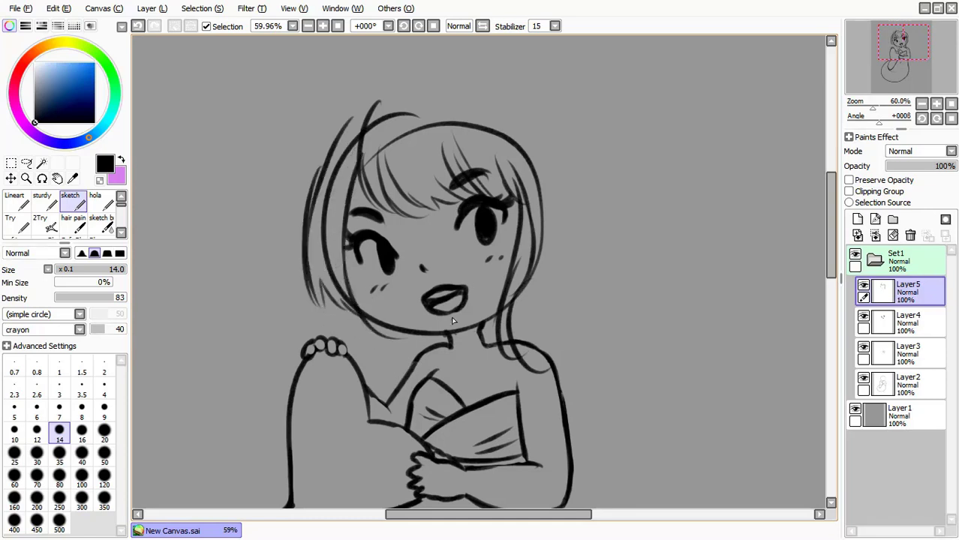
- Erase the long strands over the right shoulder and sketch a rounded bob contour around that side of the head
key(e)
drag(529, 225, 544, 367)
key(b)
drag(469, 102, 574, 225)
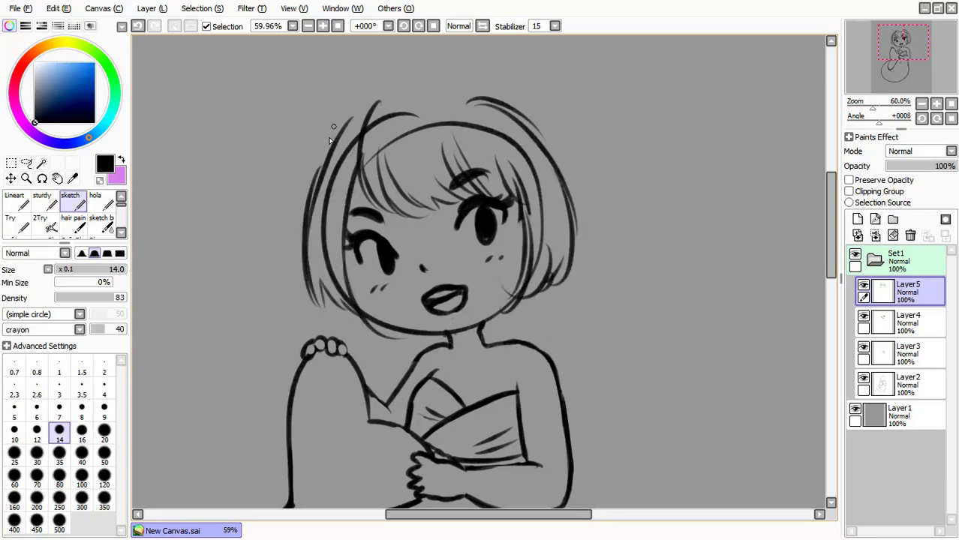
- Sketch overlapping strands over the crown to complete the bob's outer outline, undoing the stray stroke beside the jaw
mouse_move(353, 99)
mouse_down()
mouse_move(306, 216)
mouse_move(315, 163)
mouse_up()
mouse_move(349, 109)
mouse_down()
mouse_move(444, 77)
mouse_move(548, 150)
mouse_up()
drag(532, 116, 563, 177)
drag(522, 294, 542, 317)
key(ctrl+z)
drag(889, 105, 874, 113)
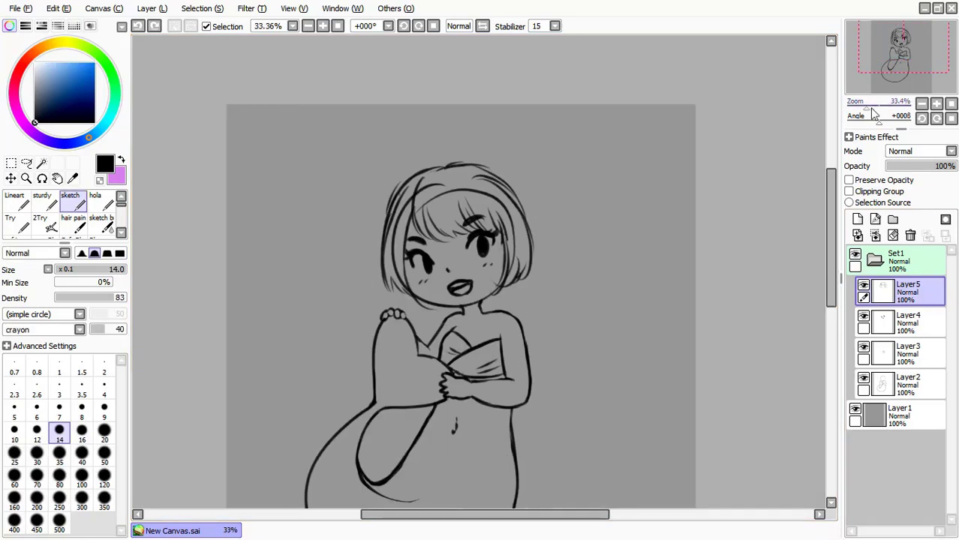
- Erase the round head outline on Layer2 where the hair overlaps it
click(907, 383)
key(e)
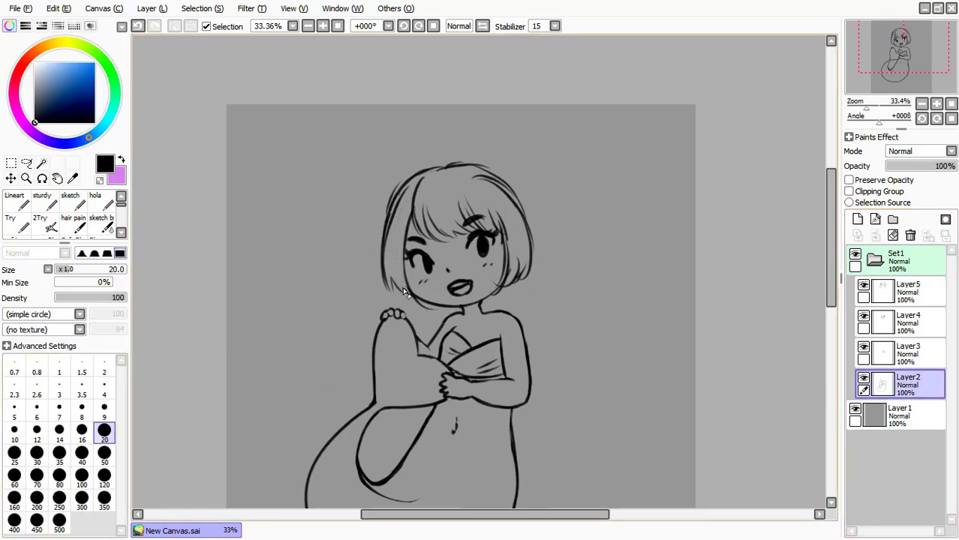
scroll(402, 287, down, 2)
key(b)
- Add a new layer for the ponytails, widen the canvas to 2800, and fill the widened background layer with grey
click(858, 219)
click(921, 103)
click(100, 8)
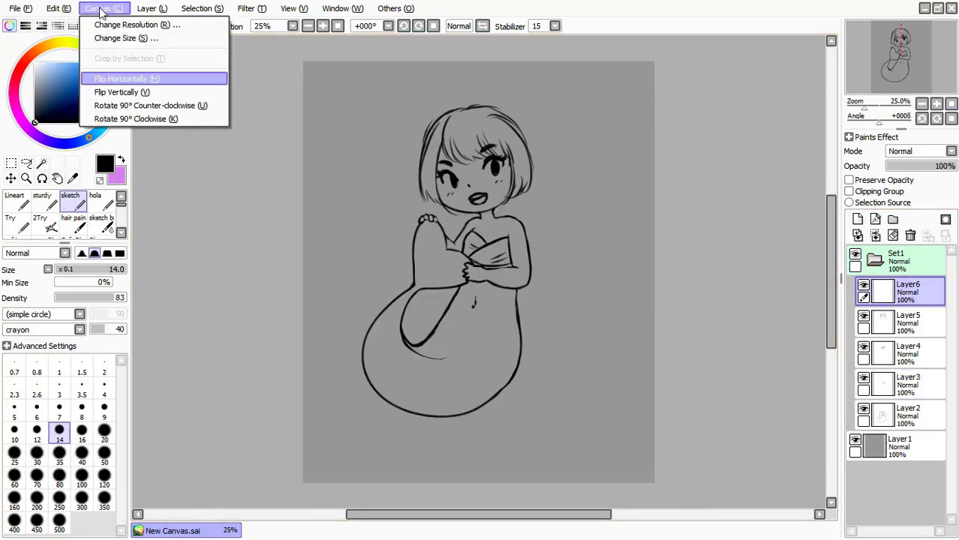
click(126, 38)
text(2800)
key(Return)
click(900, 446)
- Scale the whole Set1 figure down slightly and shift it lower on the widened canvas
click(895, 259)
key(ctrl+t)
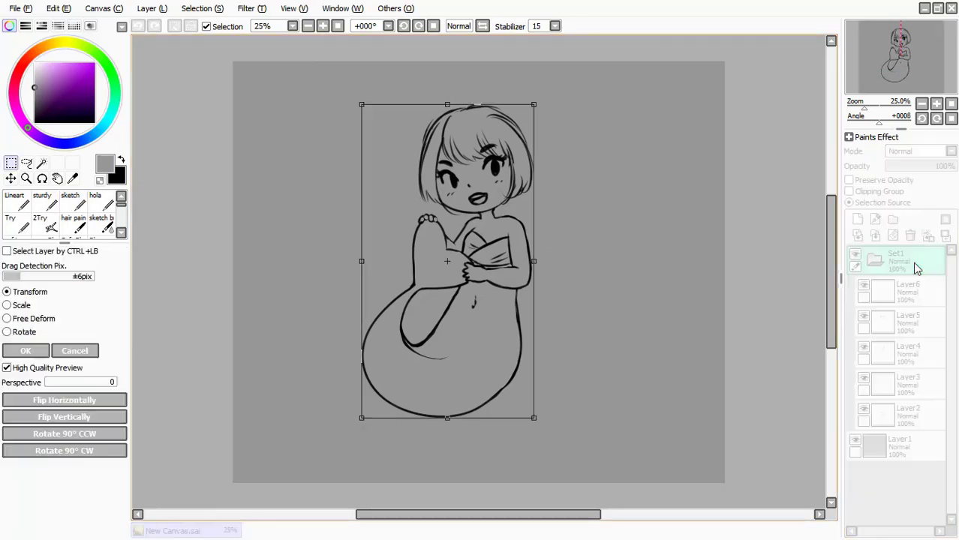
drag(368, 101, 385, 122)
key(Return)
- Sketch a long curly ponytail on the new layer, rising from the right of the crown and spiralling down beside the body
click(907, 291)
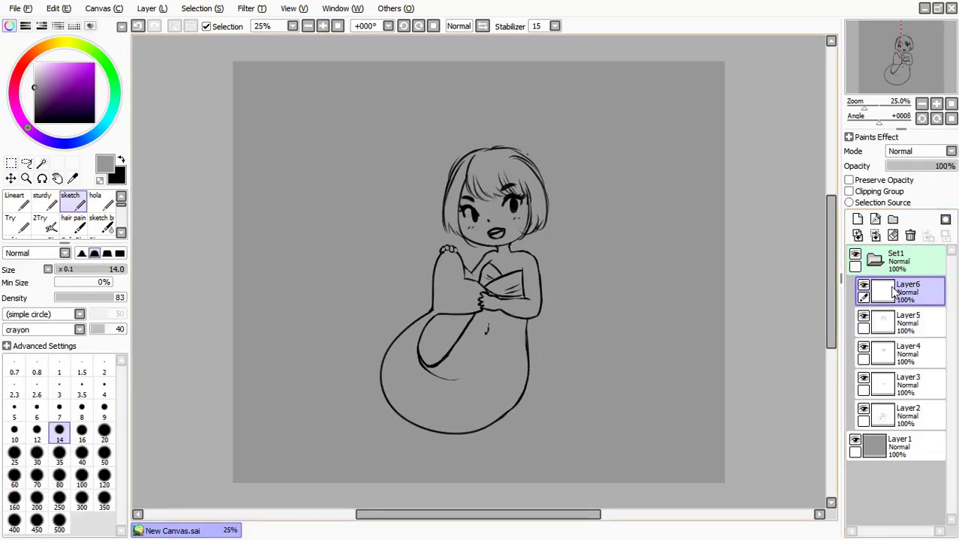
key(x)
drag(529, 139, 585, 188)
key(ctrl+z)
mouse_move(466, 146)
mouse_down()
mouse_move(488, 102)
mouse_move(597, 157)
mouse_up()
mouse_move(525, 131)
mouse_down()
mouse_move(564, 229)
mouse_move(664, 218)
mouse_move(683, 334)
mouse_up()
drag(696, 318, 675, 353)
- Rotate and reposition the curly ponytail so that it joins the crown of the head
key(ctrl+t)
drag(568, 157, 671, 213)
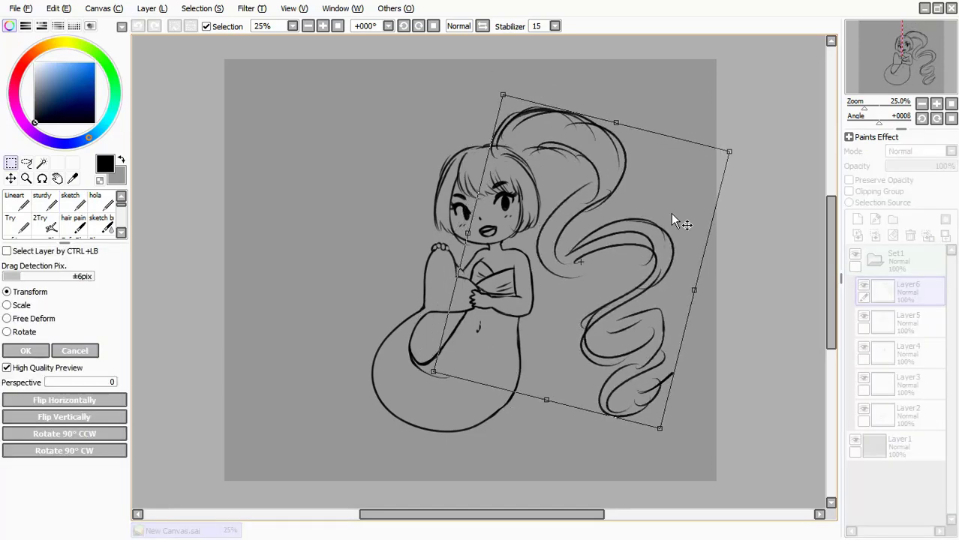
key(Return)
- Duplicate the ponytail as a mirrored copy on the other side of the head, and save the canvas as New Canvas.sai
key(ctrl+a)
key(ctrl+c)
key(ctrl+v)
key(ctrl+t)
drag(592, 251, 409, 284)
key(ctrl+s)
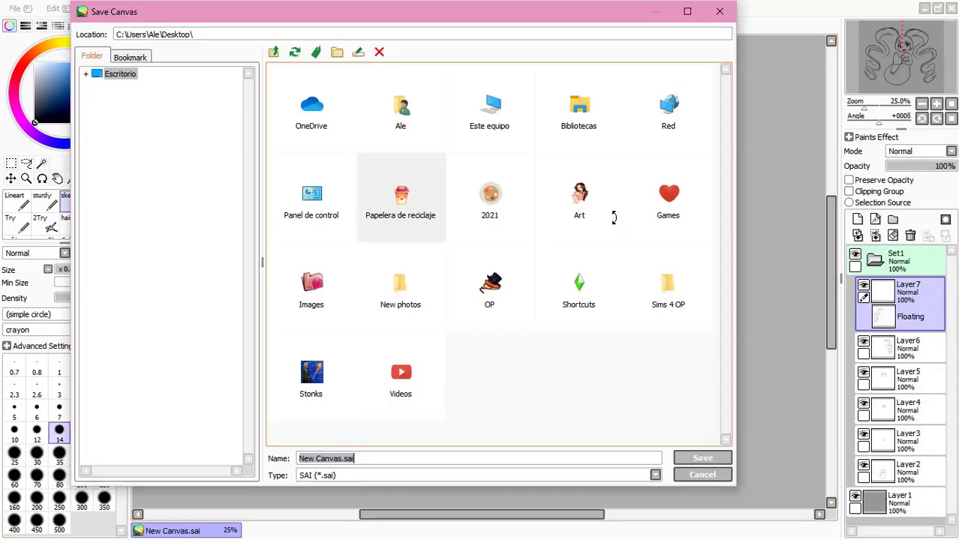
key(Return)
- Rework the left ponytail by adding strands, erasing its lower curls and redrawing them as looser waves with a trailing tip
mouse_move(434, 153)
mouse_down()
mouse_move(338, 218)
mouse_move(317, 299)
mouse_up()
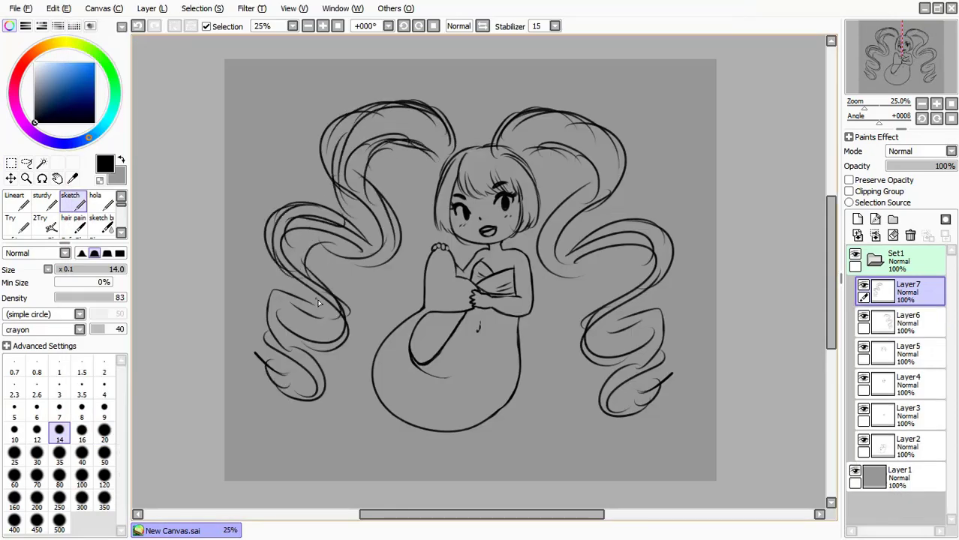
key(e)
mouse_move(352, 150)
mouse_down()
mouse_move(342, 90)
mouse_move(330, 150)
mouse_up()
drag(322, 300, 315, 421)
key(n)
mouse_move(343, 316)
mouse_down()
mouse_move(300, 383)
mouse_move(248, 428)
mouse_up()
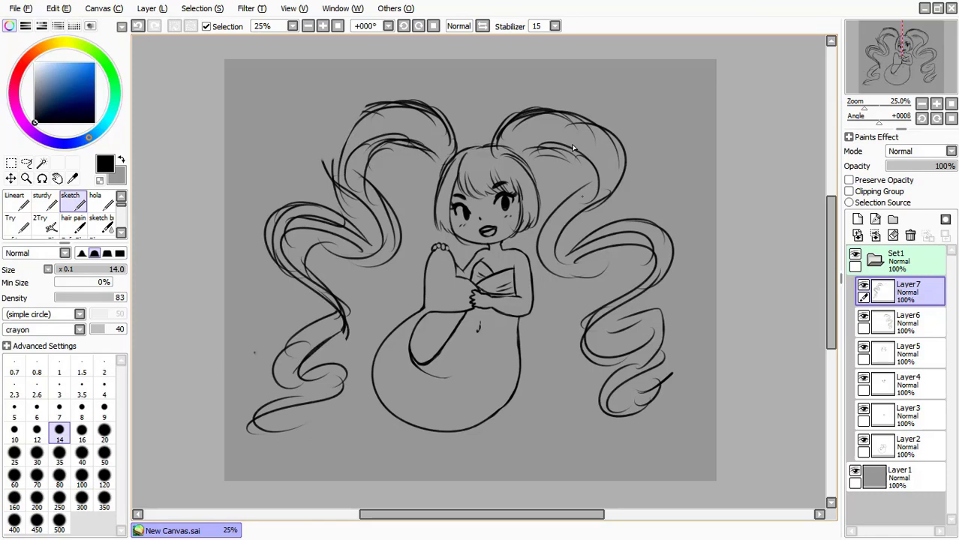
- Merge both ponytail layers down into Layer5 and rename the face layer as line
key(ctrl+e)
key(ctrl+e)
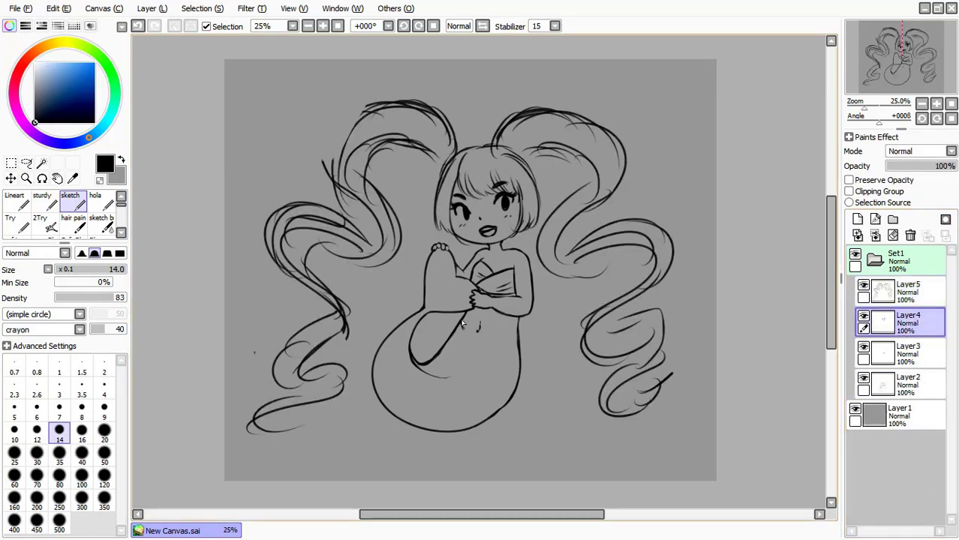
double_click(908, 319)
text(line)
key(Return)
- Erase the old wrap top lines from the chest on Layer3
double_click(908, 349)
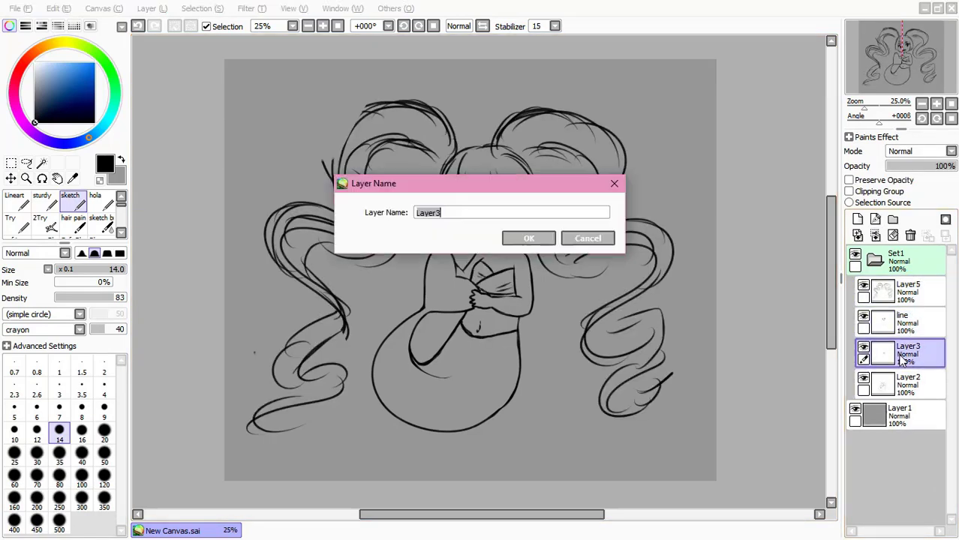
key(Escape)
scroll(529, 311, up, 3)
key(e)
drag(529, 311, 530, 285)
key(n)
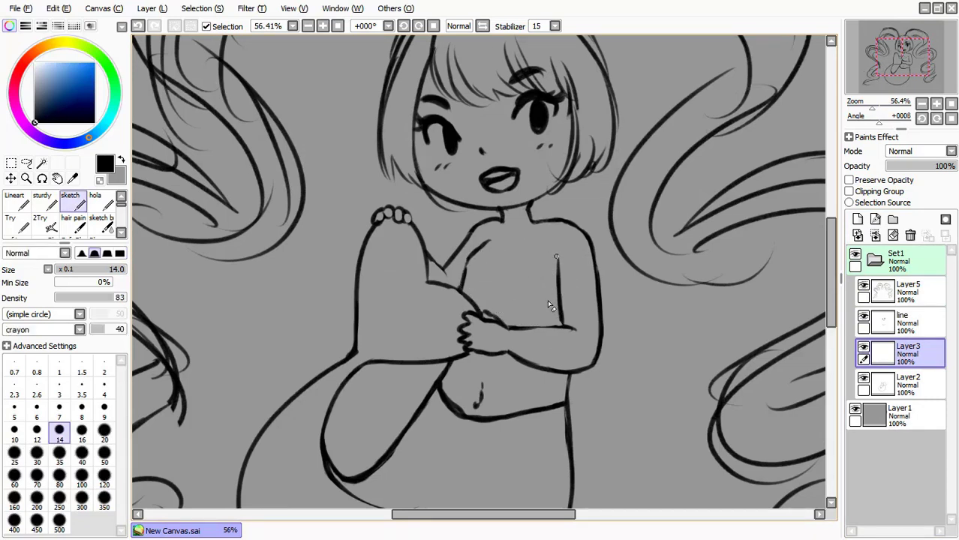
- Redraw the wrap top with fold lines on Layer3 and add beaded straps running from both sides of the neck
mouse_move(558, 257)
mouse_down()
mouse_move(488, 296)
mouse_move(518, 276)
mouse_up()
drag(484, 270, 501, 244)
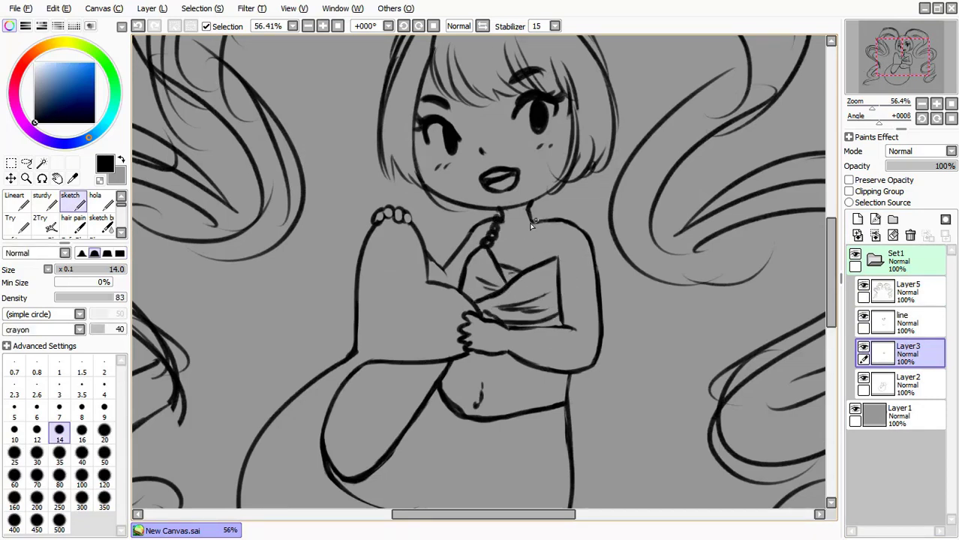
drag(544, 240, 547, 255)
- Erase the centres of the strap beads with a size 11 eraser so that each bead reads as a ring
key(b)
scroll(480, 247, up, 5)
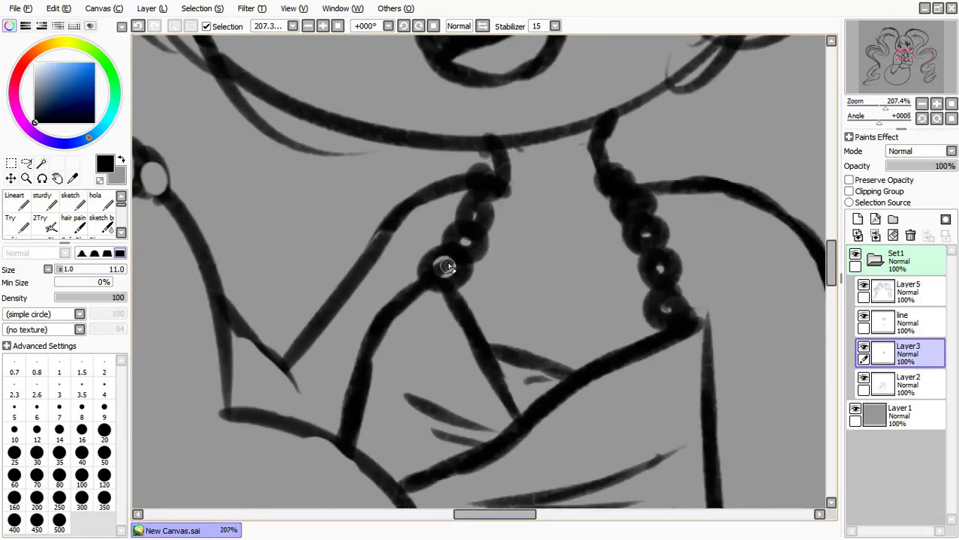
click(612, 181)
click(631, 205)
click(645, 232)
click(661, 266)
click(663, 307)
- Clean up the body lines on Layer2 inside the upper beads and along the neck and chin
click(900, 384)
click(478, 181)
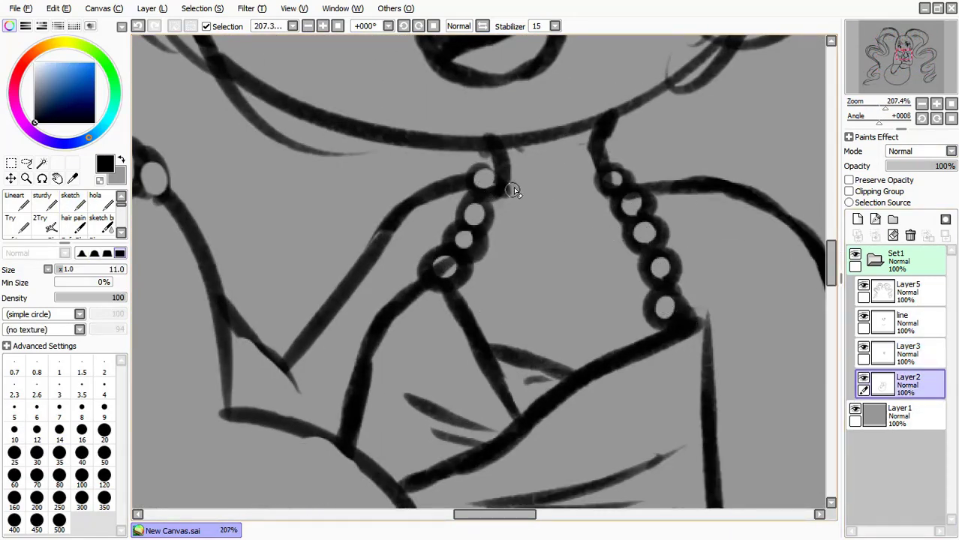
drag(535, 121, 611, 164)
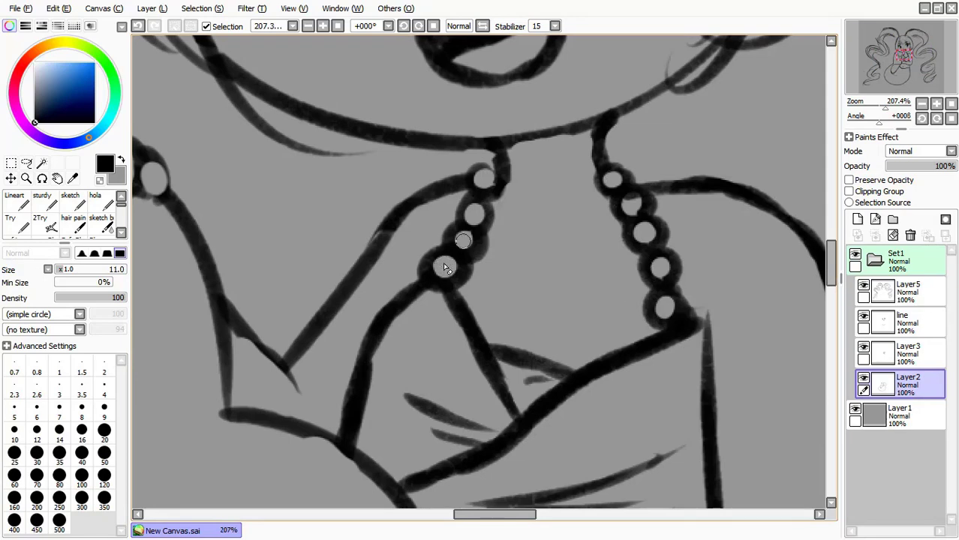
key(n)
scroll(688, 150, down, 6)
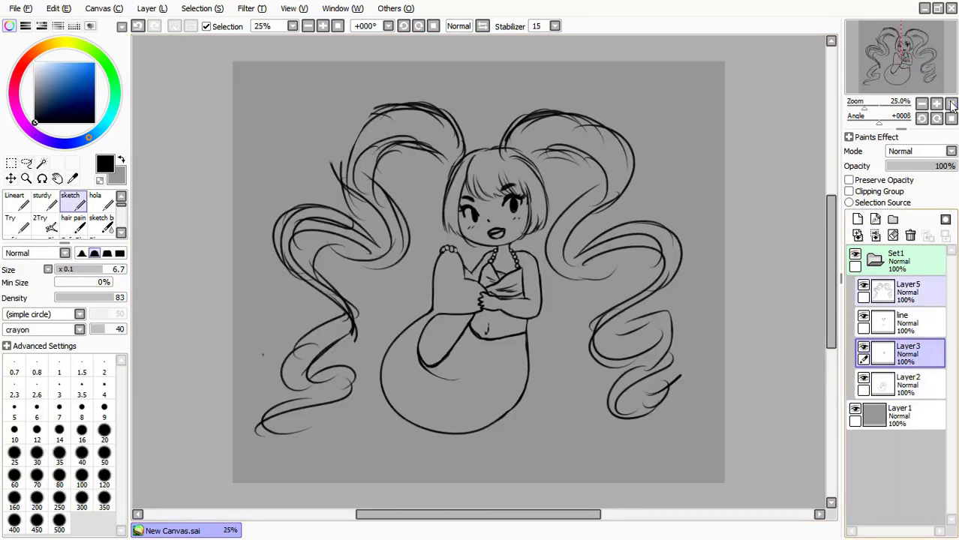
- Select the figure's silhouette by selecting the background with the hair layer hidden, inverting the selection, and showing the hair again
click(902, 323)
scroll(727, 135, up, 2)
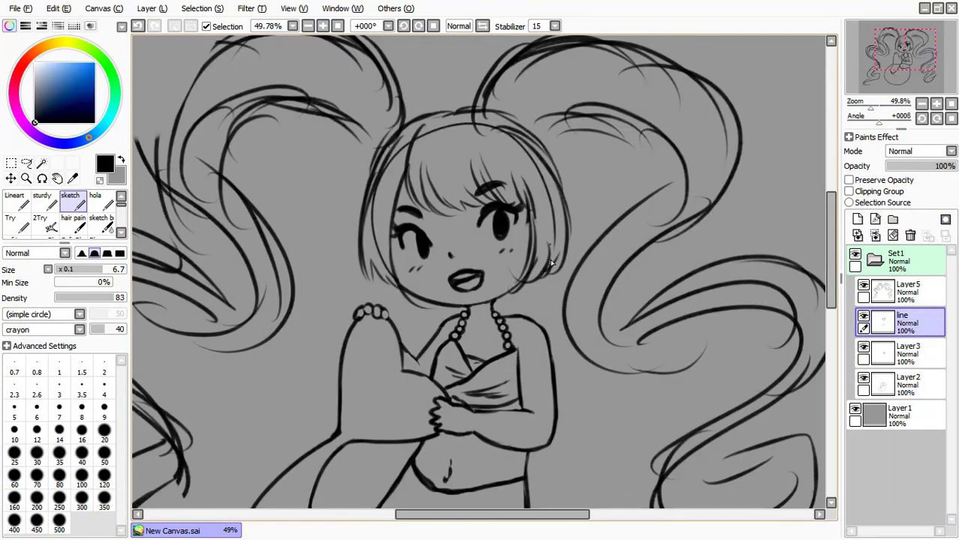
scroll(404, 293, down, 2)
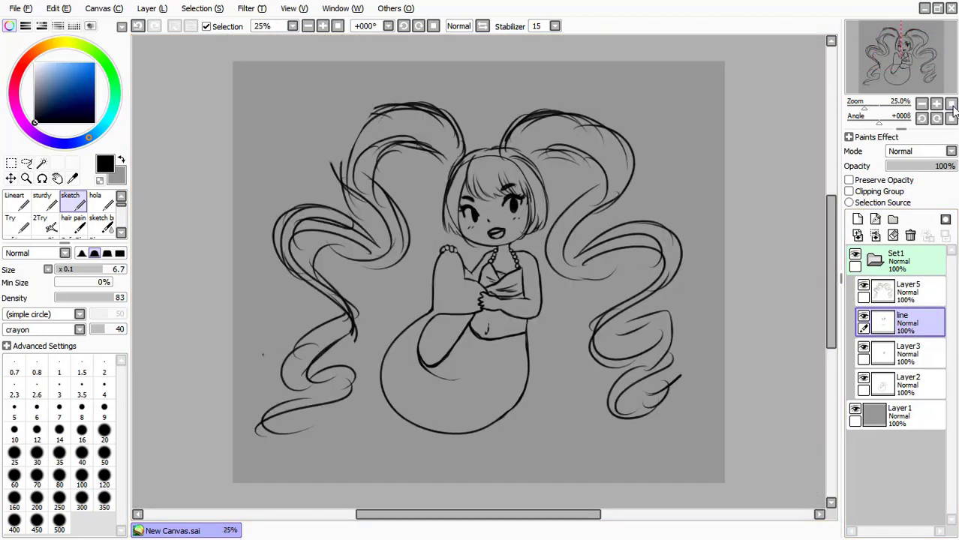
click(862, 285)
key(w)
click(613, 249)
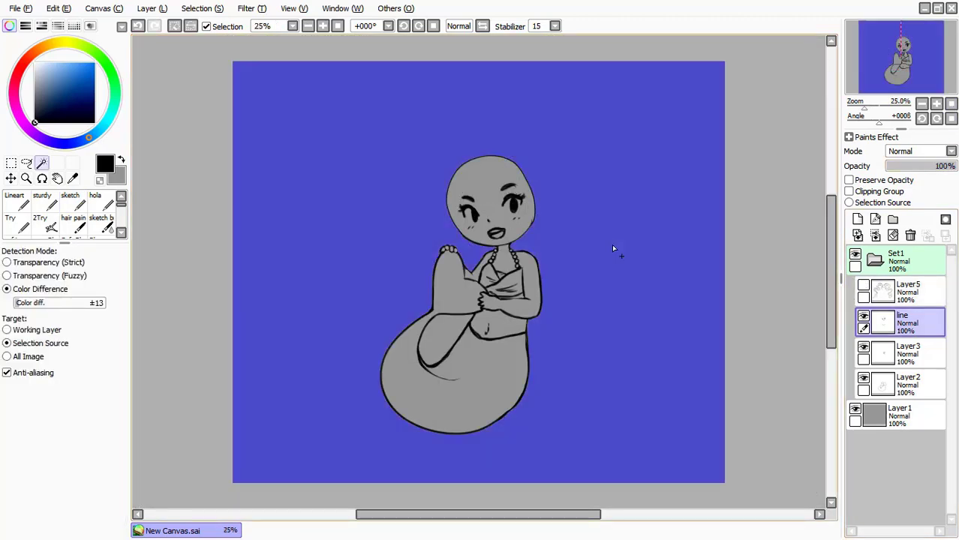
click(204, 8)
click(223, 77)
click(863, 285)
- Move Layer5 out of the Set1 folder to the top of the layer stack and collapse Set1
click(907, 298)
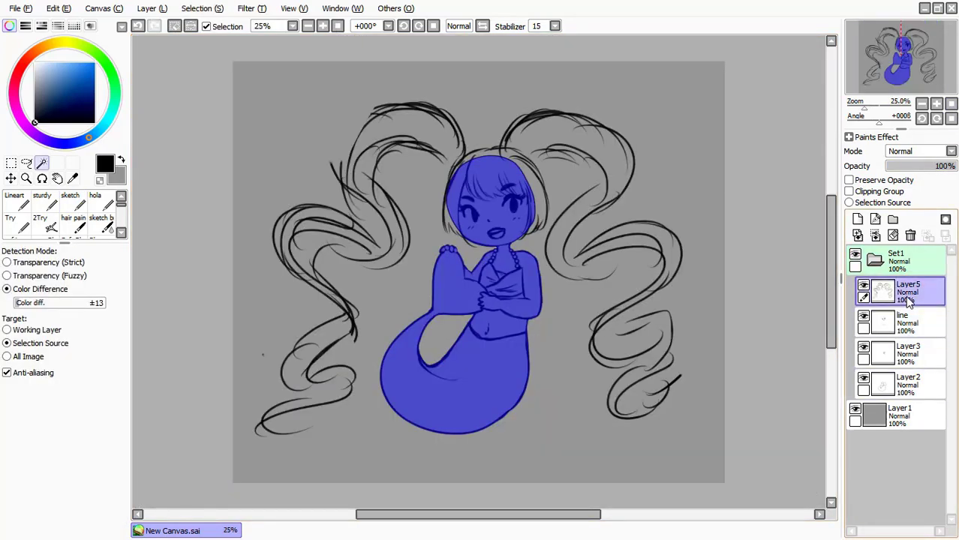
drag(908, 299, 901, 255)
click(874, 291)
- Add a new folder containing a blank layer beneath Set1, and fill the figure selection with muted teal on it
click(892, 219)
click(858, 219)
click(108, 120)
click(50, 80)
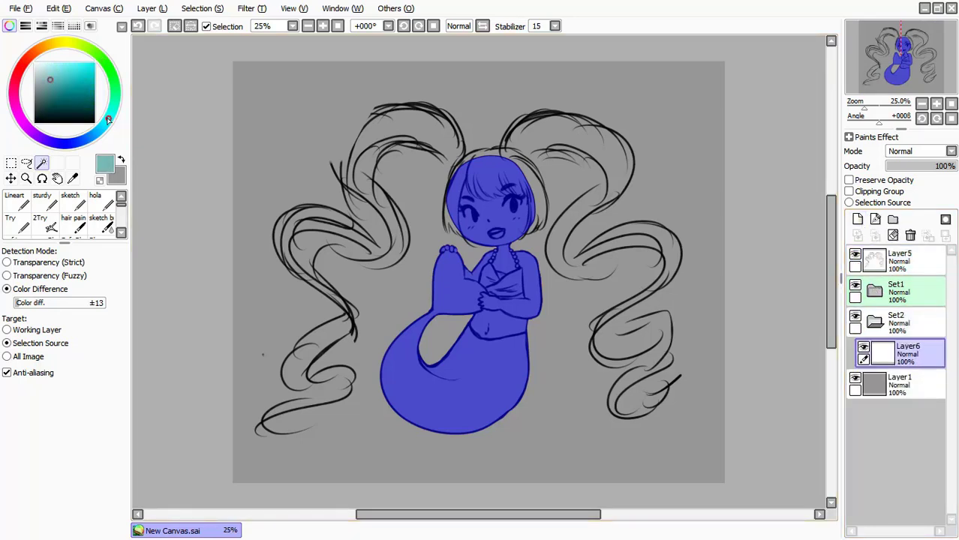
click(152, 8)
click(172, 63)
drag(906, 296, 916, 357)
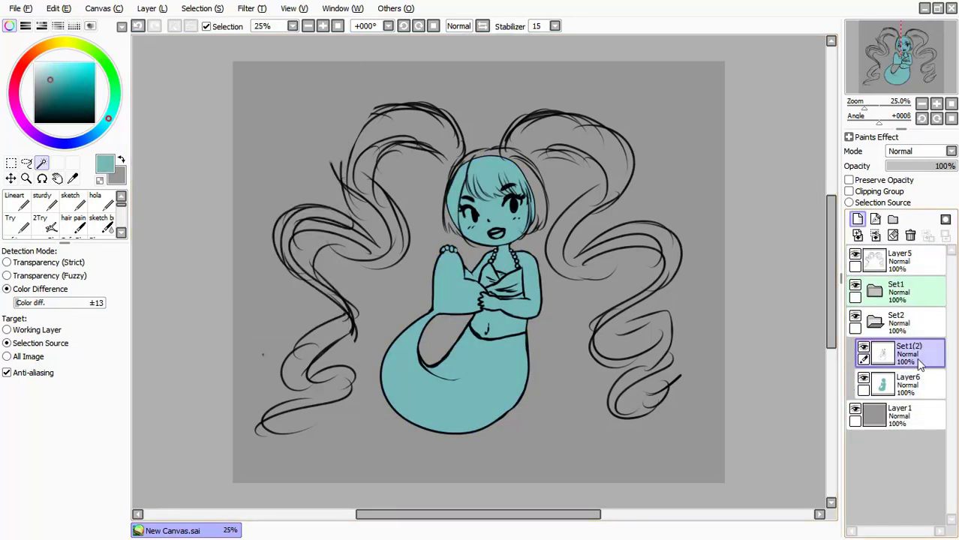
key(ctrl+z)
key(ctrl+z)
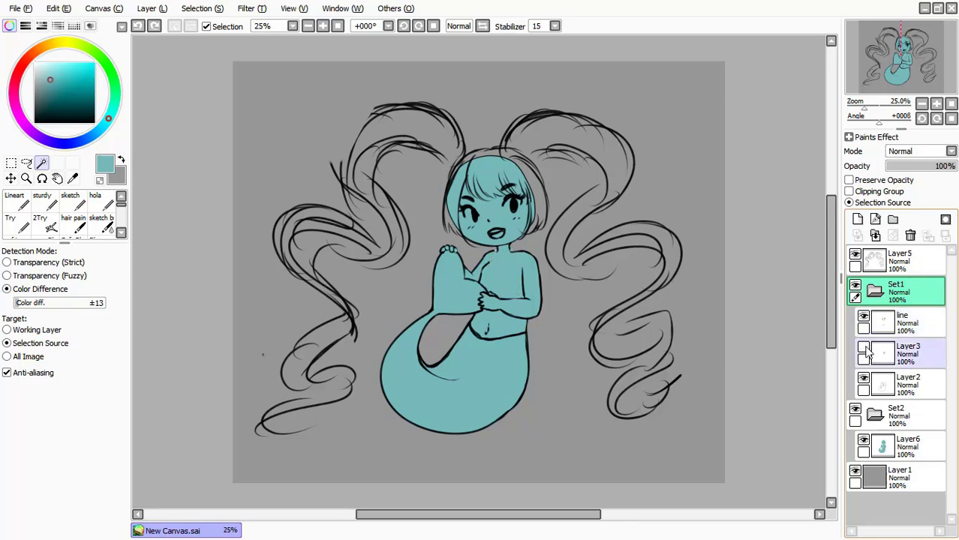
- Erase the remaining head outline beneath the hair with a size 154 eraser, undoing the accidental erasure at the waist
click(892, 323)
key(e)
scroll(552, 177, up, 2)
mouse_move(397, 150)
mouse_down()
mouse_move(420, 132)
mouse_move(525, 165)
mouse_move(390, 225)
mouse_up()
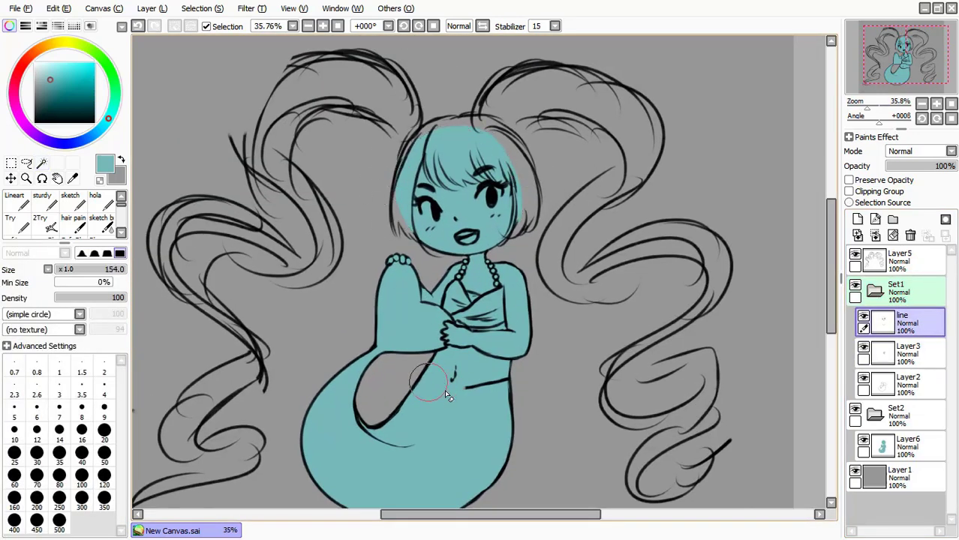
key(ctrl+z)
click(151, 8)
click(171, 62)
drag(904, 293, 908, 351)
click(881, 183)
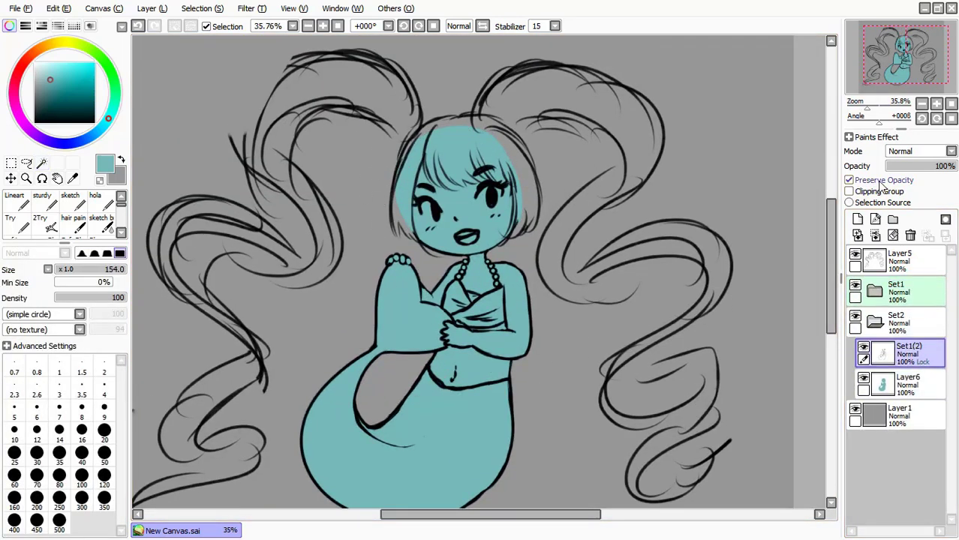
click(910, 234)
- Set the Set1 folder to Multiply and recolour its line art with a dark blue fill on a new clipped layer
click(896, 293)
click(919, 151)
click(912, 162)
click(857, 219)
click(848, 191)
click(64, 91)
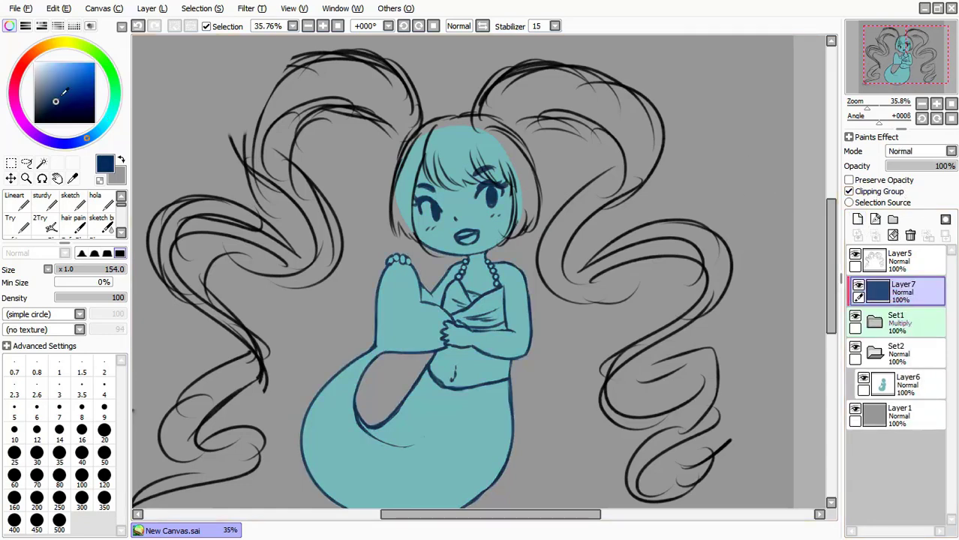
- Move the hair sketch into Set1 at 14% opacity, and add a layer above it for redrawing the hair with the sketch brush
drag(896, 259, 904, 330)
click(70, 195)
scroll(743, 258, up, 3)
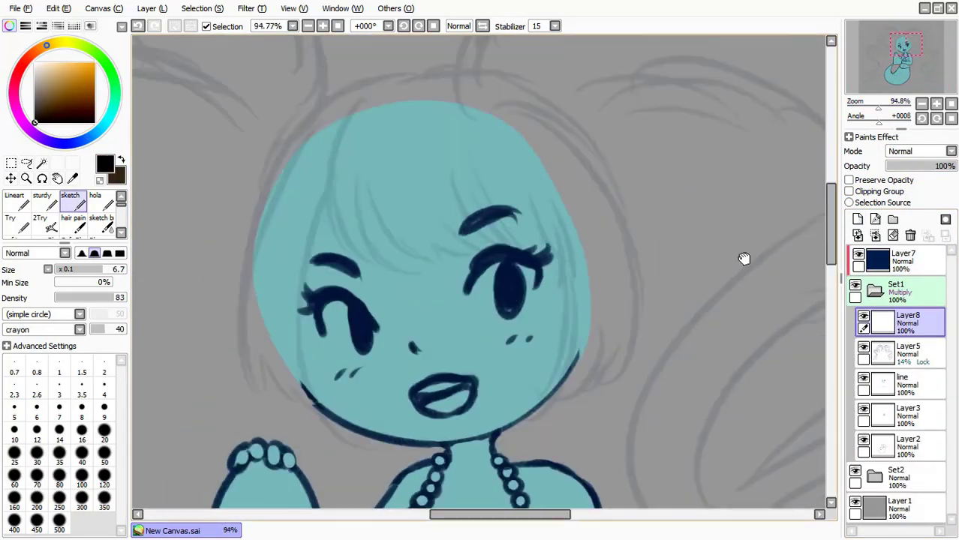
- Draw the first fringe strands on the left side of the forehead with the sketch brush at size 9
click(104, 406)
drag(341, 117, 329, 225)
mouse_move(332, 174)
mouse_down()
mouse_move(345, 234)
mouse_move(401, 264)
mouse_move(419, 260)
mouse_move(398, 252)
mouse_up()
key(ctrl+z)
key(ctrl+z)
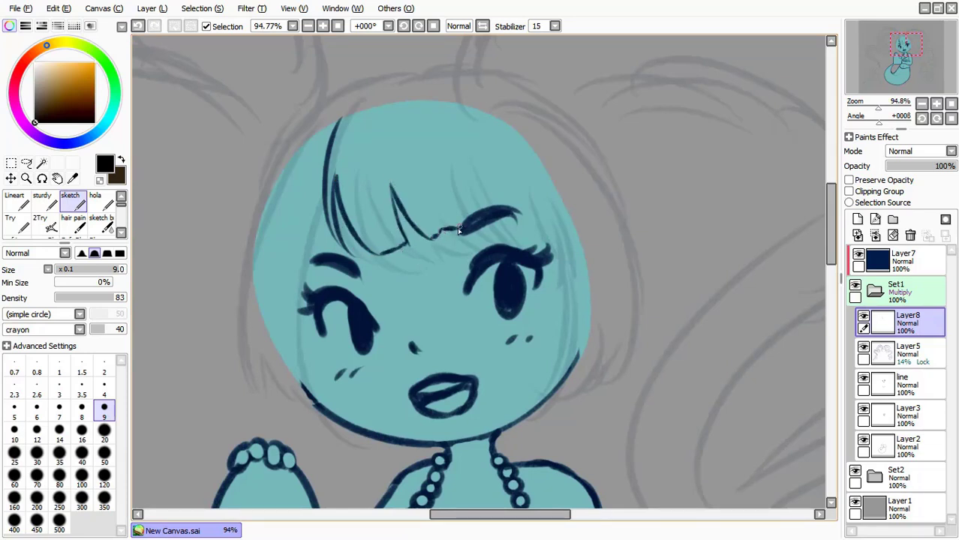
- Continue the fringe over the right eyebrow, clean up a strand tip, and draw the lock along the left cheek
drag(476, 171, 489, 216)
key(e)
mouse_move(378, 246)
mouse_down()
mouse_move(406, 252)
mouse_move(396, 247)
mouse_up()
key(e)
drag(480, 174, 522, 222)
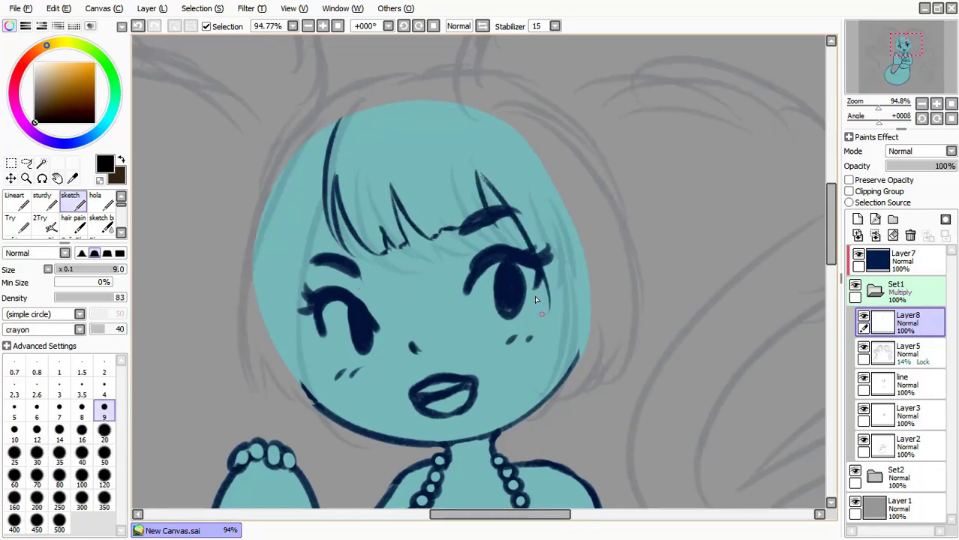
key(ctrl+z)
drag(468, 157, 501, 212)
drag(501, 204, 530, 256)
key(ctrl+z)
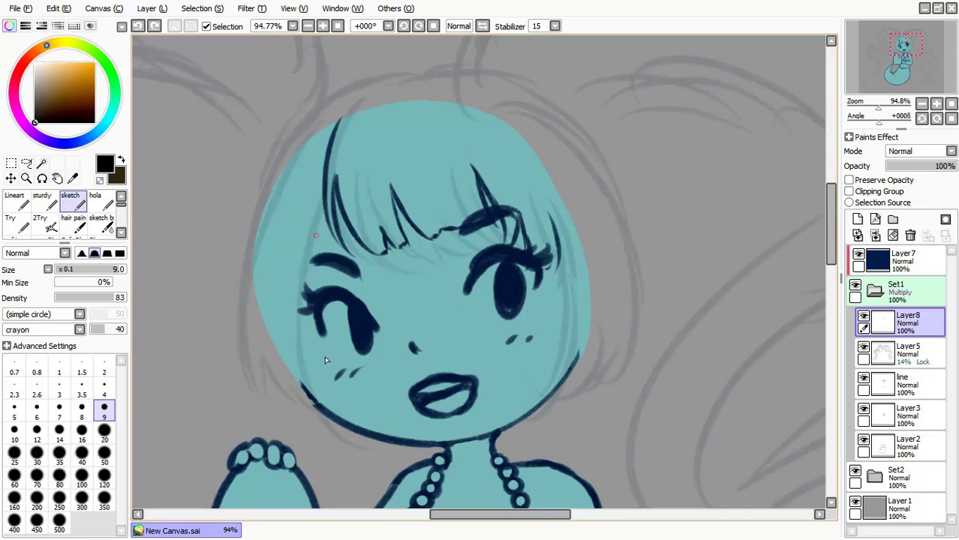
drag(320, 206, 300, 363)
- Reduce the line layer's opacity to 33% and rename the new hair layer as Hair
click(904, 377)
drag(945, 166, 909, 166)
double_click(904, 315)
text(Hair)
key(Return)
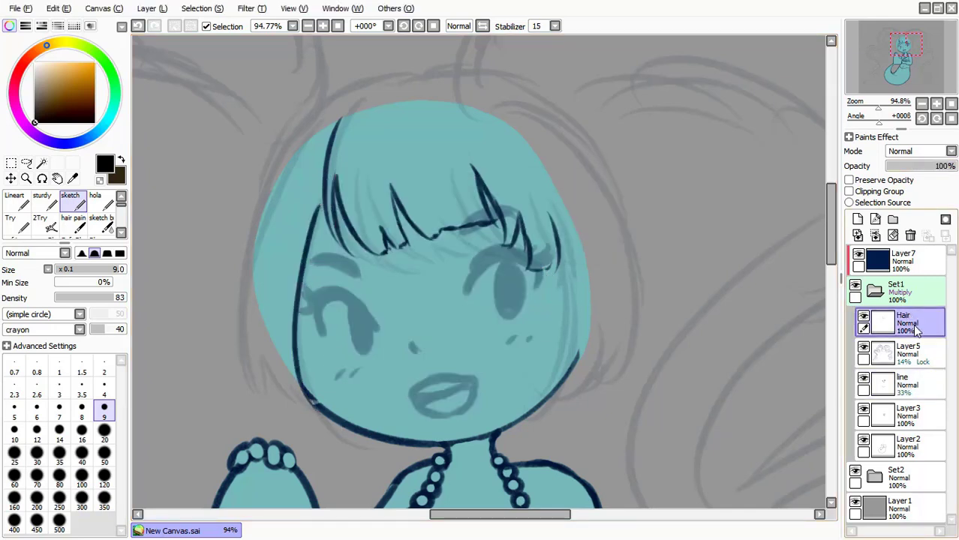
- Draw the left side of the bob with a long outer contour, inner strands and ragged tips
drag(328, 91, 239, 346)
drag(240, 269, 234, 362)
mouse_move(252, 303)
mouse_down()
mouse_move(264, 419)
mouse_move(279, 395)
mouse_move(299, 414)
mouse_up()
drag(315, 207, 324, 409)
mouse_move(289, 380)
mouse_down()
mouse_move(316, 419)
mouse_move(292, 353)
mouse_move(311, 197)
mouse_move(206, 321)
mouse_up()
key(e)
key(n)
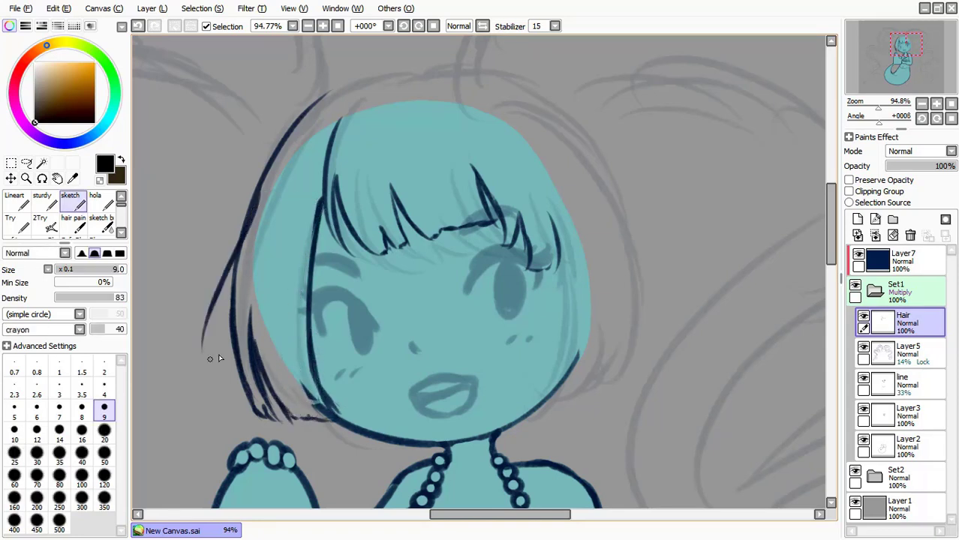
drag(255, 196, 197, 398)
drag(234, 281, 210, 372)
- Erase the jaw line on Layer2 where the left hair lock overlaps it, and reselect the Hair layer
key(e)
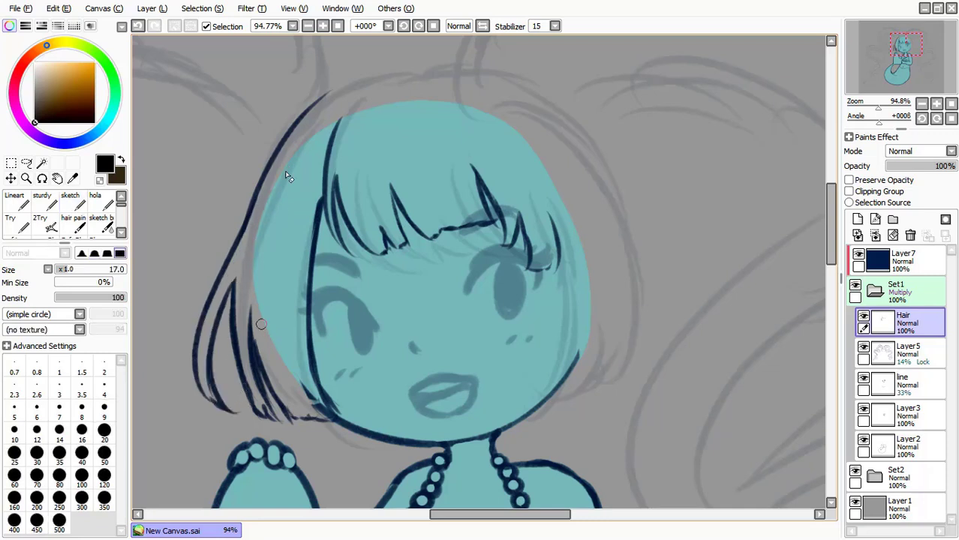
click(904, 445)
drag(302, 384, 329, 418)
key(n)
click(914, 322)
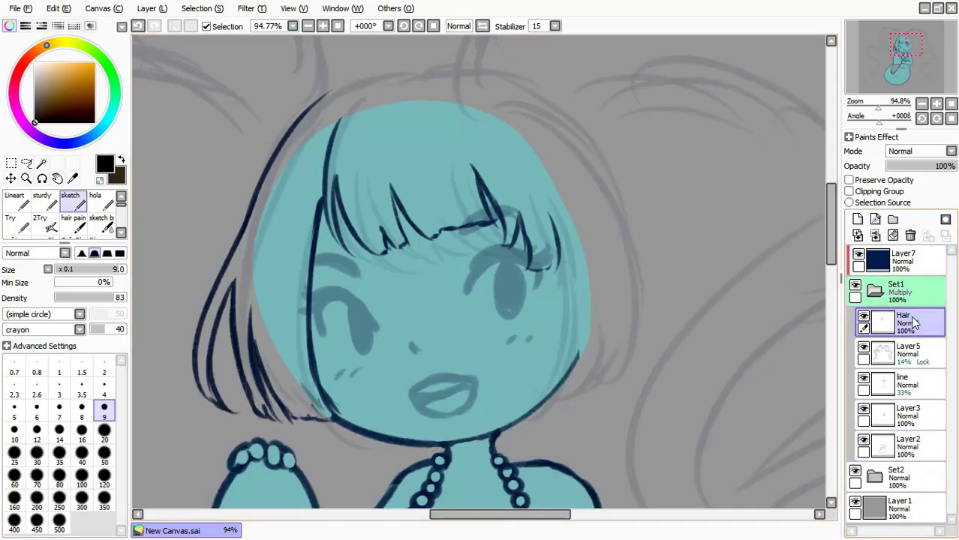
- Outline the crown and the bob's right outer edge, mirroring the view and undoing the uneven side stroke
mouse_move(386, 77)
mouse_down()
mouse_move(491, 66)
mouse_move(590, 143)
mouse_up()
key(h)
mouse_move(324, 249)
mouse_down()
mouse_move(396, 103)
mouse_move(300, 344)
mouse_up()
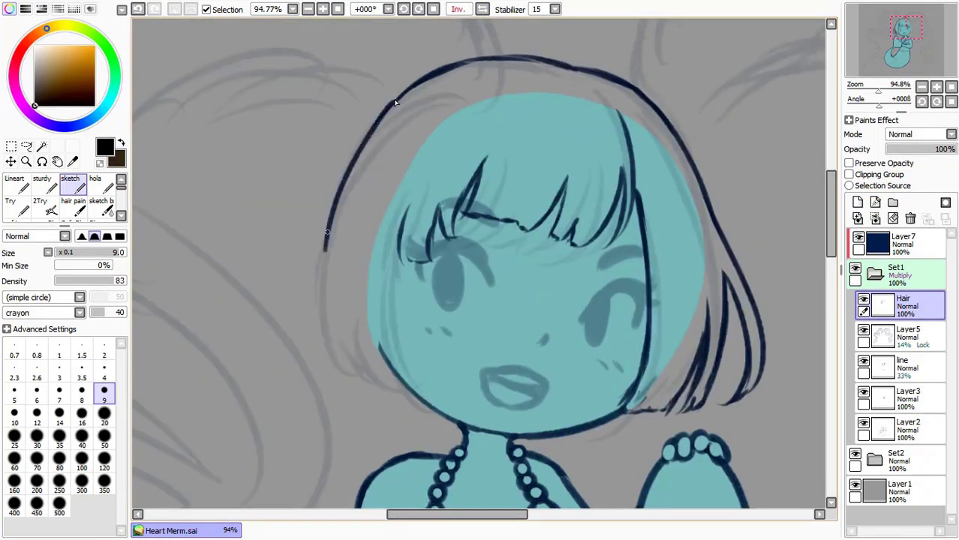
key(ctrl+z)
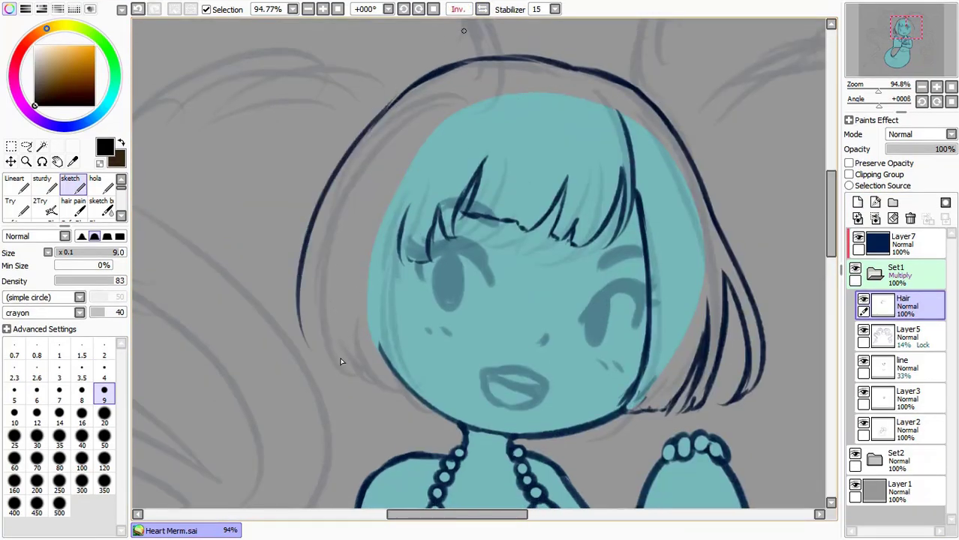
- Draw the right side's cheek lock, inner strands and ragged tips in the normal view, replacing misplaced strokes
drag(414, 200, 394, 360)
key(h)
key(ctrl+z)
drag(574, 284, 567, 398)
key(ctrl+z)
drag(576, 339, 568, 389)
drag(628, 357, 639, 394)
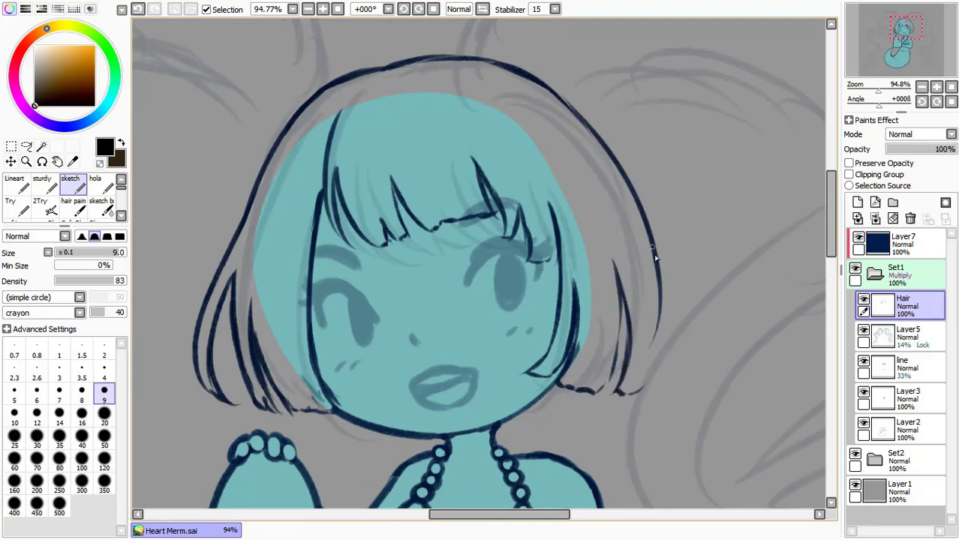
drag(650, 264, 655, 393)
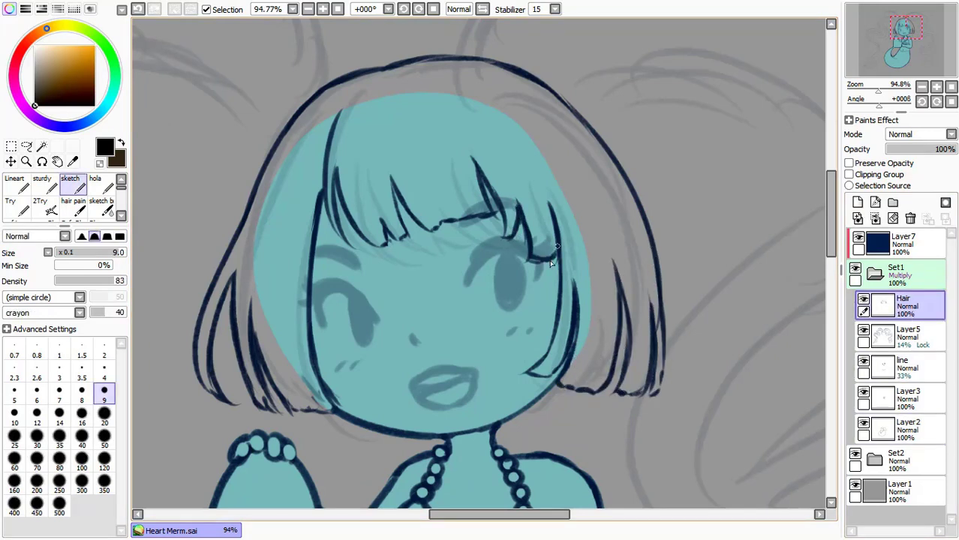
- Erase the fringe strands covering the right eye and redraw them shorter, above the eyelashes
key(e)
drag(500, 263, 527, 264)
key(b)
key(e)
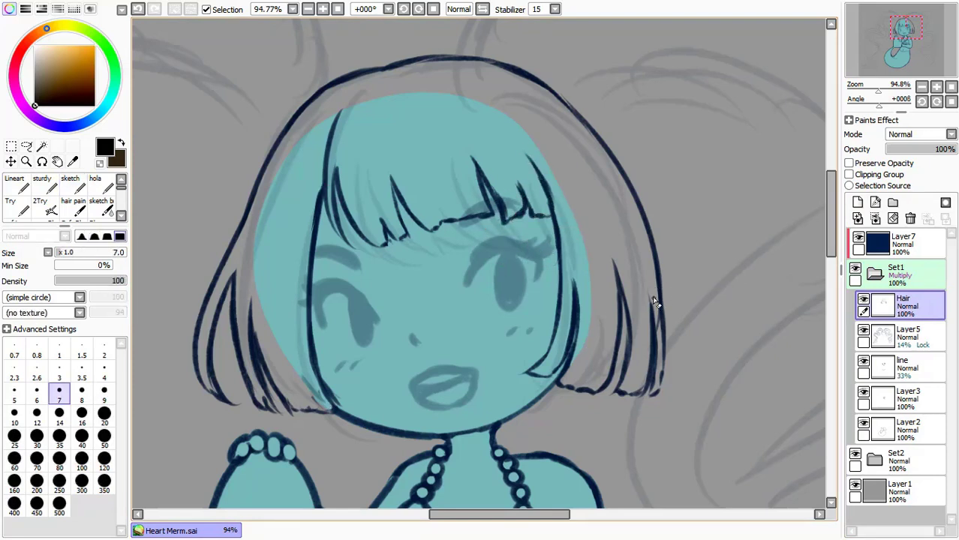
- Tidy the bob's right outer tips and redraw the inner strand beside them, alternating eraser and sketch brush
drag(656, 299, 657, 330)
key(b)
drag(656, 363, 659, 397)
key(e)
key(b)
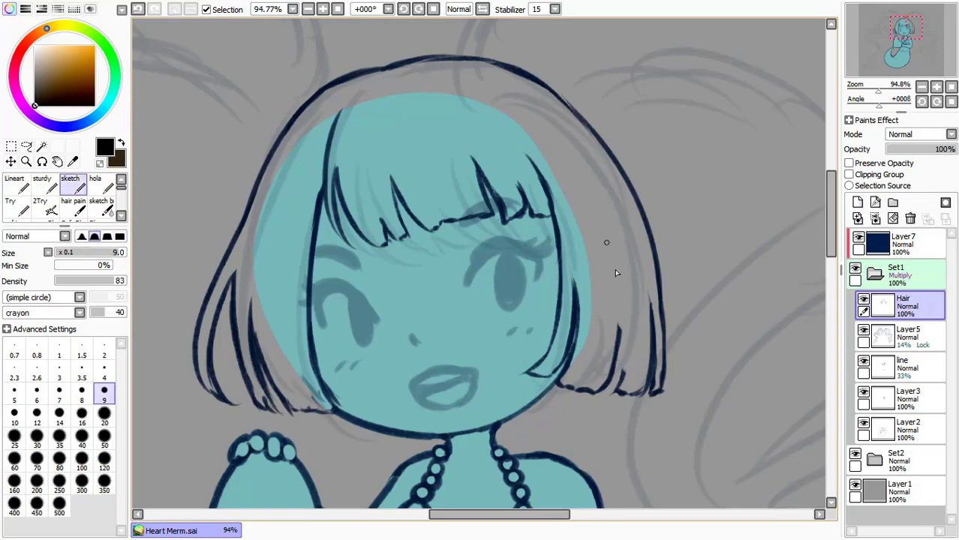
drag(621, 350, 665, 244)
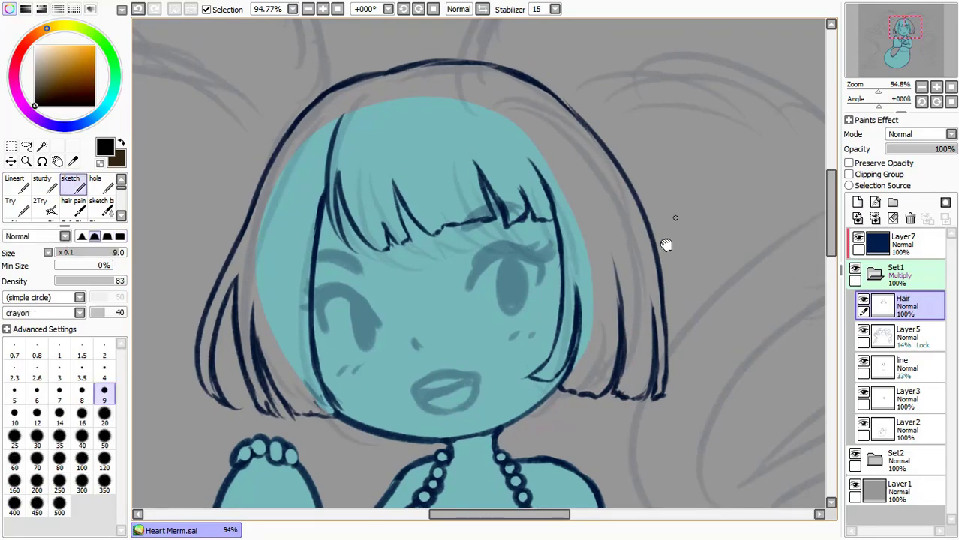
- Draw a double-lined, S-shaped antenna with a ball tip on the crown and erase the head outline at its base
scroll(330, 397, down, 2)
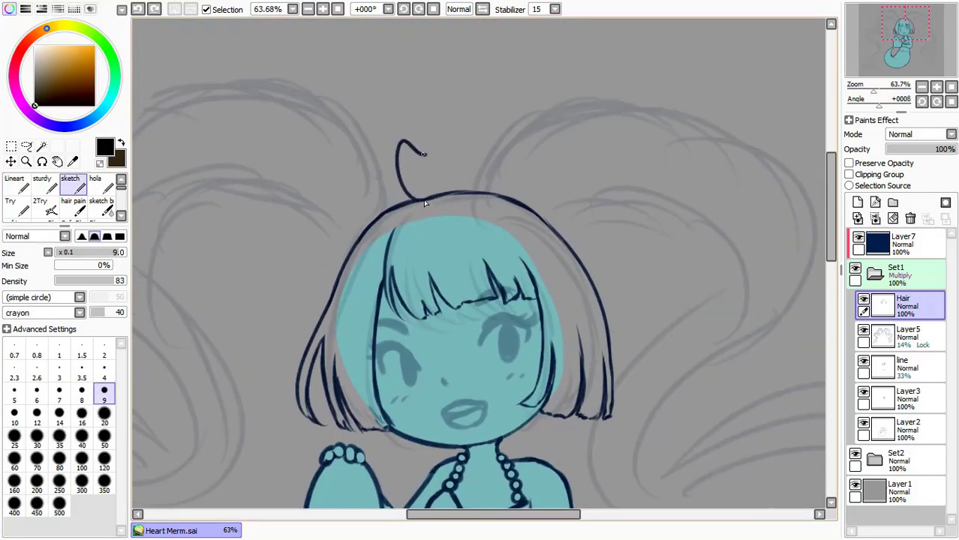
drag(445, 113, 439, 121)
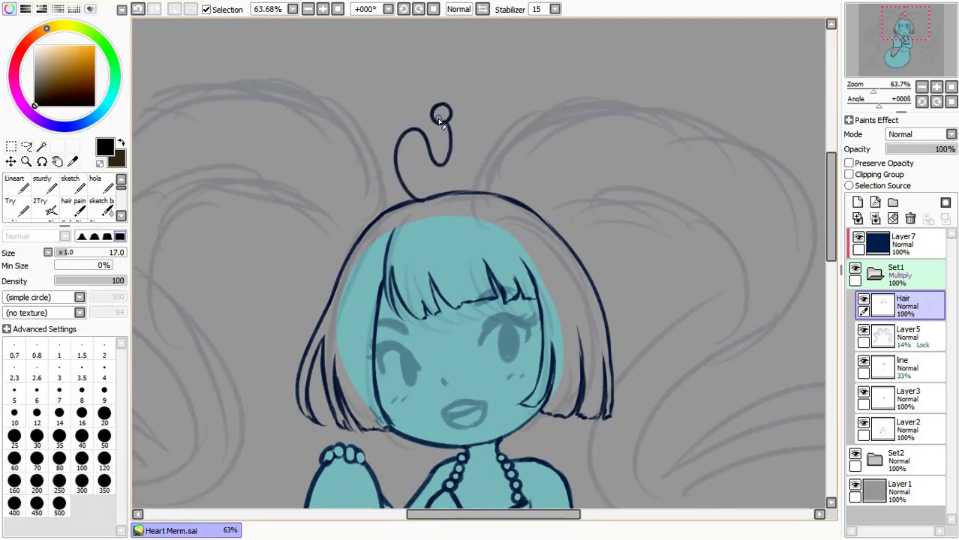
scroll(443, 113, up, 4)
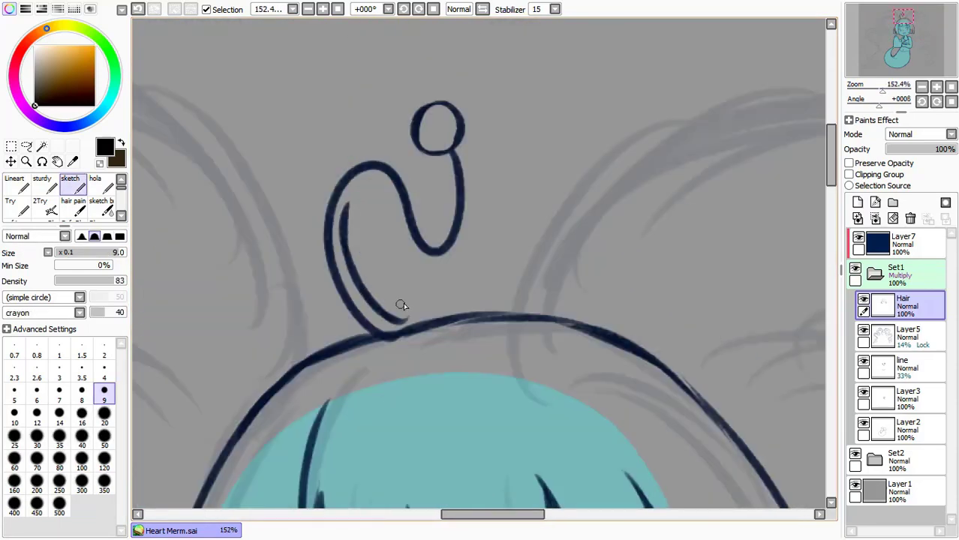
drag(469, 194, 465, 248)
key(e)
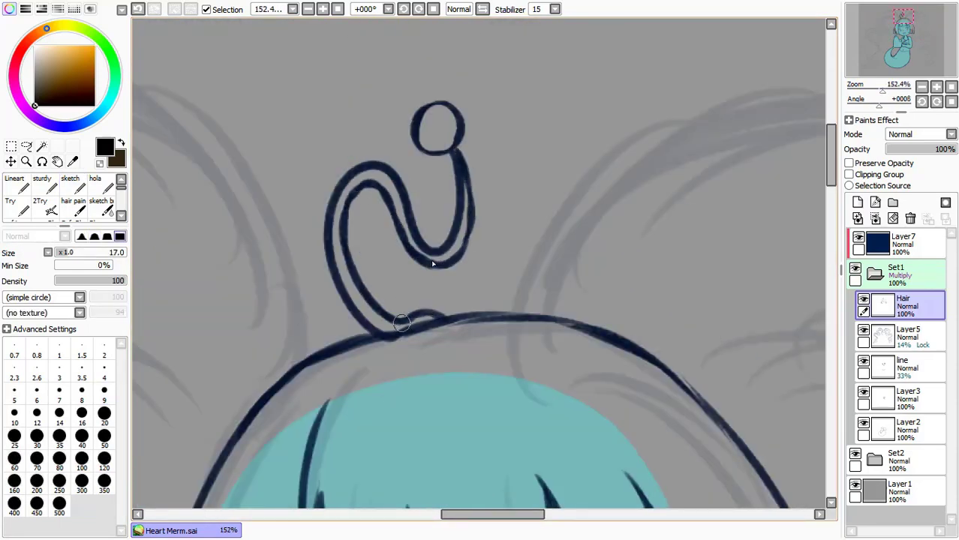
key(e)
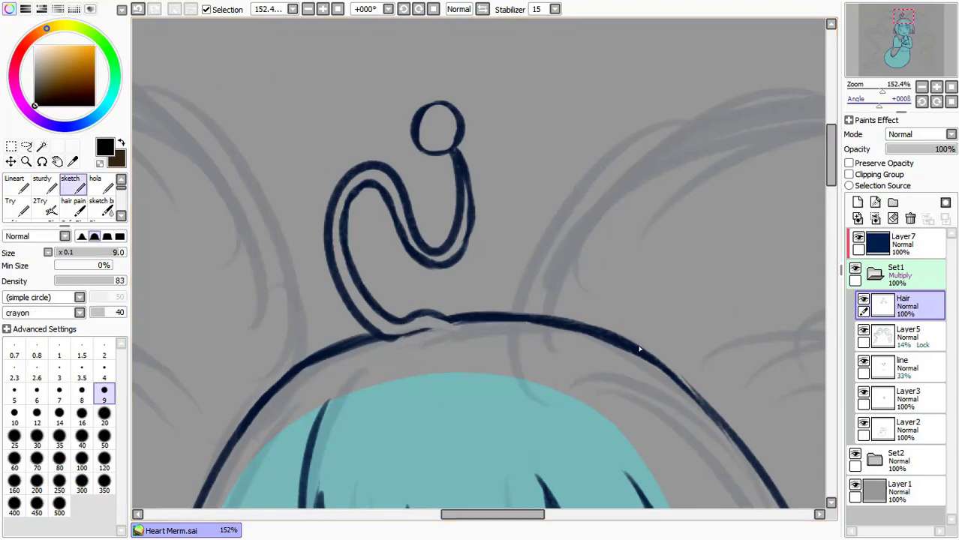
- Try the right ponytail's long wavy outline on new layers above Hair, repositioning it beside the head
scroll(755, 194, down, 5)
click(858, 203)
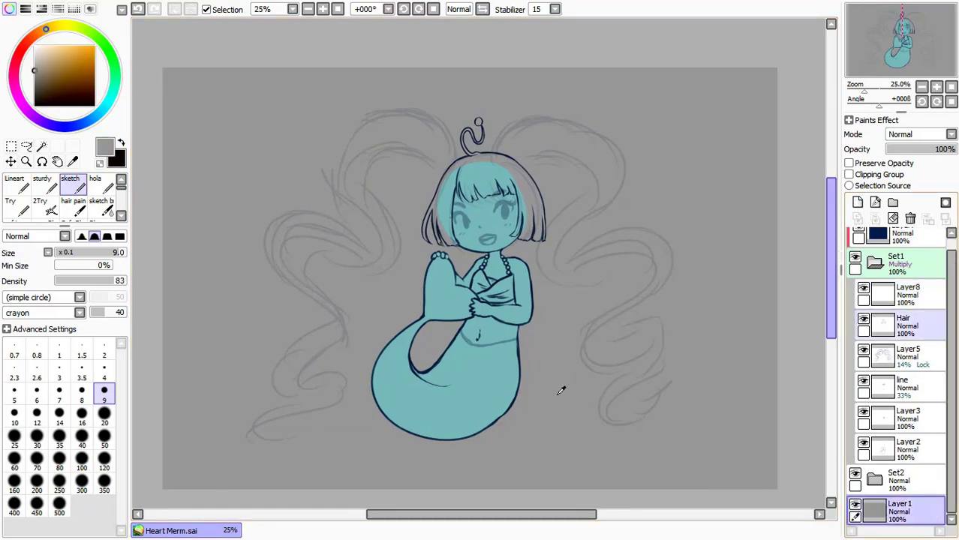
click(857, 203)
mouse_move(489, 142)
mouse_down()
mouse_move(570, 240)
mouse_move(630, 417)
mouse_up()
key(ctrl+t)
mouse_move(664, 225)
mouse_down()
mouse_move(631, 231)
mouse_move(593, 217)
mouse_up()
key(Return)
drag(685, 231, 677, 237)
click(863, 289)
click(904, 325)
click(70, 183)
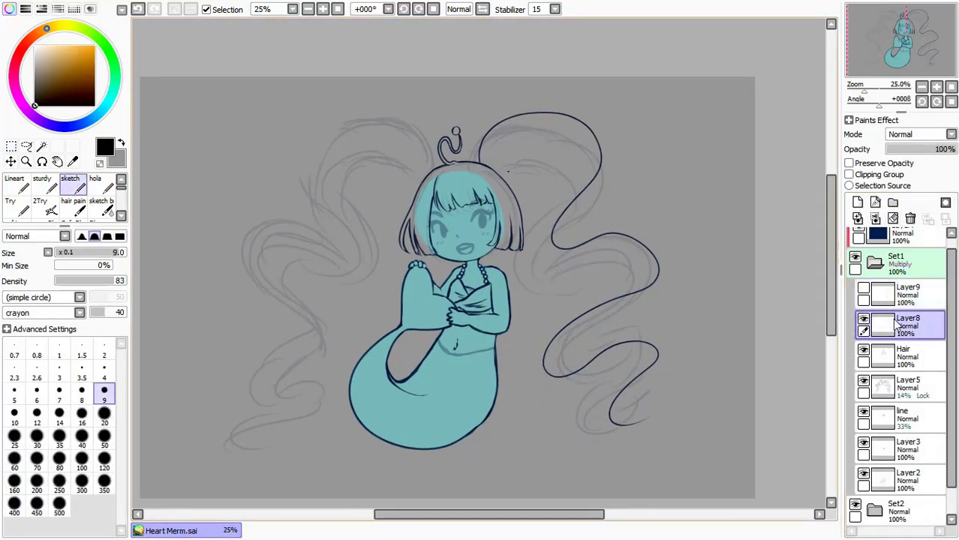
- Try the right ponytail's inner contours and overlapping curls, and delete both trial layers
scroll(535, 190, up, 3)
drag(536, 190, 521, 168)
drag(475, 271, 412, 315)
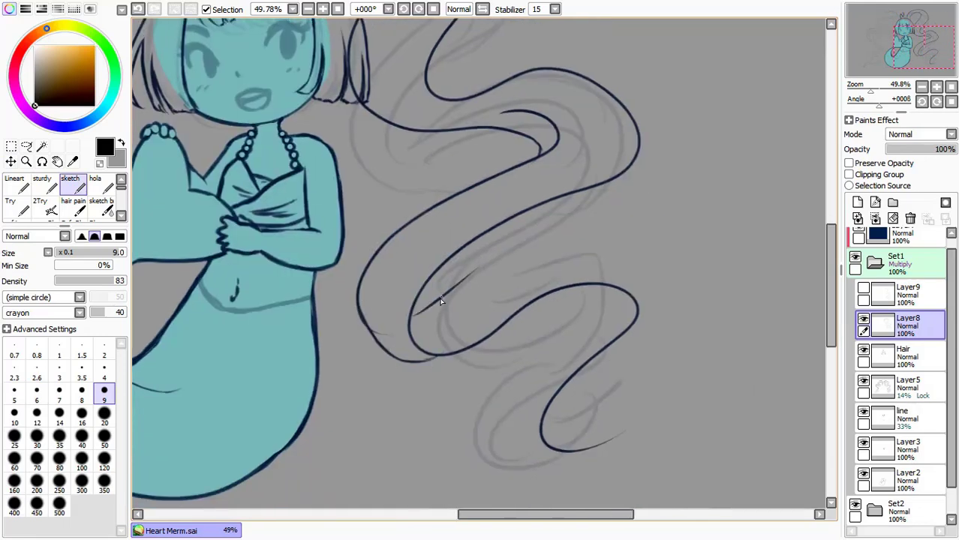
scroll(592, 424, down, 2)
click(910, 218)
click(910, 218)
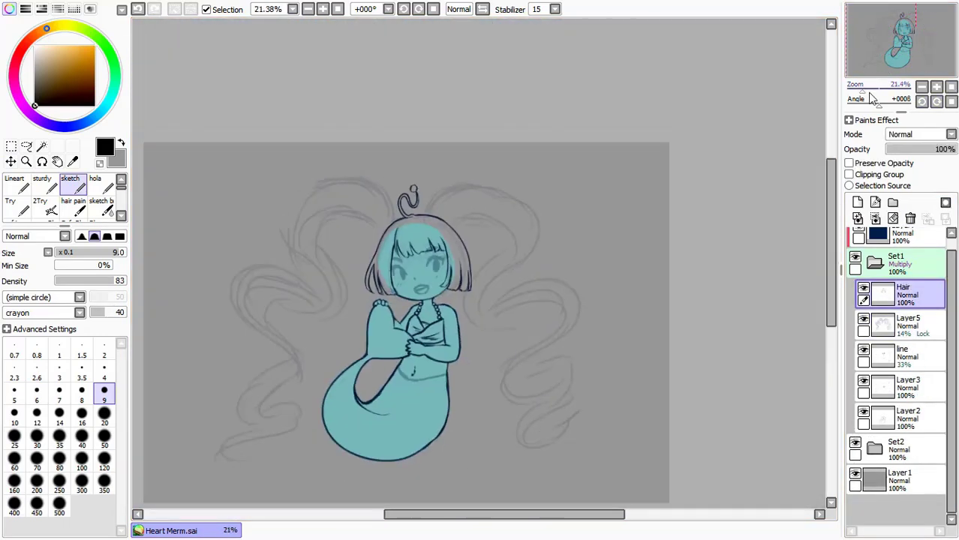
- Try drawing the right ponytail's curls on the Hair layer with the stabilizer at S-5, and undo the strokes
scroll(480, 270, up, 1)
click(554, 9)
click(537, 233)
drag(412, 166, 550, 303)
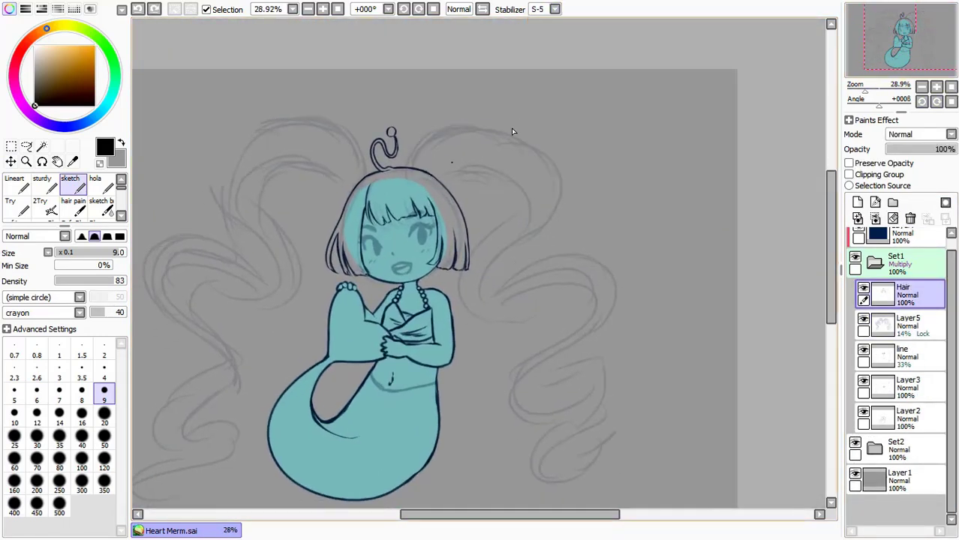
key(ctrl+z)
drag(559, 336, 417, 171)
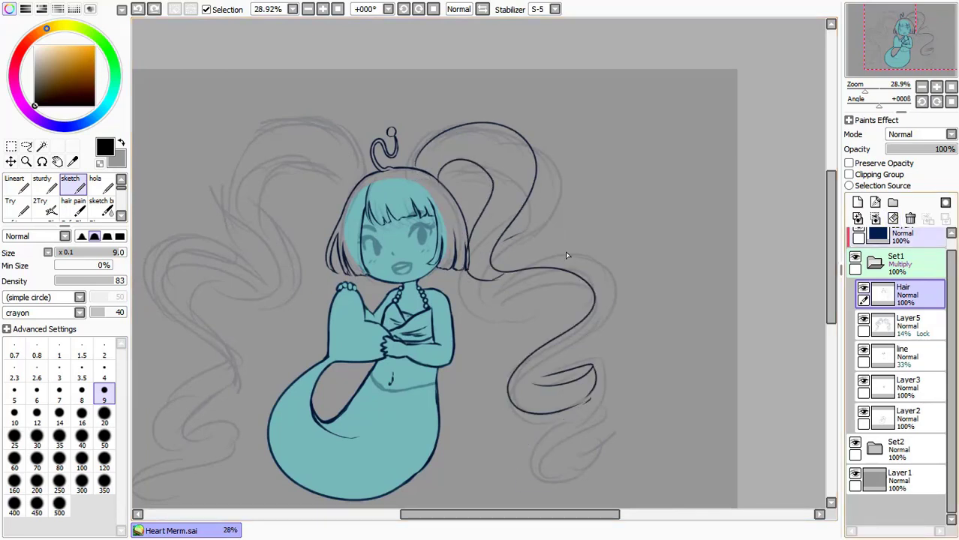
key(ctrl+z)
key(ctrl+z)
key(ctrl+z)
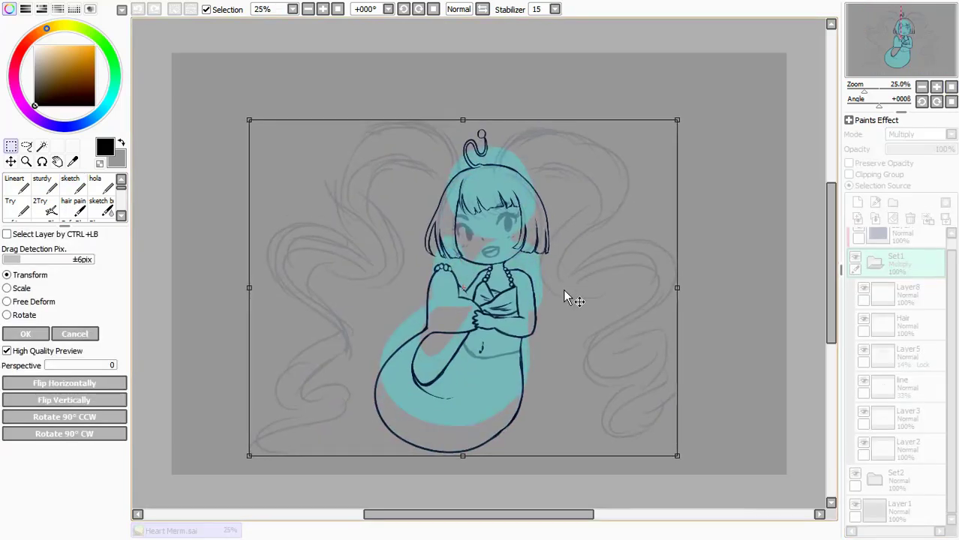
- Move the Set1 line art and its teal fill lower on the canvas
key(Return)
key(ctrl+t)
key(Escape)
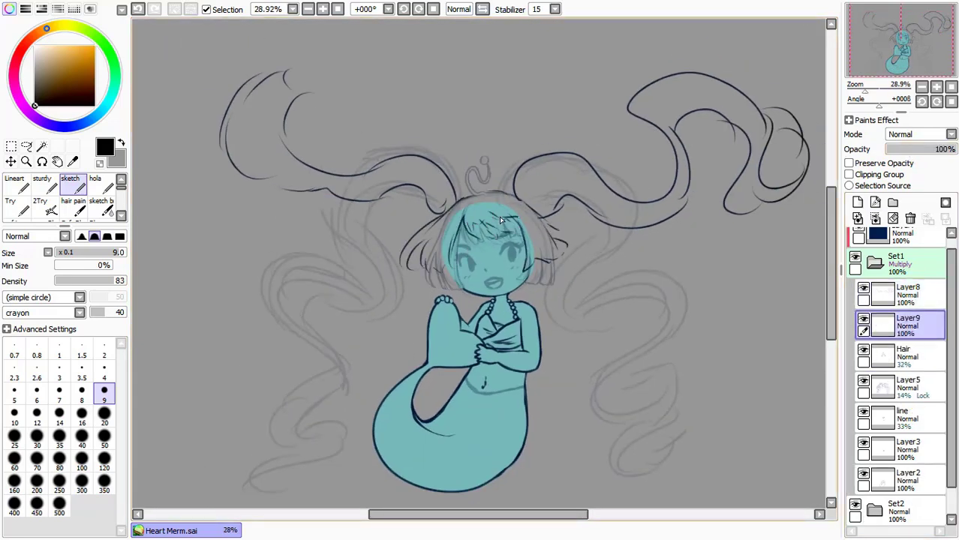
- Hide Layer5, add a new layer, and lasso the antenna on the crown to separate it from the hair
scroll(498, 216, up, 2)
click(863, 381)
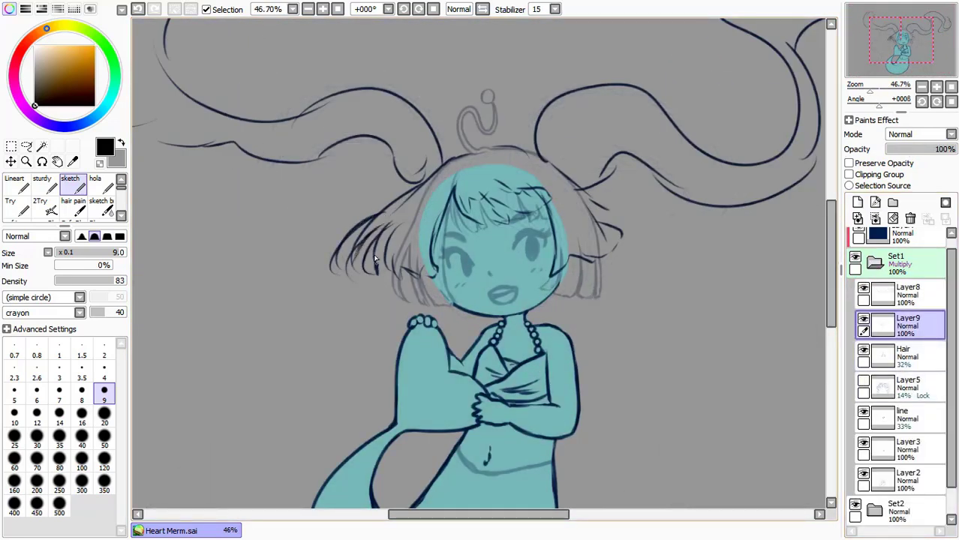
click(857, 201)
click(26, 145)
mouse_move(414, 104)
mouse_down()
mouse_move(581, 156)
mouse_move(416, 109)
mouse_up()
- Hide the Hair layer, clear the selection, and set the windblown hair sketch on Layer9 to 30% opacity
click(863, 381)
key(ctrl+d)
click(907, 150)
- Try inking the windblown bob's left contour, strands and fringe on Layer10, and delete that layer
scroll(668, 146, up, 2)
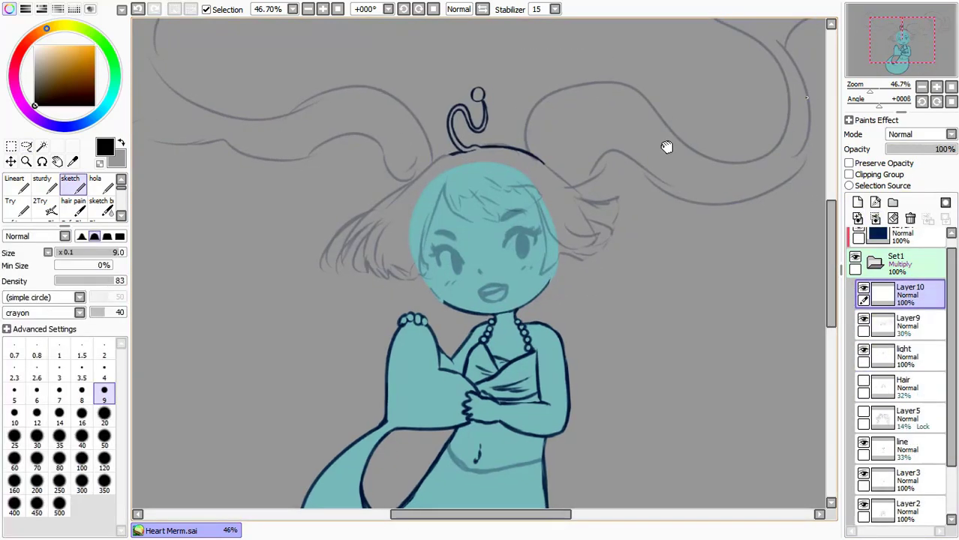
drag(627, 114, 306, 212)
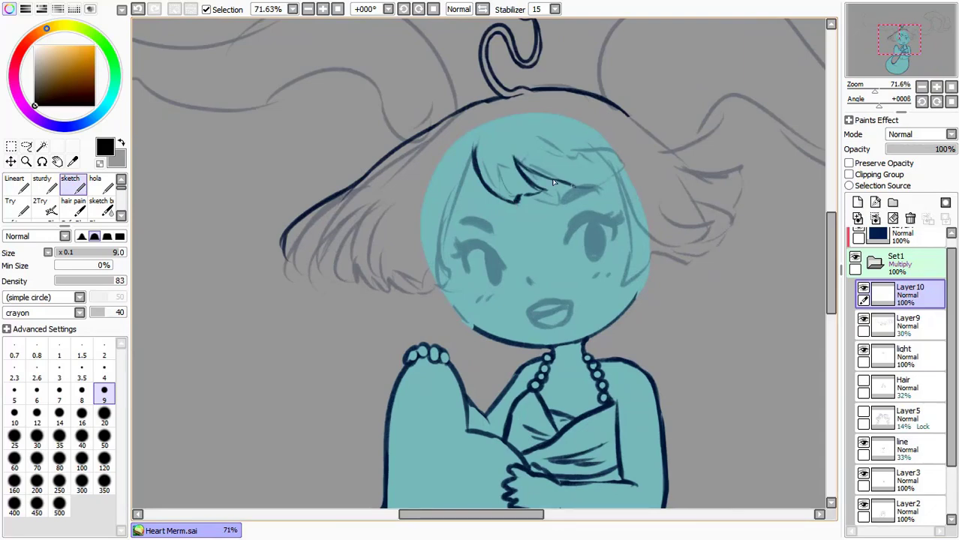
drag(413, 217, 402, 273)
mouse_move(379, 195)
mouse_down()
mouse_move(345, 286)
mouse_move(353, 292)
mouse_up()
drag(353, 209, 304, 266)
drag(296, 238, 283, 247)
click(910, 218)
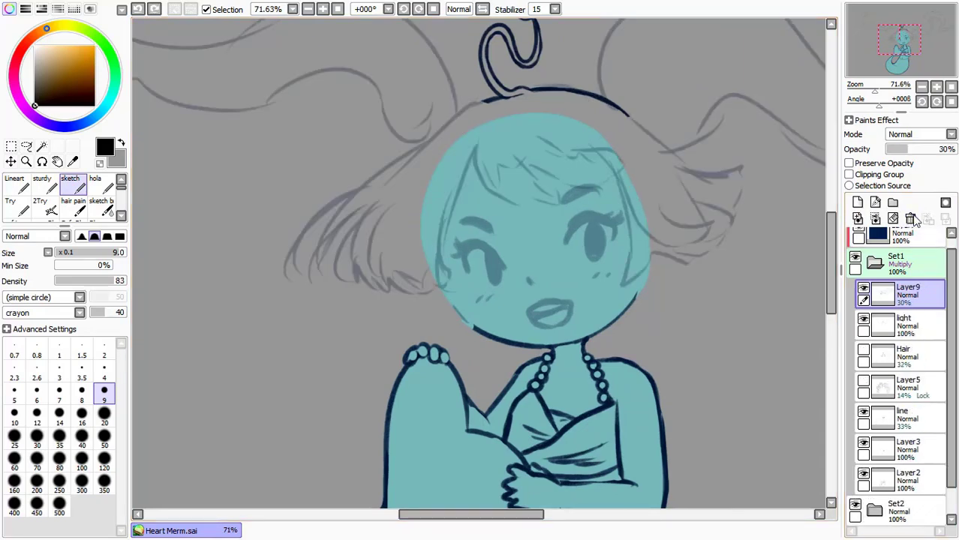
- Show the Hair layer again and restore it to 100% opacity
scroll(487, 262, down, 3)
click(863, 351)
click(882, 356)
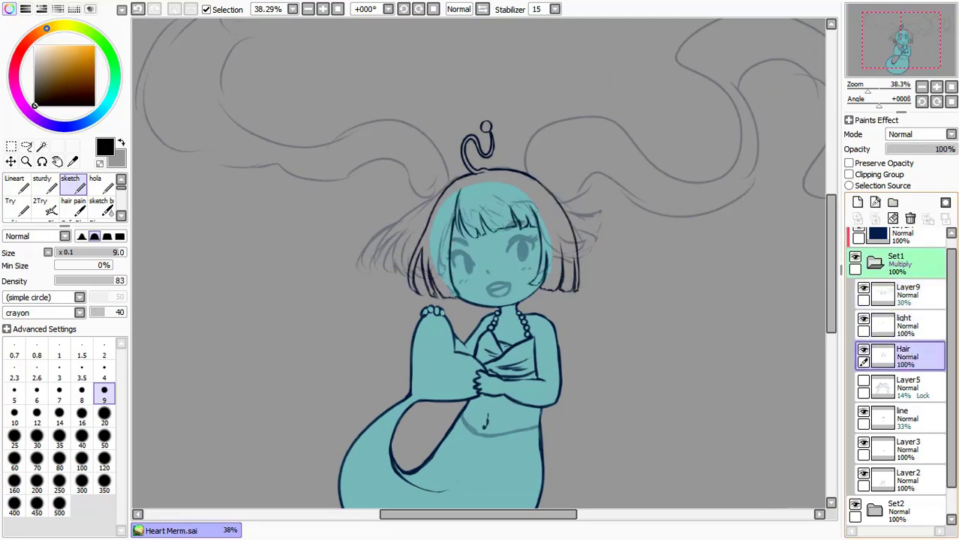
- Transform the left side of the bob so its ends flare outward from the face
scroll(405, 300, up, 3)
key(ctrl+t)
drag(403, 327, 497, 261)
key(Return)
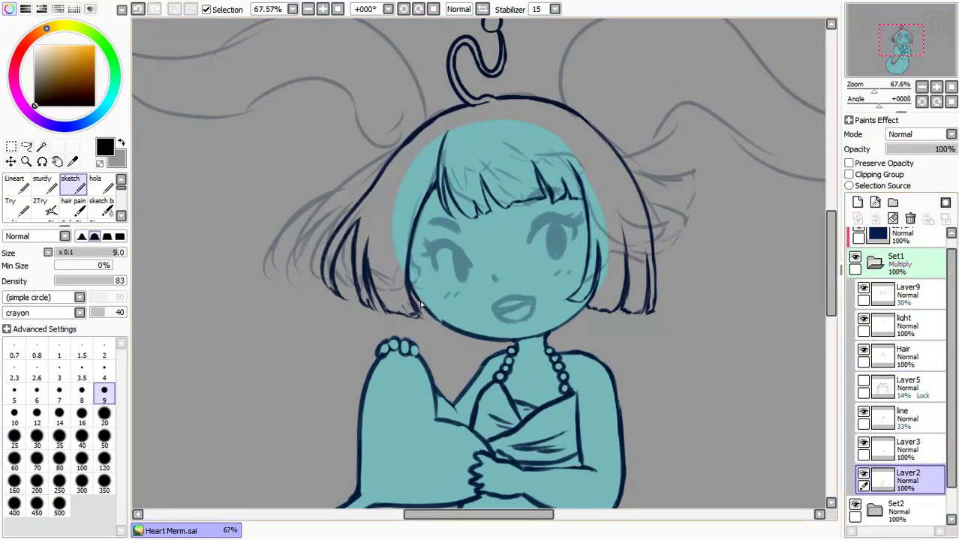
- Lasso the right side of the bob on the Hair layer and transform it so its ends flare outward and up
key(l)
drag(540, 285, 633, 155)
key(ctrl+t)
drag(605, 325, 625, 310)
key(Return)
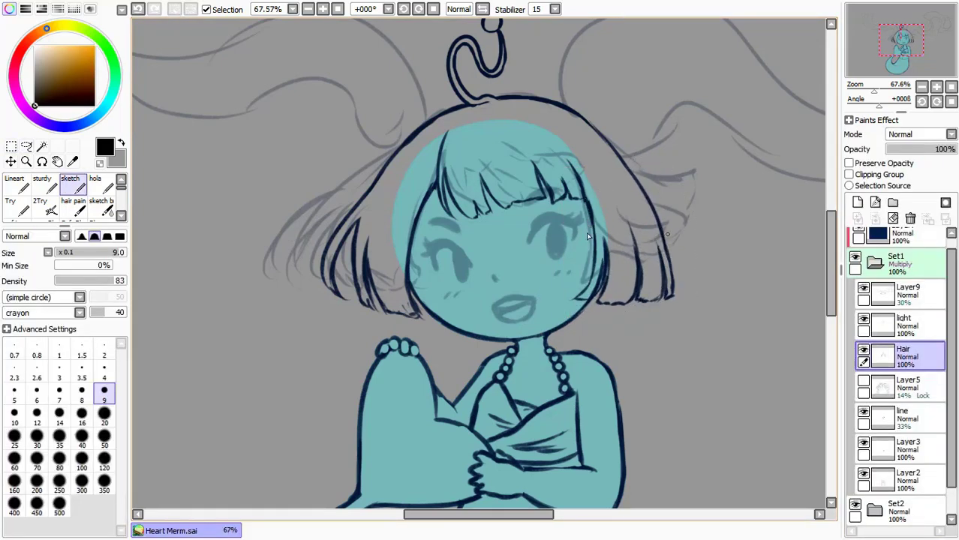
click(887, 472)
scroll(407, 151, down, 5)
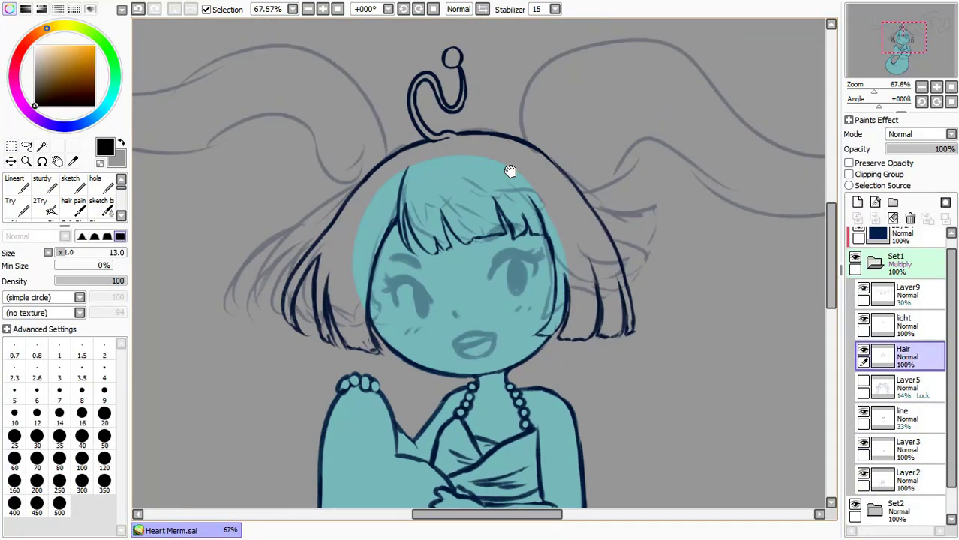
- Sketch the left ponytail's flowing S-curve strands and looping curl on a new layer above Hair, using the sketch brush
click(858, 203)
key(b)
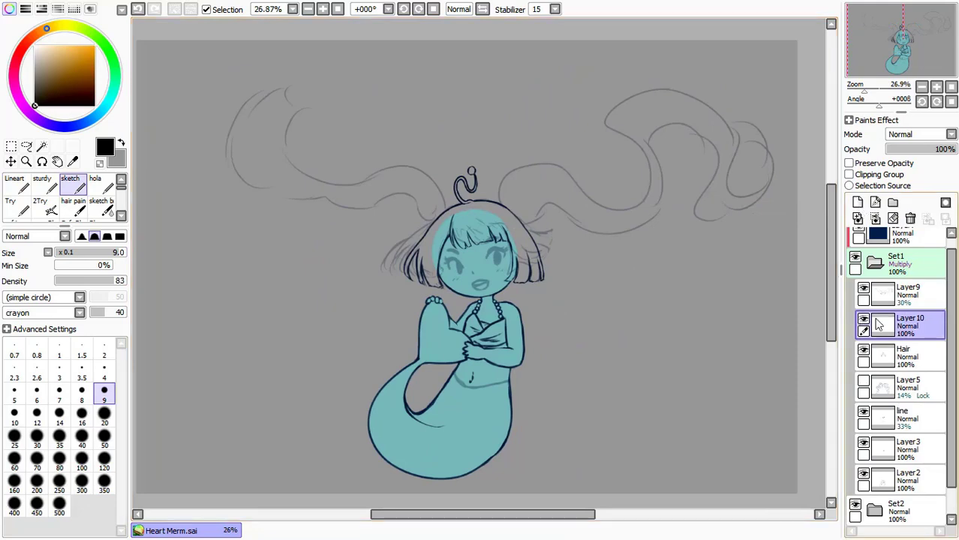
drag(340, 220, 377, 217)
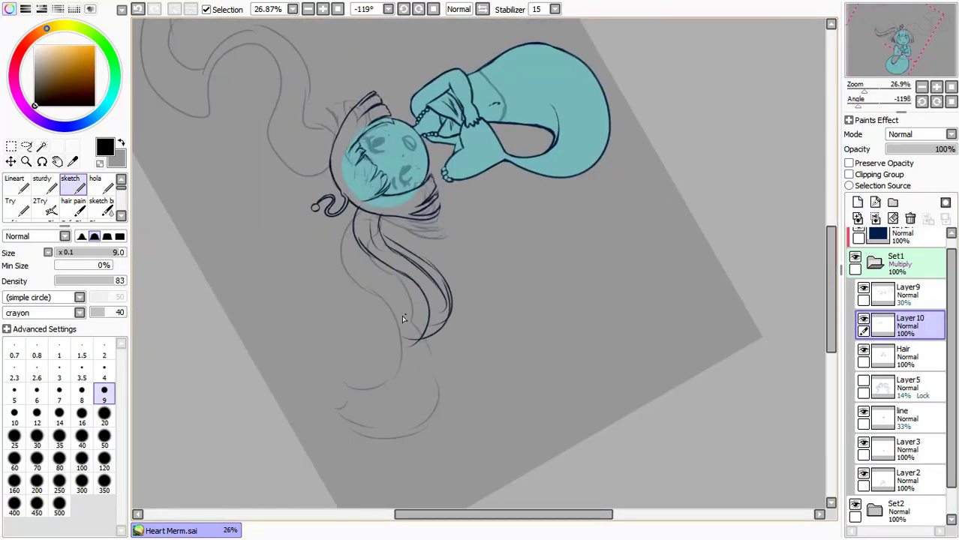
key(ctrl+z)
drag(362, 384, 444, 373)
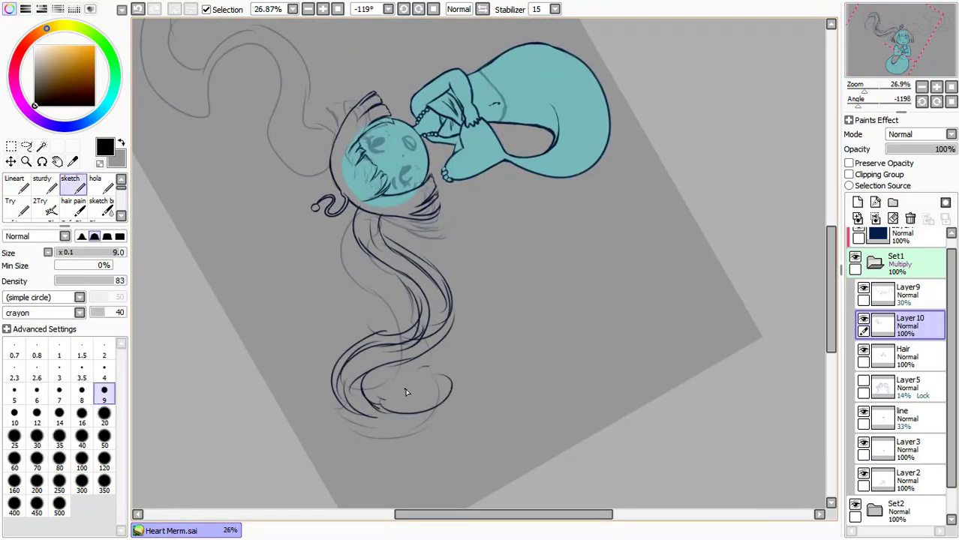
key(Delete)
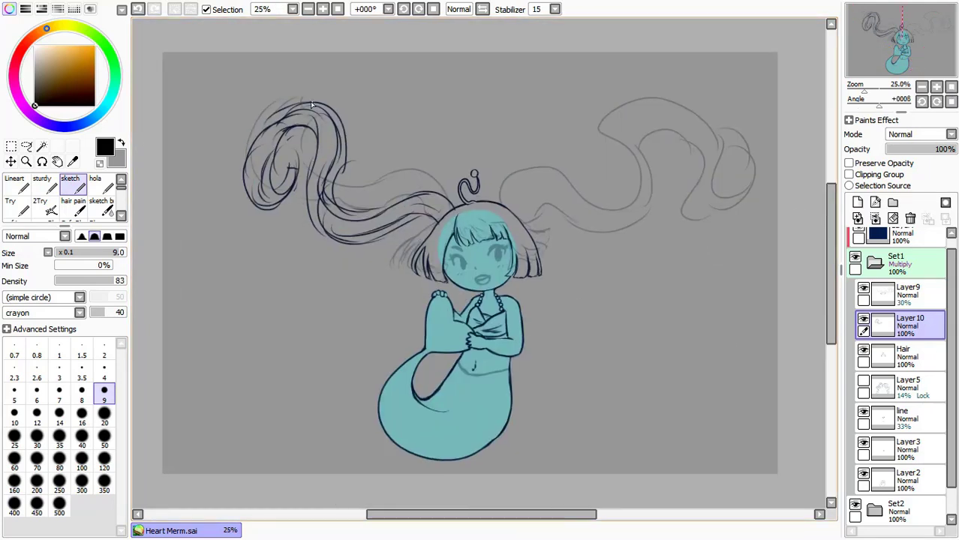
- Refine the left ponytail sketch with hatched shading inside its bends and adjust its tilt slightly
key(e)
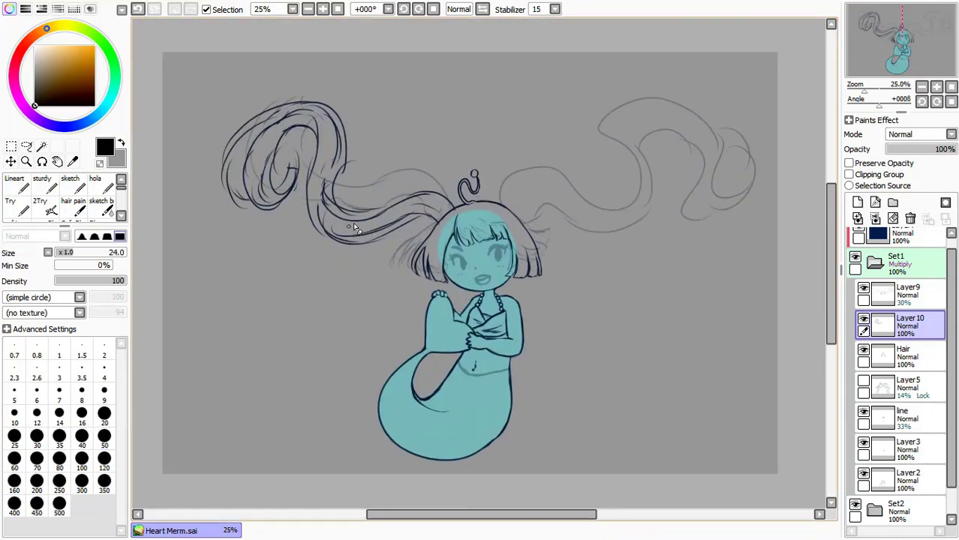
key(e)
key(ctrl+t)
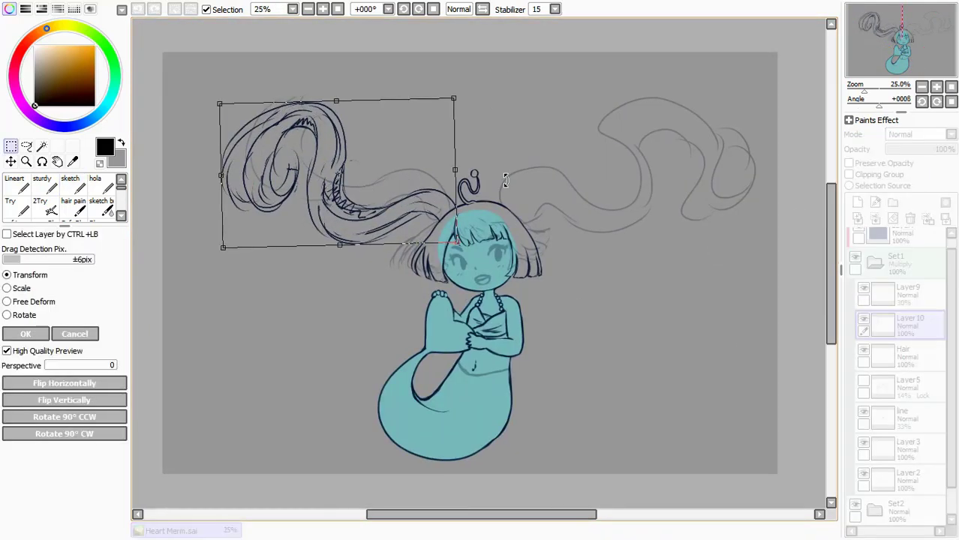
key(Escape)
scroll(413, 196, up, 4)
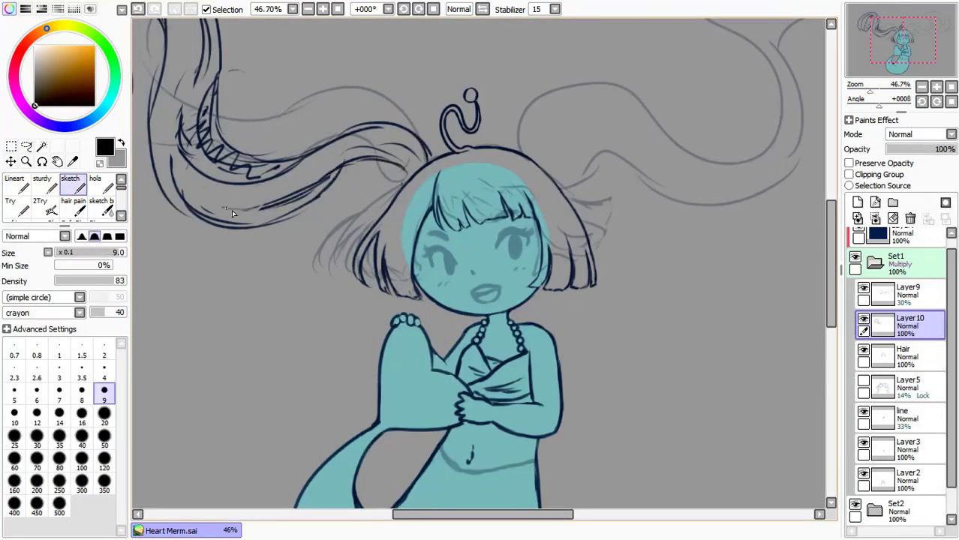
scroll(231, 210, down, 3)
- Duplicate the left ponytail sketch, mirror and fit it to the right side of the head, and merge it into Layer10
key(ctrl+c)
key(ctrl+v)
key(ctrl+t)
mouse_move(382, 248)
mouse_down()
mouse_move(545, 90)
mouse_move(469, 96)
mouse_up()
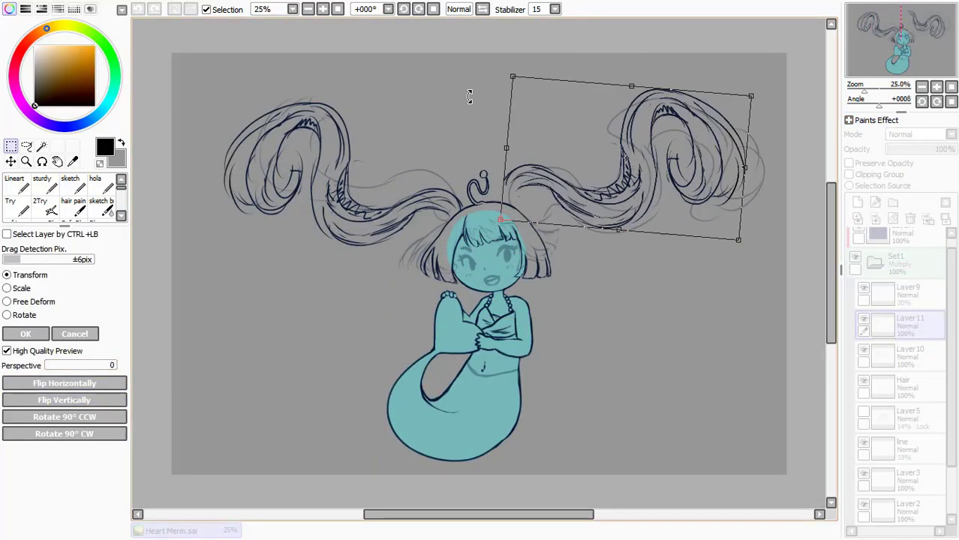
click(44, 334)
key(ctrl+e)
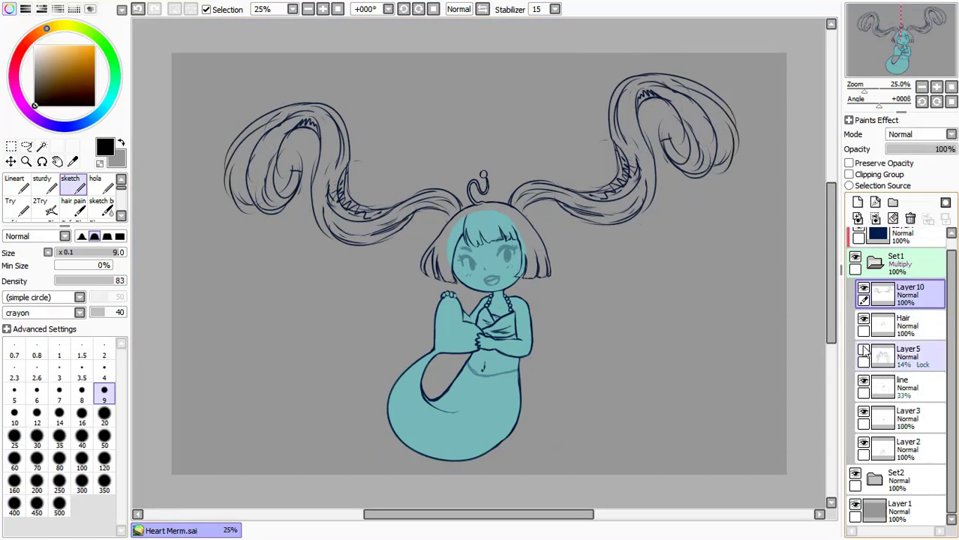
- Delete the hidden Layer5 sketch
click(864, 352)
key(e)
key(Delete)
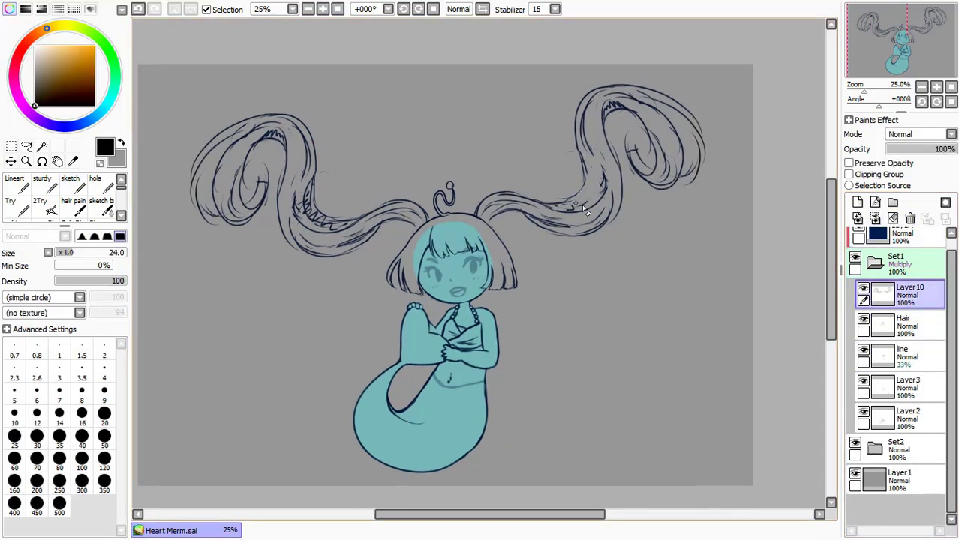
- Rework the right ponytail sketch with smoother bend strands and a tighter inner spiral, and flare the tips of both curls
key(n)
key(e)
drag(617, 172, 689, 171)
key(n)
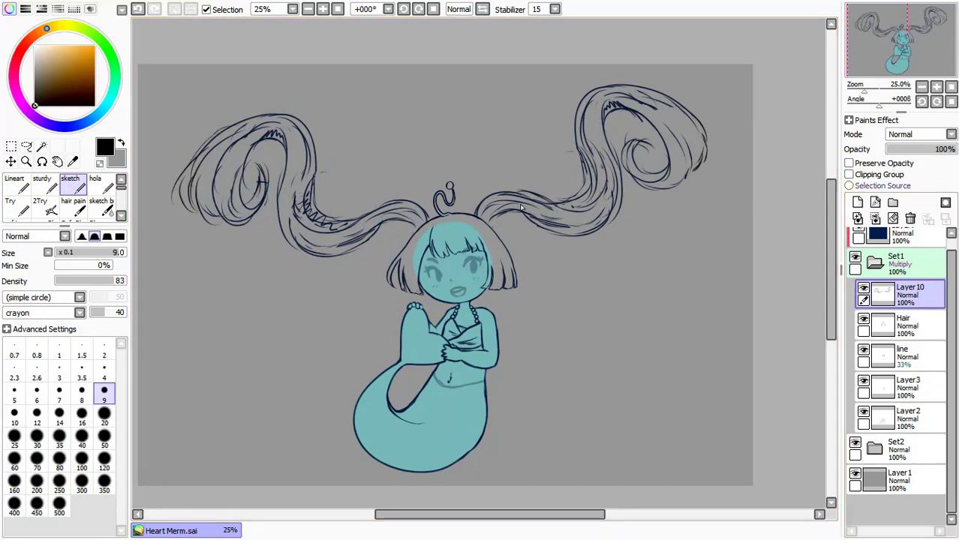
- Move Layer10 beneath Set2 at 28% opacity and add a new inking layer at the top of Set1
mouse_move(905, 293)
mouse_down()
mouse_move(905, 480)
mouse_move(904, 445)
mouse_up()
click(905, 149)
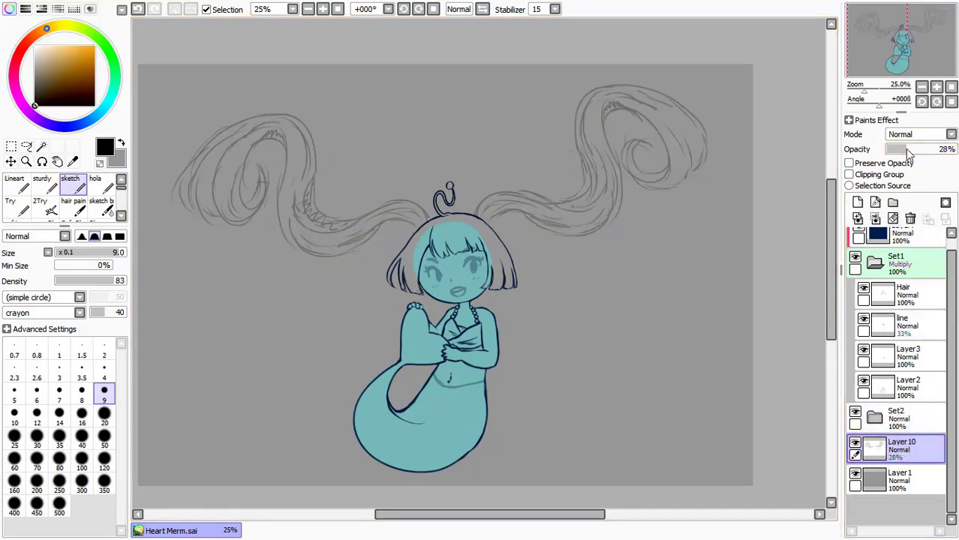
key(ctrl+shift+n)
- Ink the right ponytail's upper contour from the head around to the outer curl with the S-6 stabilizer
scroll(542, 240, up, 3)
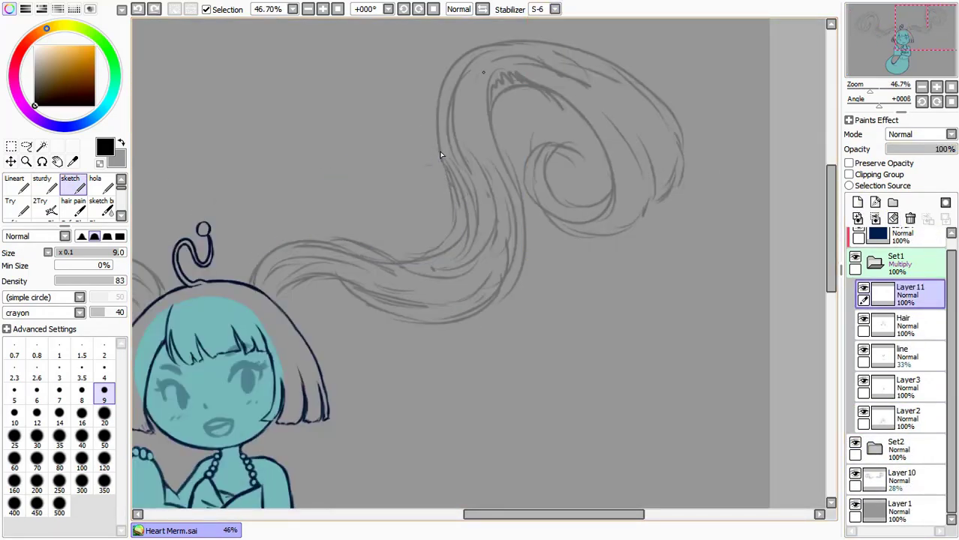
drag(261, 266, 251, 285)
key(ctrl+t)
drag(246, 43, 236, 32)
key(Return)
- Set the stabilizer to 15 and ink the right ponytail's lower contour up to the inside of the curl
click(554, 9)
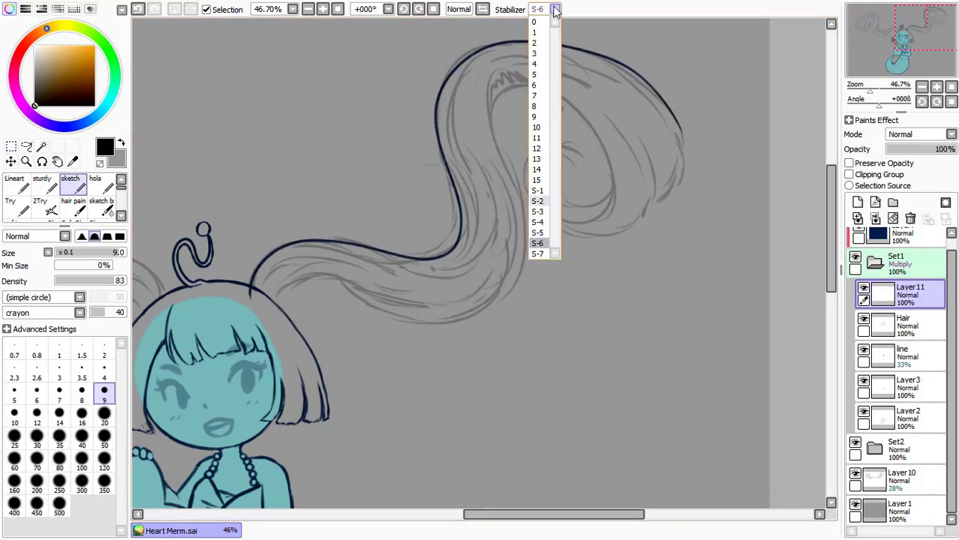
click(544, 180)
drag(271, 293, 303, 279)
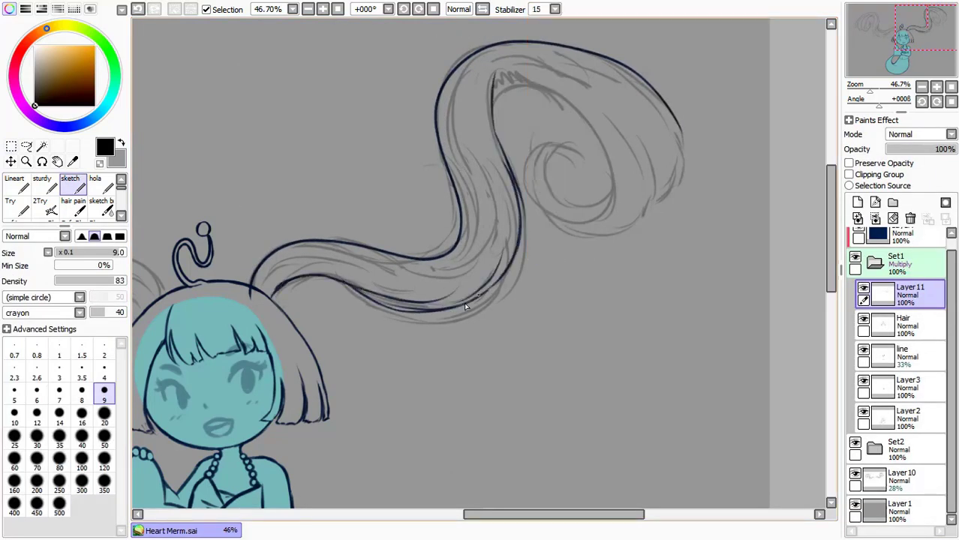
- Ink the pointed outer strands and the inner spiral of the right ponytail's curl
scroll(514, 188, up, 3)
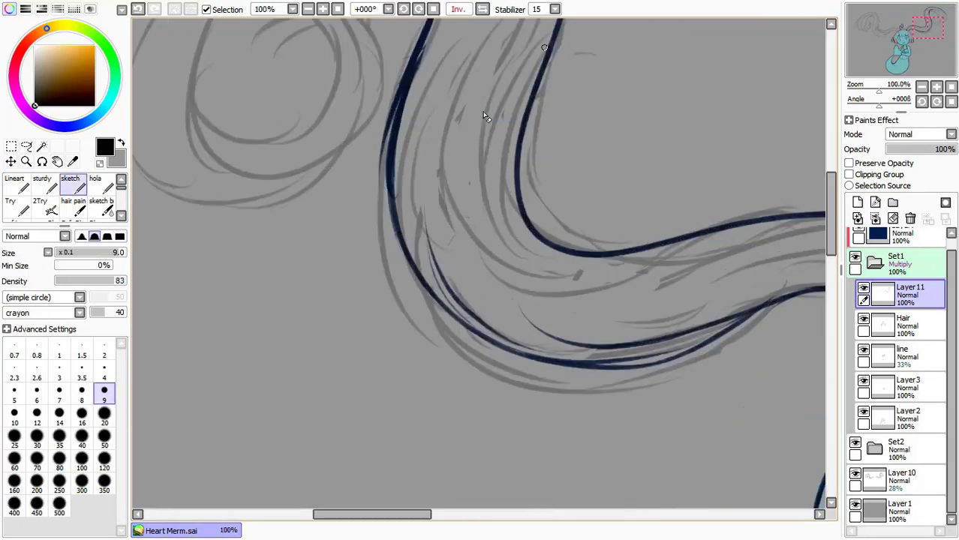
drag(319, 141, 307, 289)
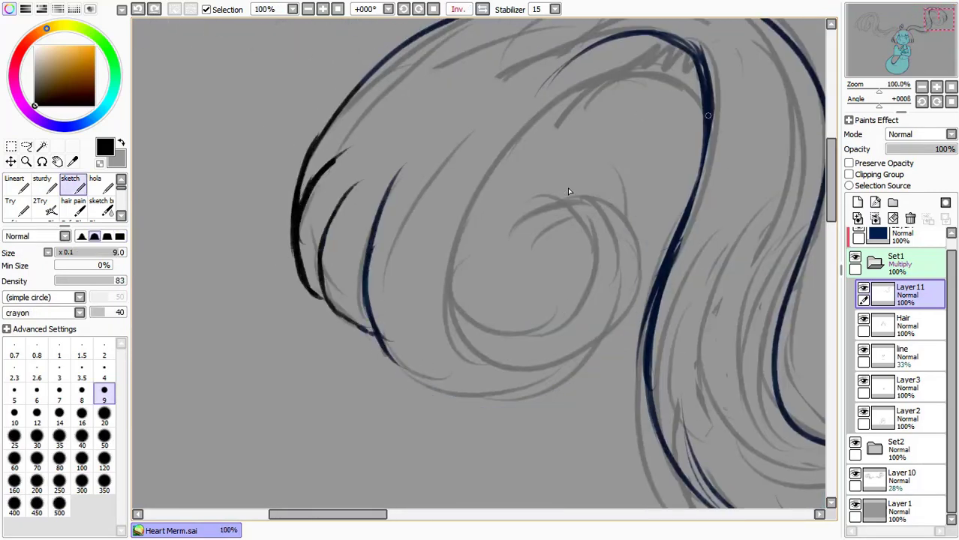
drag(707, 115, 564, 199)
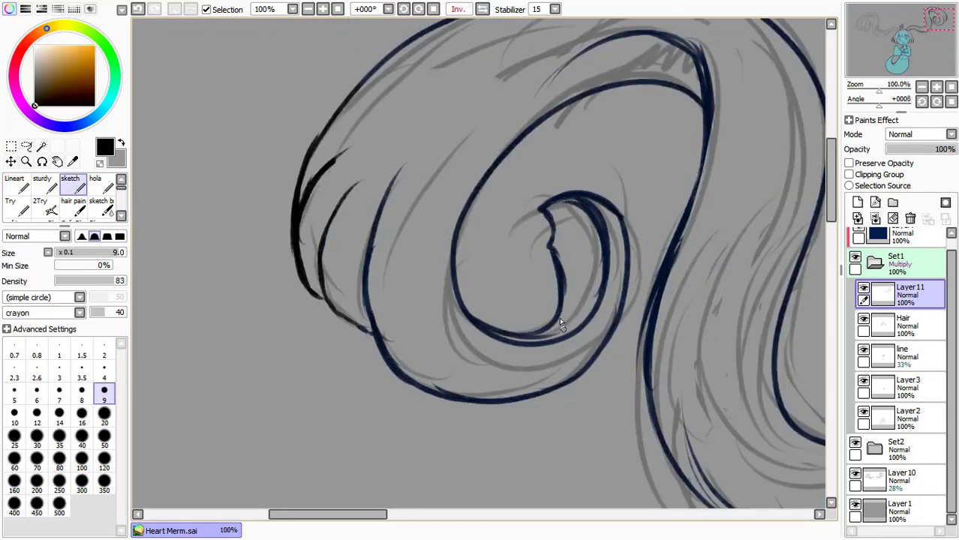
drag(560, 324, 468, 330)
- Ink inner strand lines through the right ponytail's bend and thicken its contour near the head
key(h)
scroll(450, 300, down, 3)
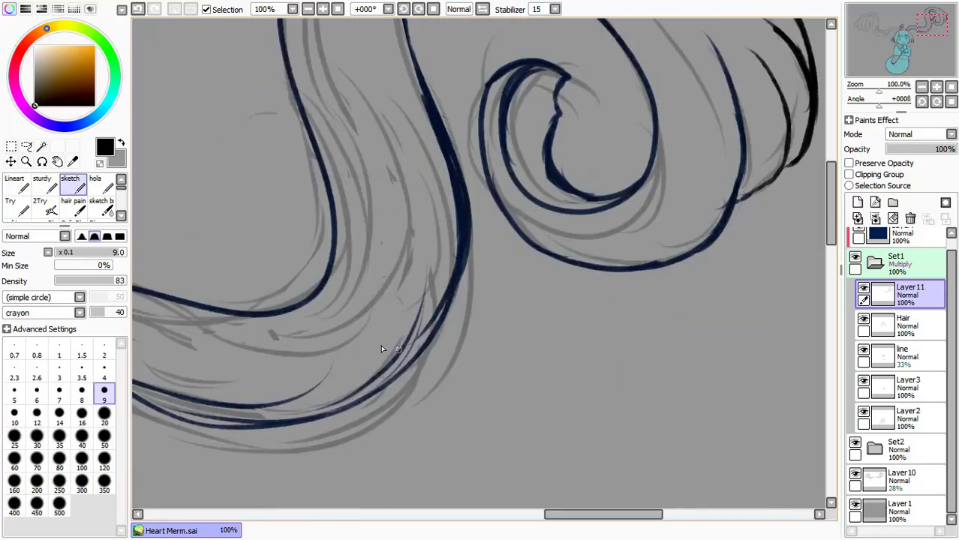
drag(879, 91, 868, 94)
scroll(443, 279, up, 2)
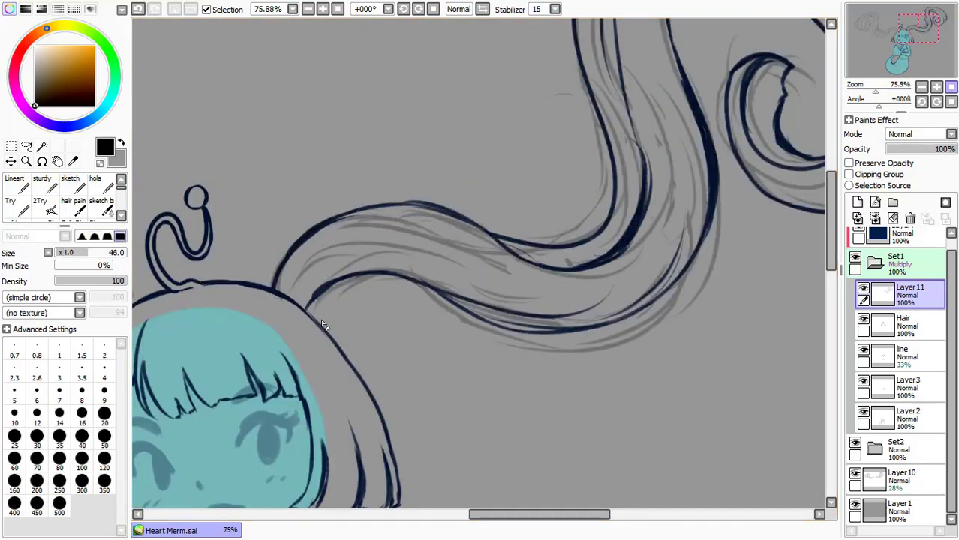
- Undo the inner spiral strokes of the right ponytail and re-ink them as a rounder, pointed curl tip
scroll(320, 318, up, 1)
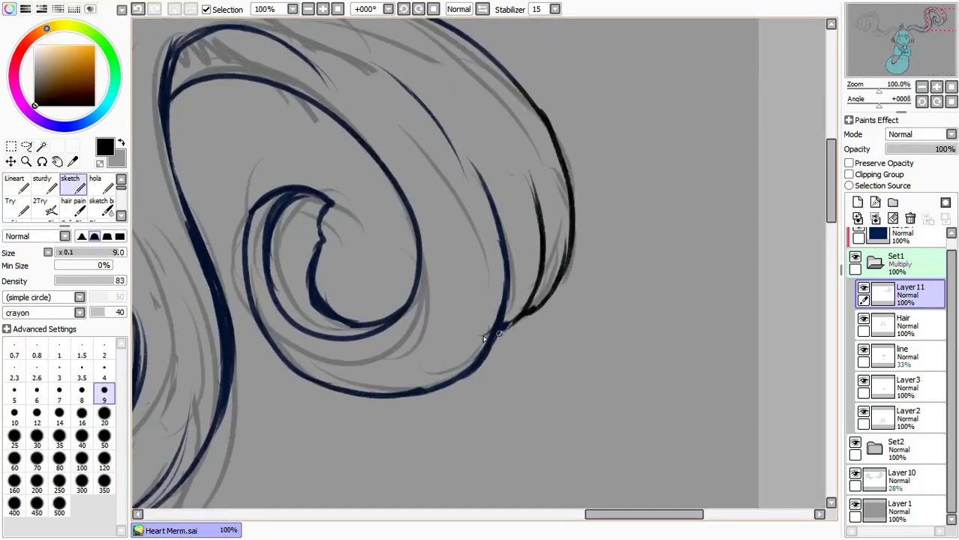
key(ctrl+z)
key(ctrl+z)
key(ctrl+z)
drag(288, 199, 246, 253)
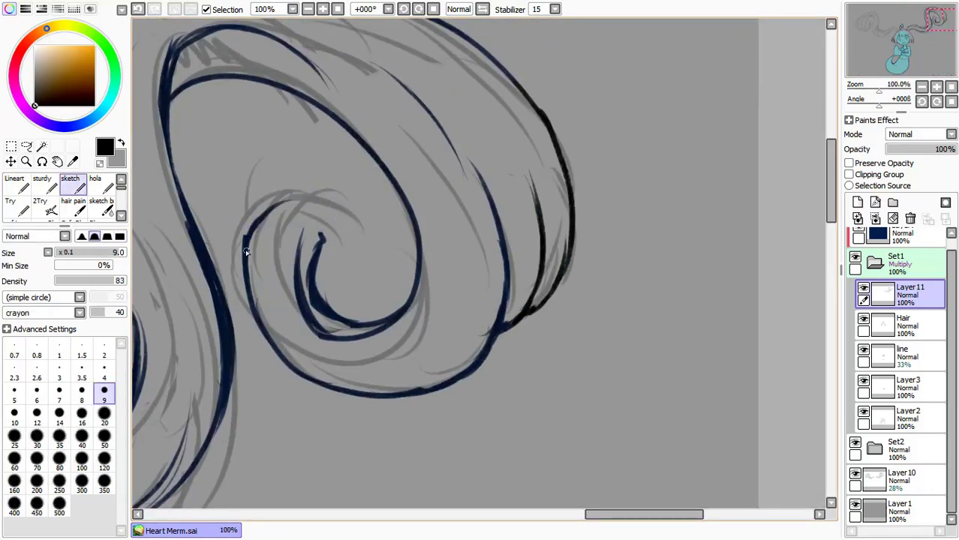
drag(356, 230, 359, 233)
key(e)
scroll(237, 233, down, 4)
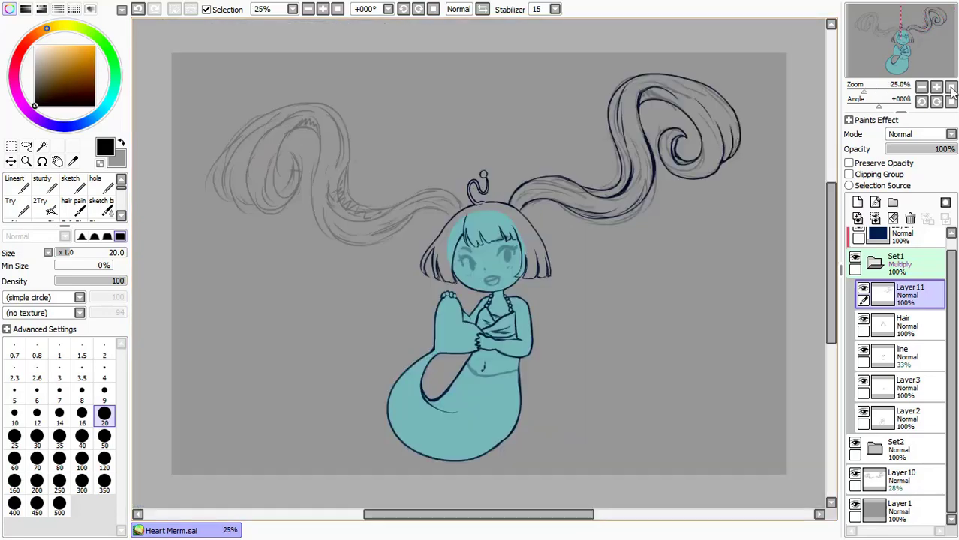
- Duplicate the inked right ponytail, flip it horizontally and rotate it into place over the left ponytail sketch
key(ctrl+c)
key(ctrl+v)
key(ctrl+t)
drag(831, 142, 501, 153)
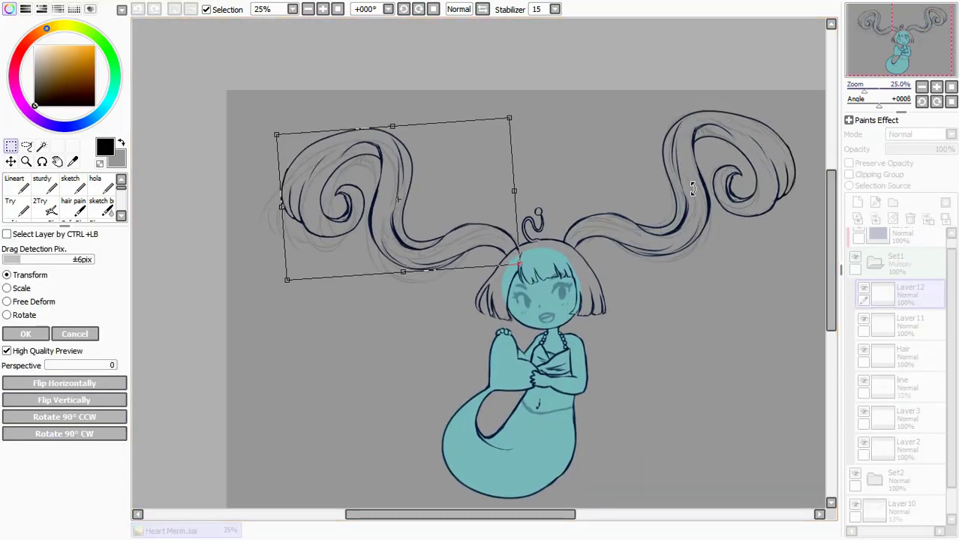
scroll(424, 142, up, 2)
key(Return)
- Lasso the left ponytail's curl on Layer12 and transform it to follow the underlying sketch
scroll(480, 263, left, 3)
key(l)
mouse_move(373, 184)
mouse_down()
mouse_move(382, 89)
mouse_move(373, 184)
mouse_up()
key(ctrl+t)
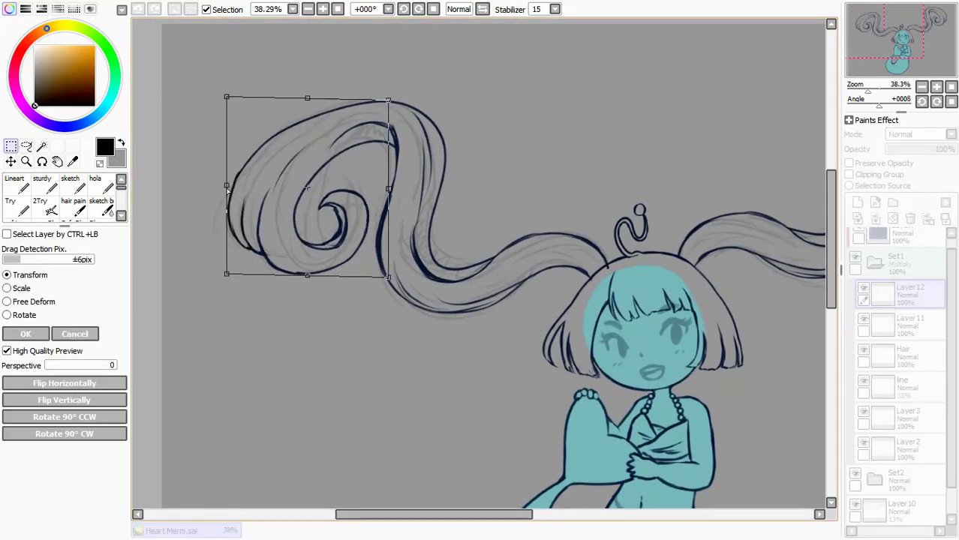
key(Return)
- Erase the copied lines at the left ponytail's upper bend and re-ink its contour and inner strand
scroll(225, 94, up, 4)
key(e)
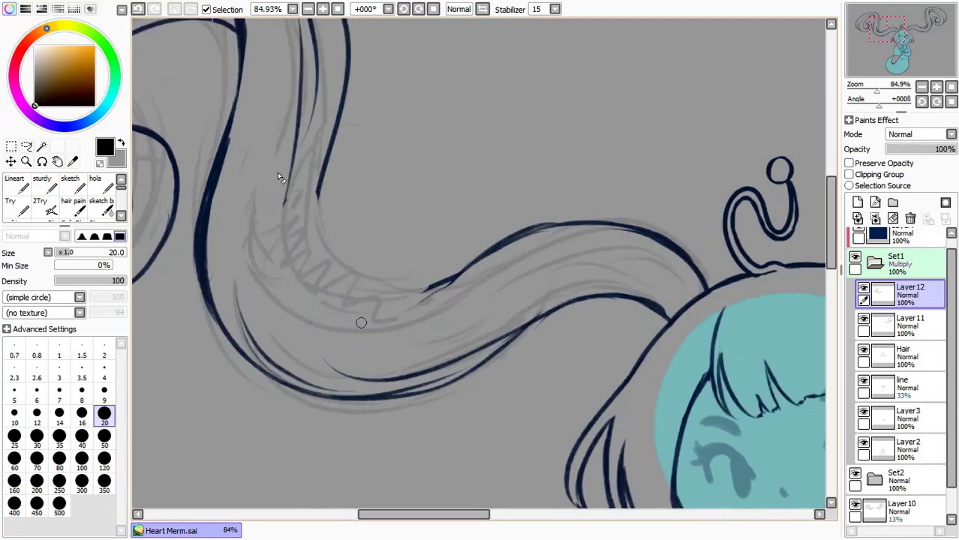
key(b)
key(End)
key(End)
key(End)
key(End)
key(End)
key(End)
key(Insert)
drag(379, 176, 401, 228)
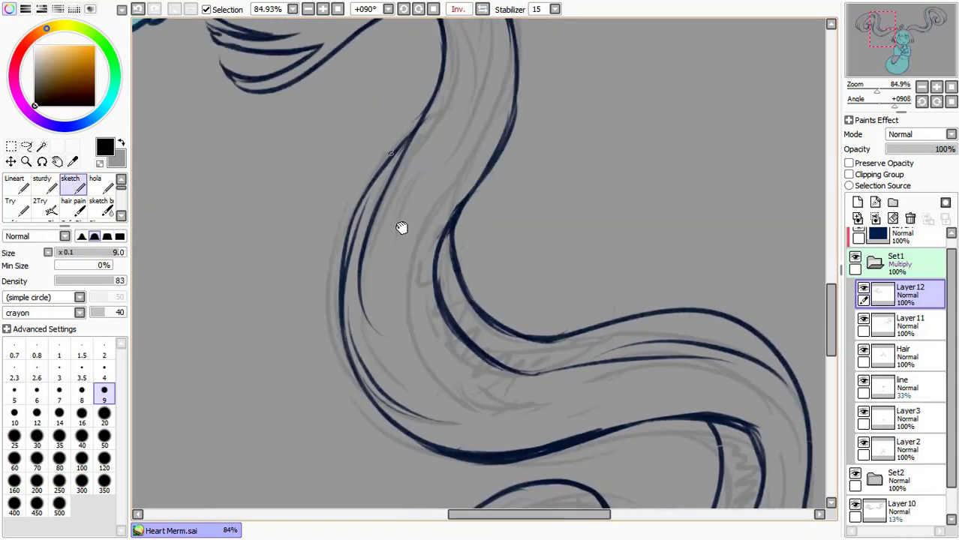
- Erase the doubled strands along the left ponytail's lower bend and re-ink a single outer contour
scroll(362, 360, down, 2)
key(e)
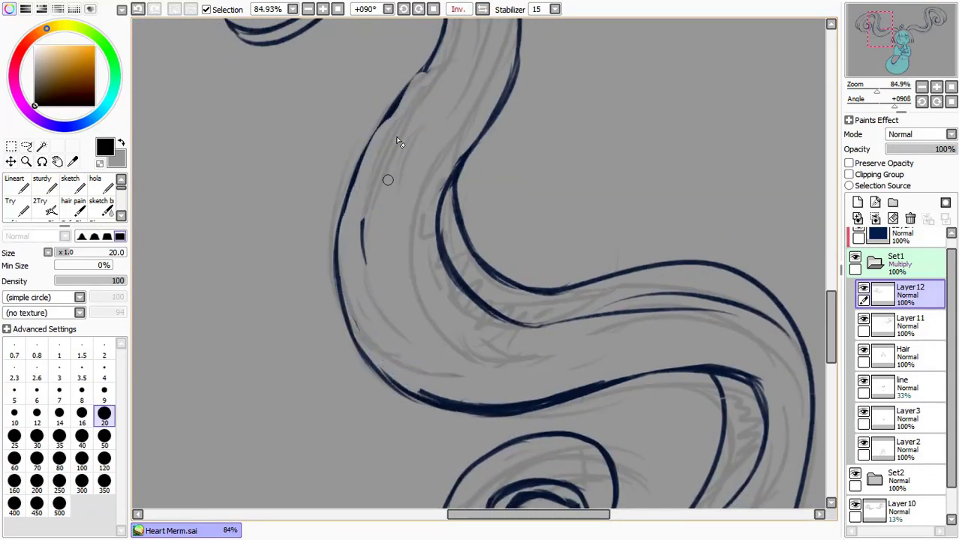
key(b)
drag(424, 69, 337, 241)
- Clean up and refine the contour and inner strand lines of the left ponytail's curl
key(Home)
key(ctrl+minus)
key(ctrl+plus)
key(ctrl+plus)
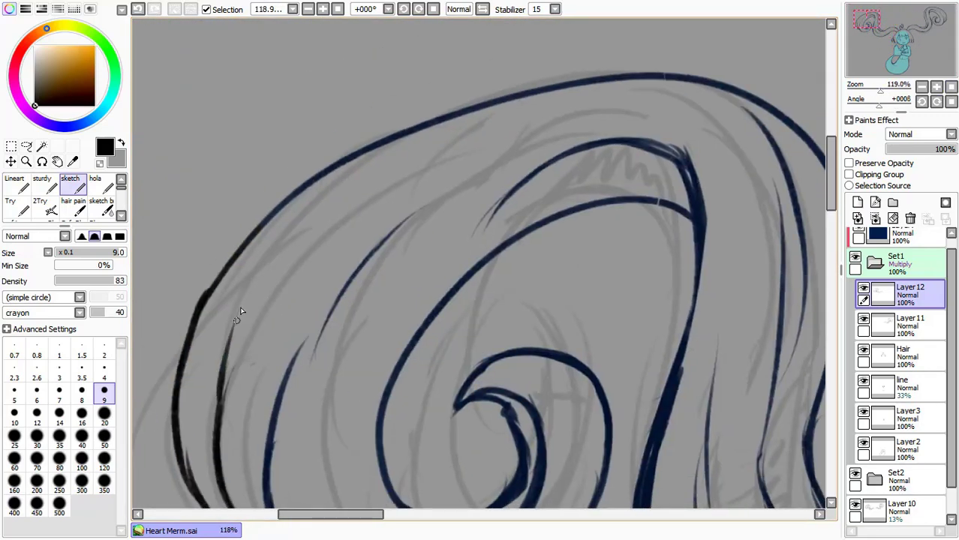
key(e)
drag(443, 218, 573, 106)
mouse_move(421, 110)
mouse_down()
mouse_move(328, 188)
mouse_move(336, 467)
mouse_up()
mouse_move(529, 59)
mouse_down()
mouse_move(417, 186)
mouse_move(387, 198)
mouse_up()
key(b)
scroll(610, 176, down, 3)
key(ctrl+minus)
key(ctrl+minus)
key(ctrl+minus)
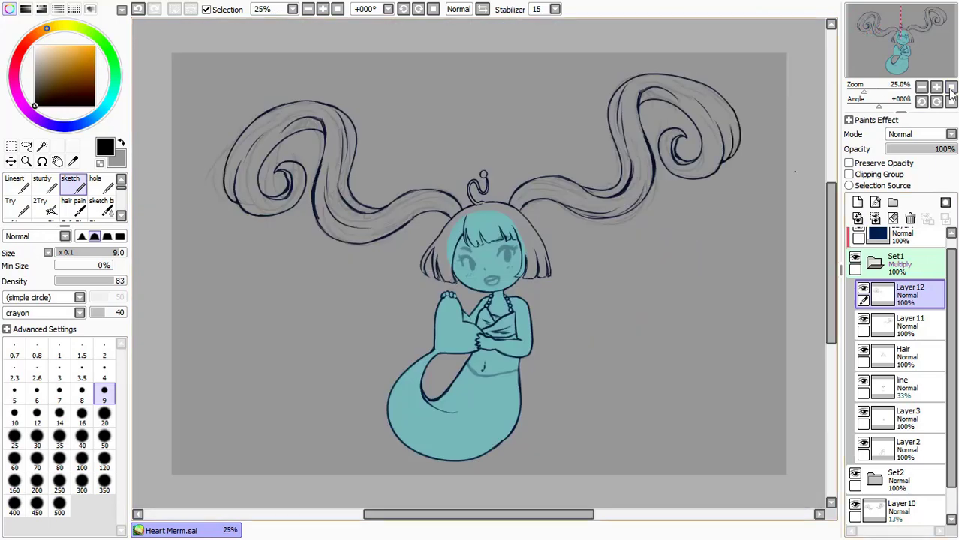
- Lasso the left ponytail's curl, transform it slightly outward, and merge Layer12 into Layer11
key(l)
mouse_move(308, 93)
mouse_down()
mouse_move(213, 187)
mouse_move(311, 214)
mouse_up()
key(ctrl+t)
key(Return)
click(910, 218)
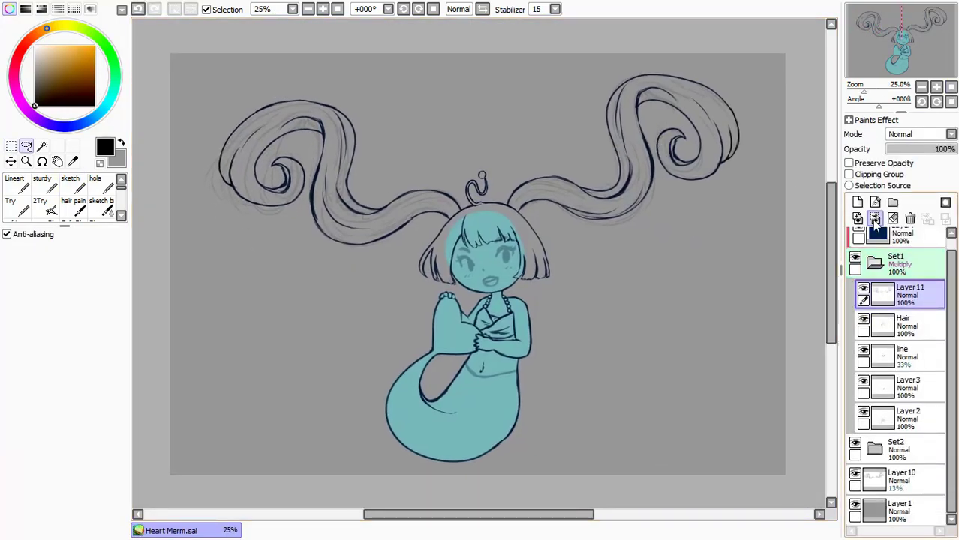
- Delete the Layer10 sketch and fill the hair and ponytails with flat teal in Set2, using the Hair line art
click(910, 219)
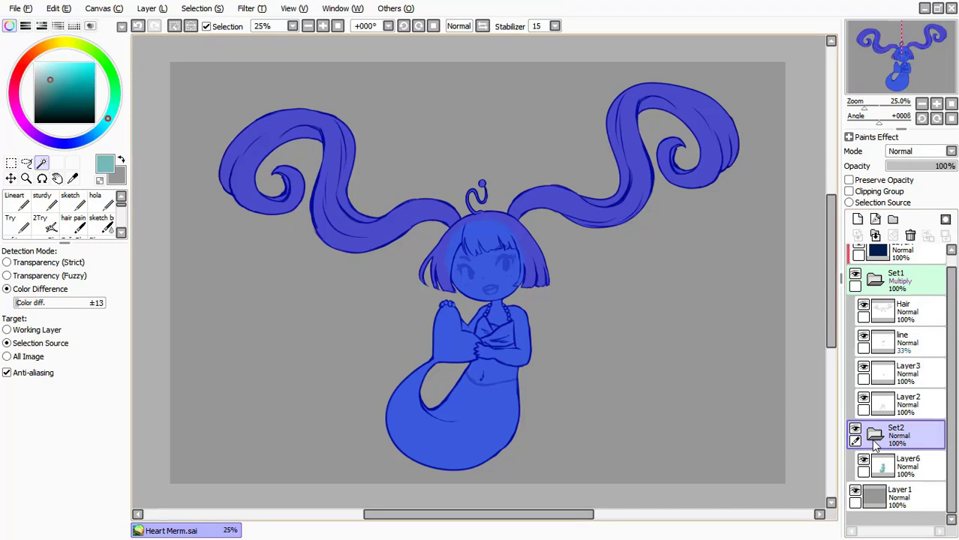
click(904, 319)
click(857, 219)
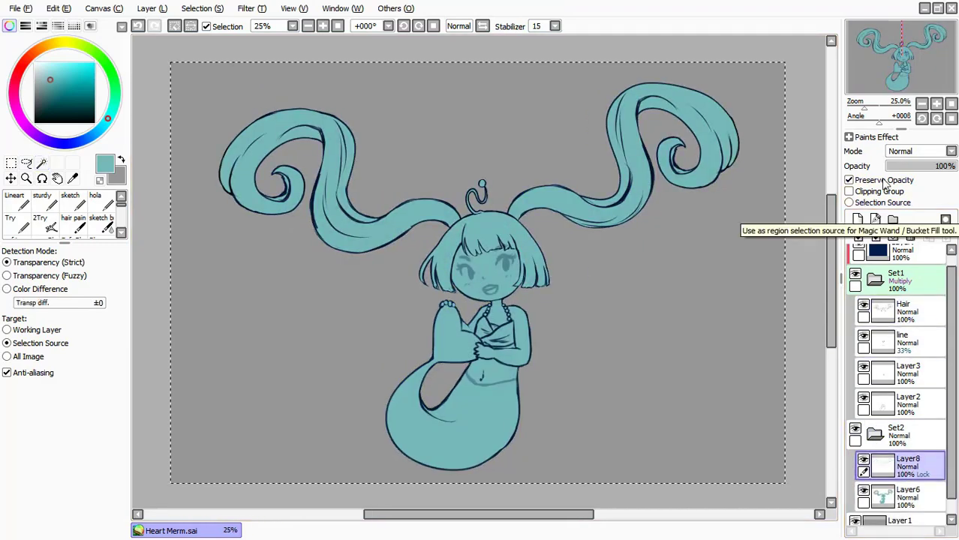
- Separate the facial features onto their own layer named Face and adjust their placement on the head
key(l)
double_click(908, 334)
text(Face)
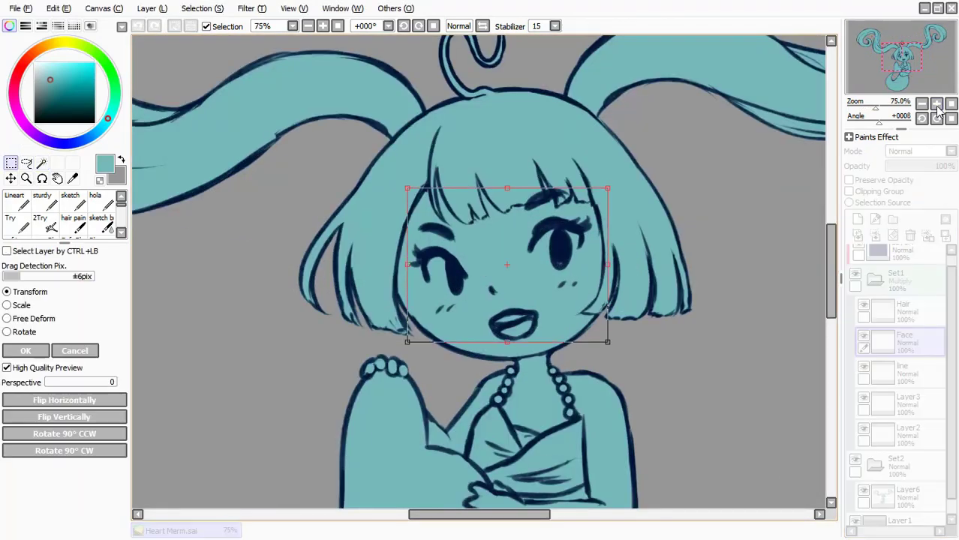
key(Return)
- Select the left eye on the Face layer and transform it with a slight rotation
drag(397, 239, 473, 271)
key(ctrl+t)
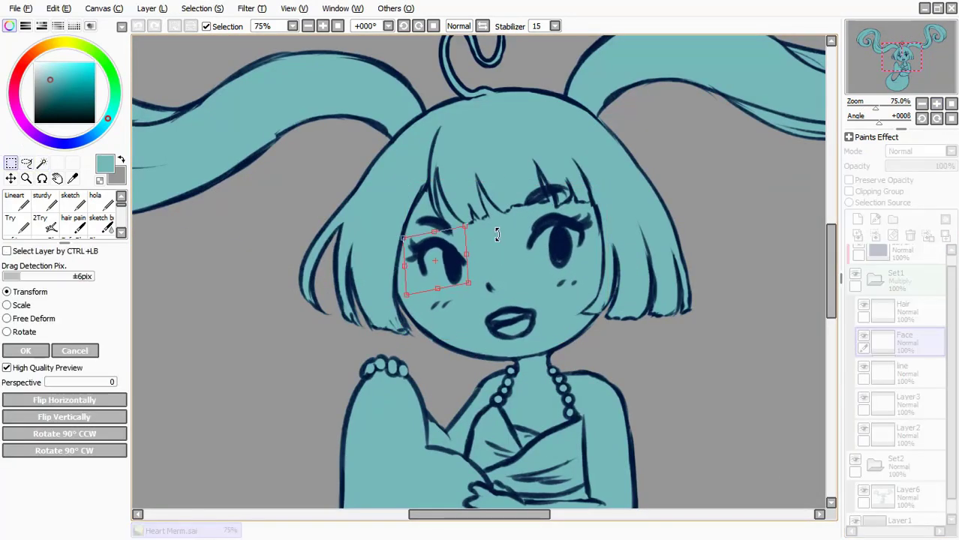
key(Return)
- Move the clipped Layer7 into Set2 above Layer6 and collapse the Set1 folder
click(901, 255)
click(881, 193)
drag(893, 258, 893, 472)
click(874, 259)
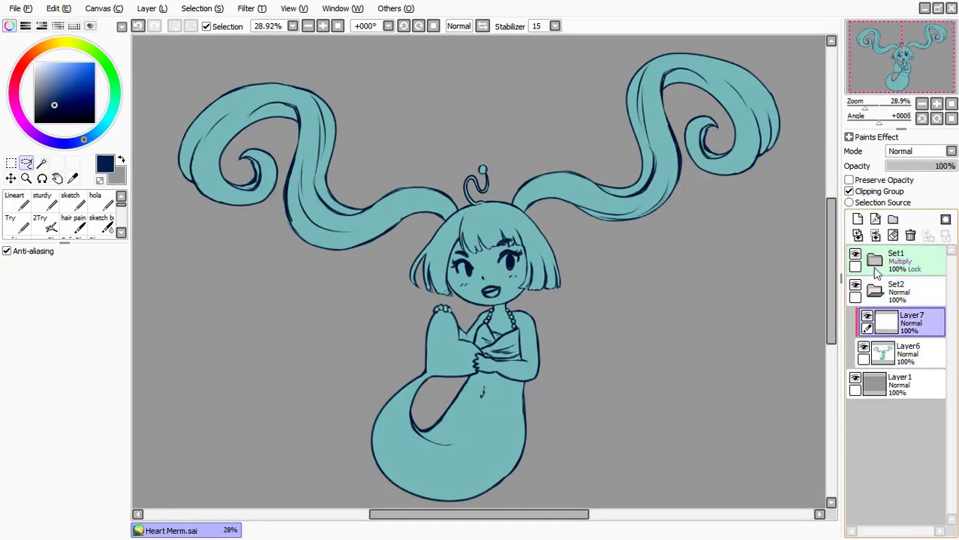
- Airbrush the tail on Layer6 in blue with a soft teal highlight along its lower curve
click(904, 353)
scroll(480, 270, down, 1)
mouse_move(409, 473)
mouse_down()
mouse_move(370, 412)
mouse_move(450, 360)
mouse_move(405, 465)
mouse_move(390, 411)
mouse_move(445, 443)
mouse_move(460, 434)
mouse_up()
alt+click(369, 412)
key(b)
scroll(495, 412, up, 3)
alt+click(465, 409)
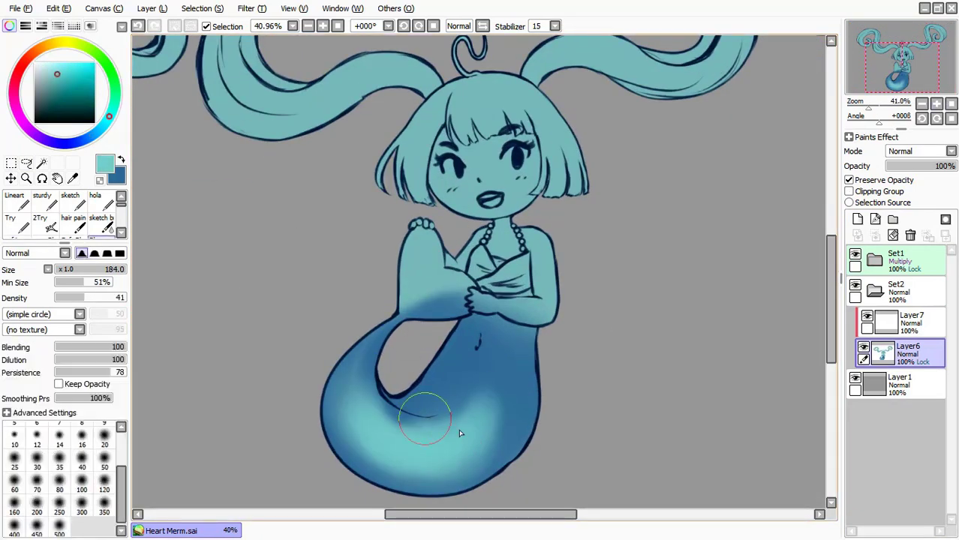
- Shade the inner curve of the tail with soft dark navy on Layer6
key(x)
key(v)
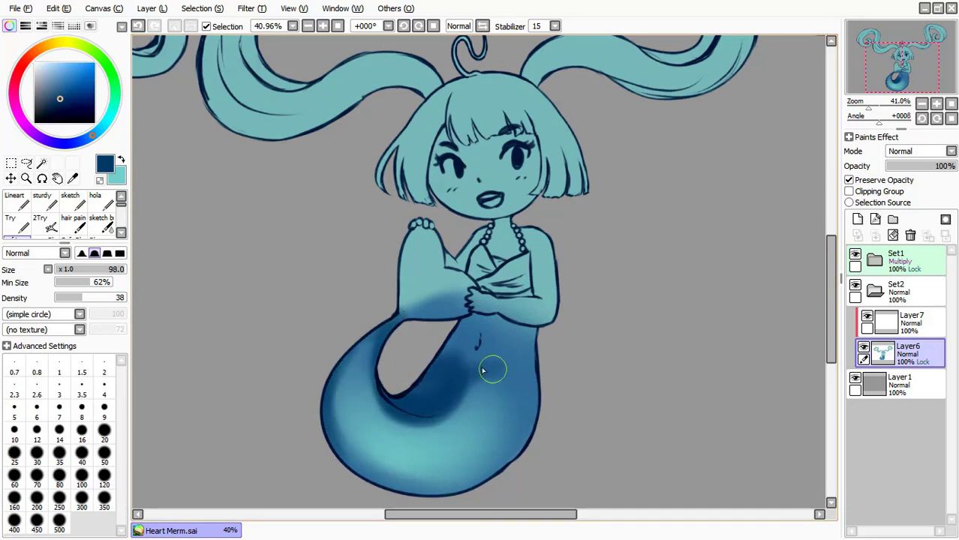
drag(482, 371, 390, 391)
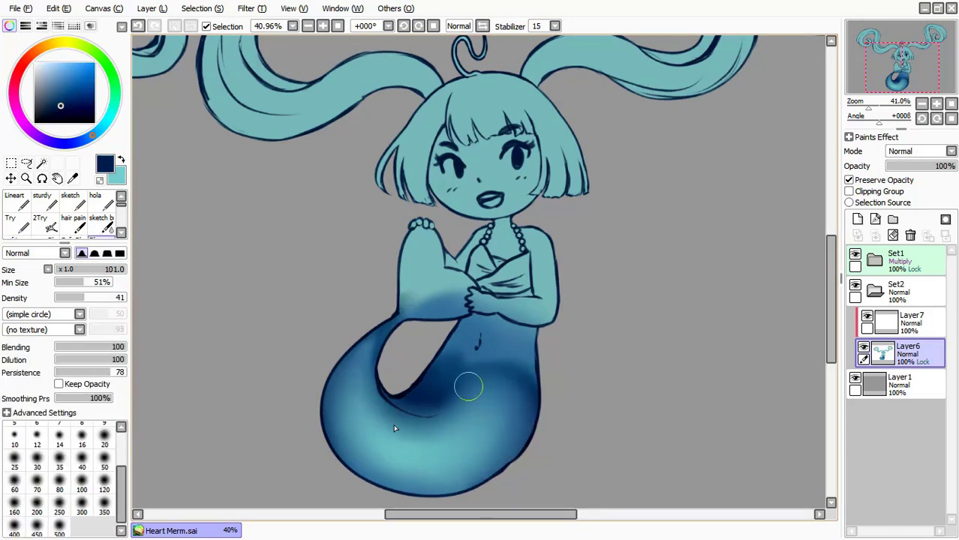
- Add a clipped Layer8 above Layer6, set it to Multiply, and paint blue shadows along the tail's edges
click(858, 219)
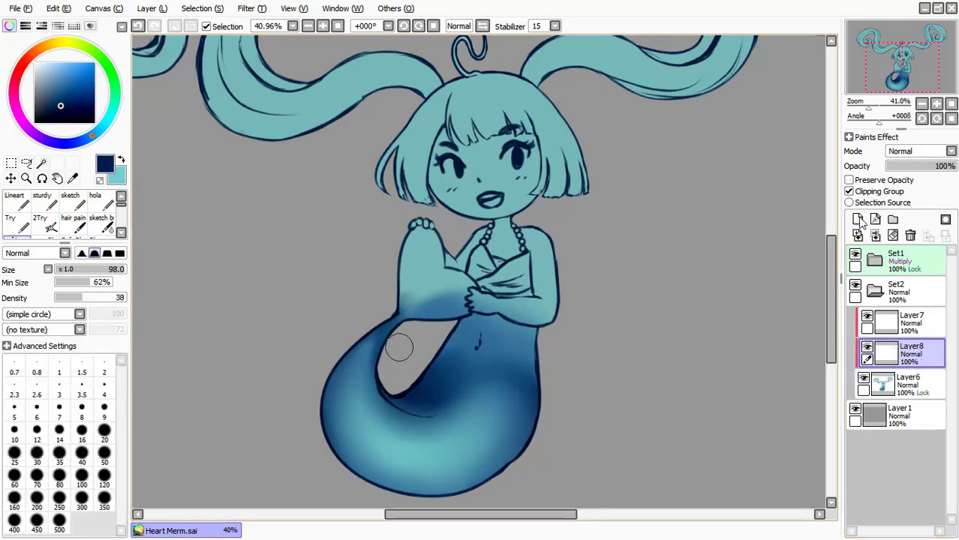
mouse_move(399, 347)
mouse_down()
mouse_move(411, 396)
mouse_move(405, 327)
mouse_move(450, 405)
mouse_move(517, 456)
mouse_up()
key(b)
mouse_move(353, 435)
mouse_down()
mouse_move(381, 408)
mouse_move(512, 388)
mouse_up()
key(a)
drag(390, 324, 420, 324)
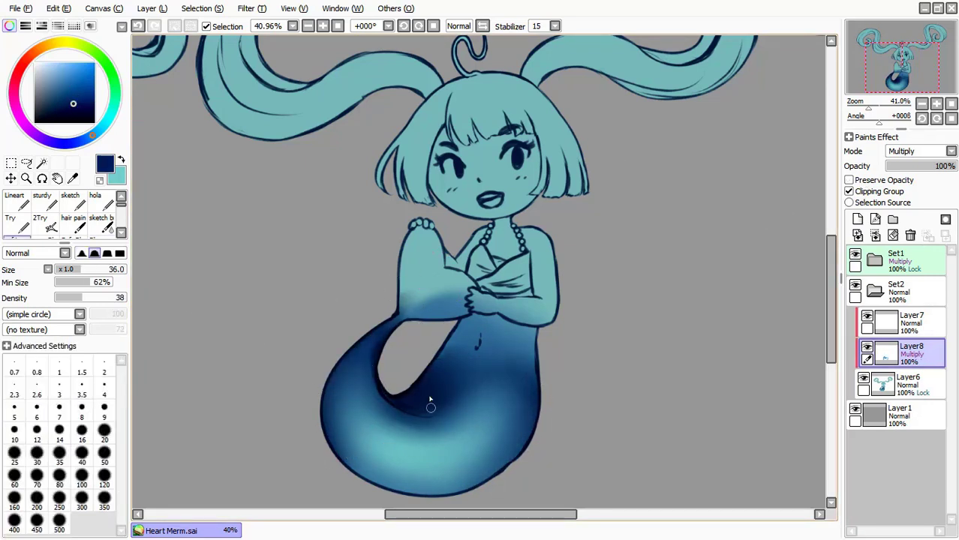
- Deepen the Multiply shadow inside the tail's curve and blend it softly outward
drag(391, 369, 456, 492)
key(b)
mouse_move(456, 450)
mouse_down()
mouse_move(434, 393)
mouse_move(439, 377)
mouse_up()
key(a)
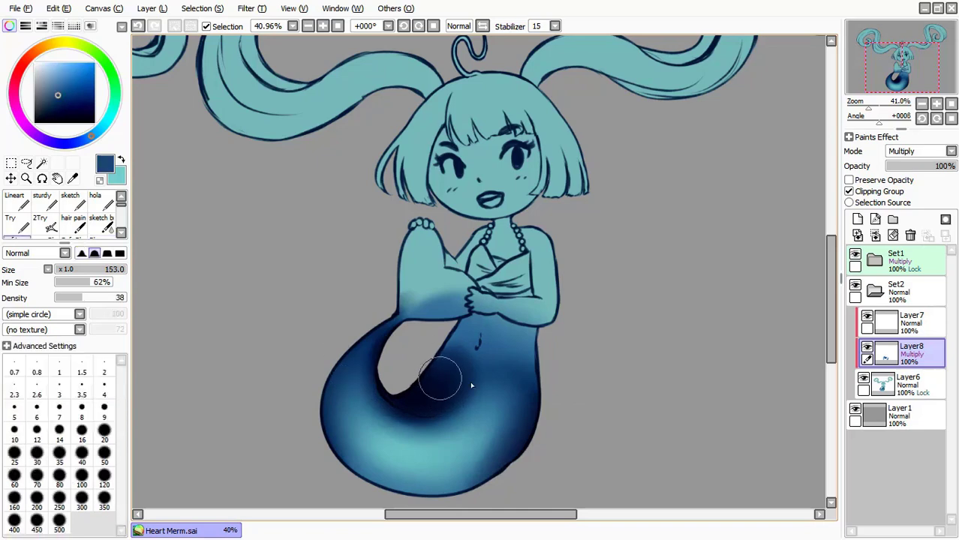
- Soften the tail's inner shadow with a new Layer9 and merge the shading layers down into Layer6
click(858, 218)
key(b)
mouse_move(402, 403)
mouse_down()
mouse_move(449, 438)
mouse_move(434, 397)
mouse_up()
click(875, 235)
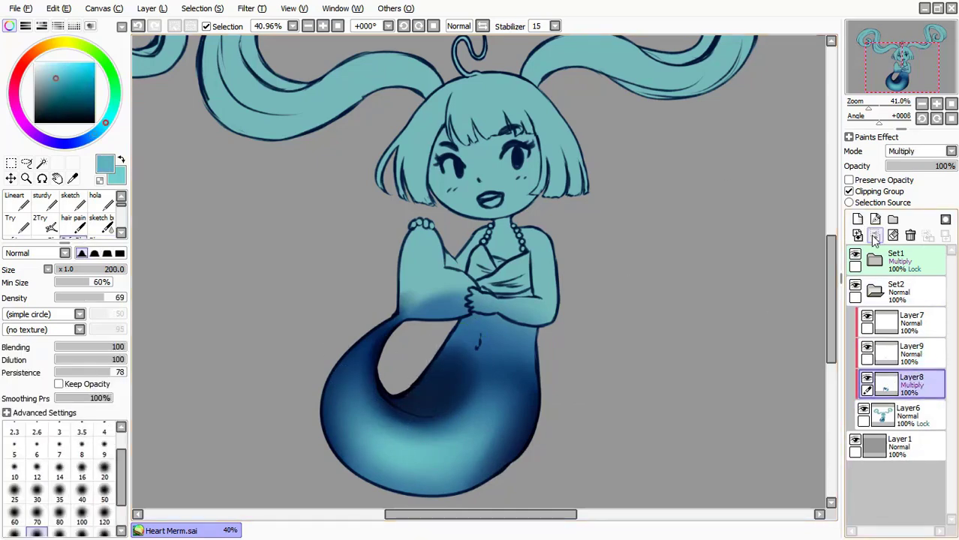
click(874, 235)
- Paint the heart-shaped tail fin held in the hands pale yellow on Layer6
key(n)
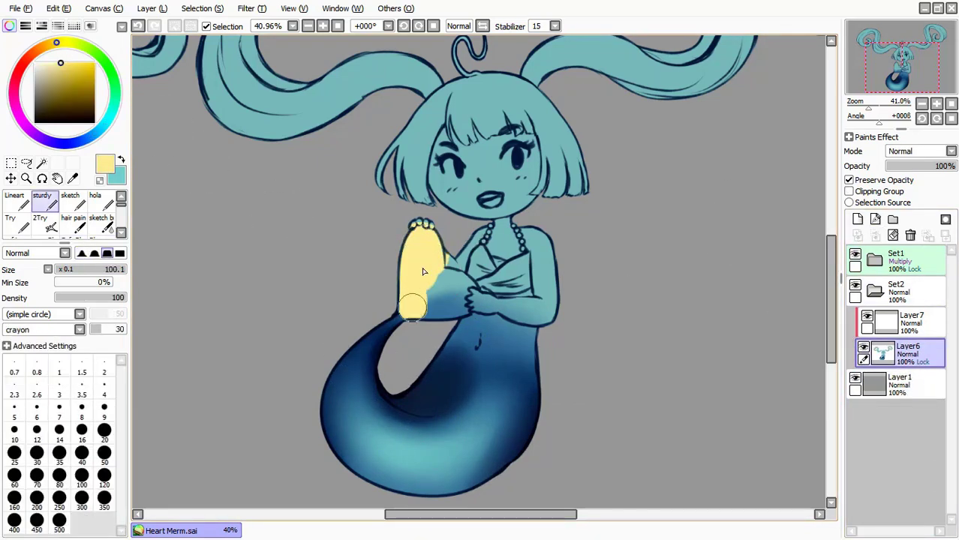
scroll(448, 296, up, 3)
- Fill the hair and ponytails pale yellow on Layer7 using an expanded Hair line art selection, and recolour the hair lines reddish brown
key(w)
click(202, 9)
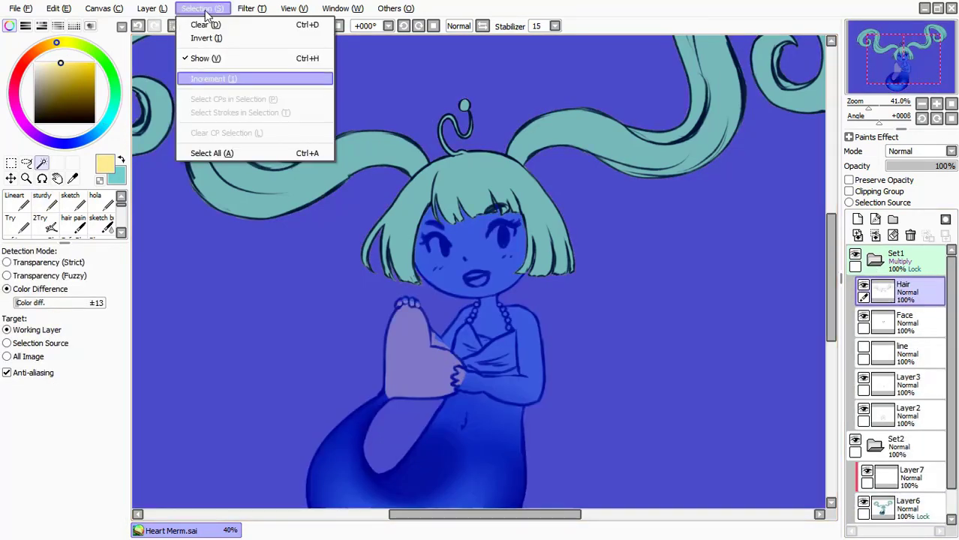
click(225, 75)
click(908, 324)
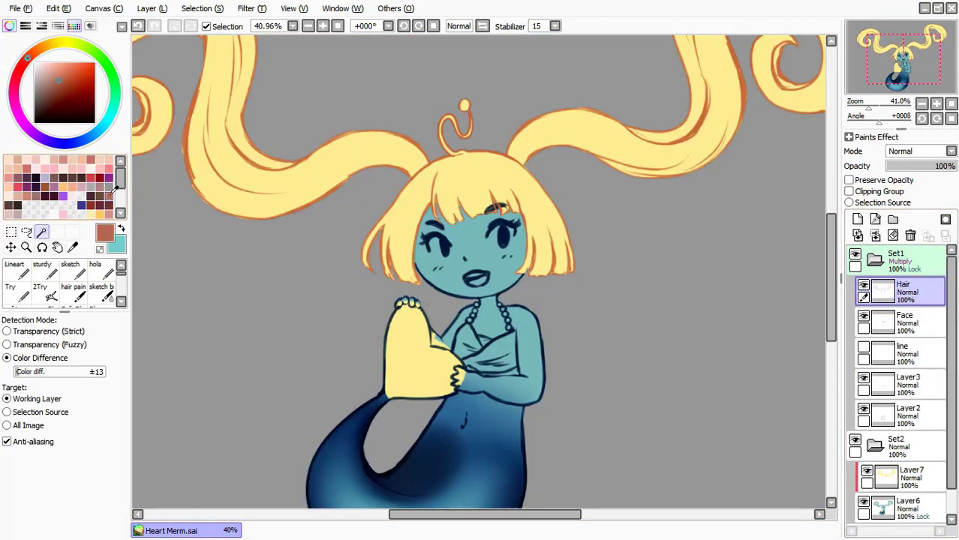
scroll(928, 459, down, 1)
key(ctrl+a)
key(ctrl+d)
- Fill the heart pale yellow on Layer7 and paint over its old yellow on Layer6 with teal
key(n)
scroll(760, 160, up, 4)
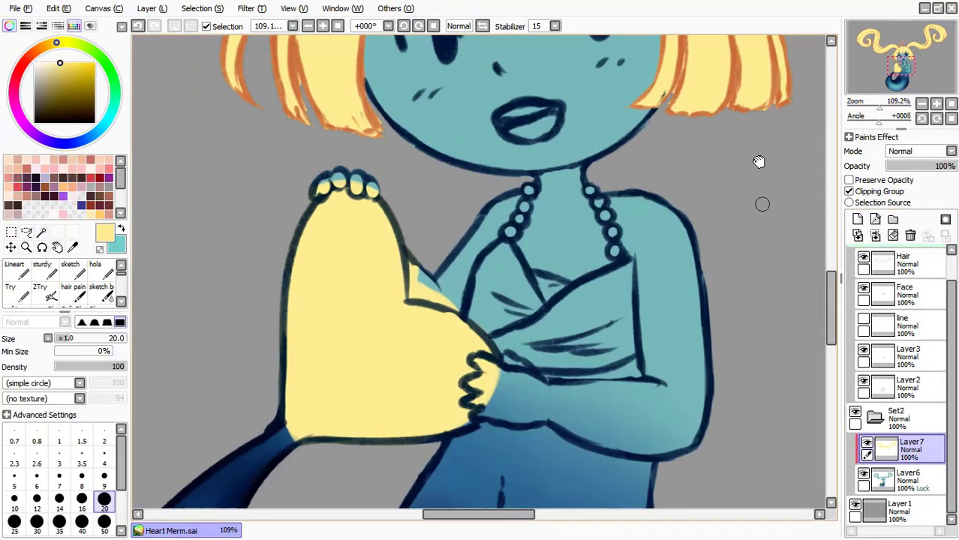
click(866, 448)
key(w)
click(372, 343)
click(904, 481)
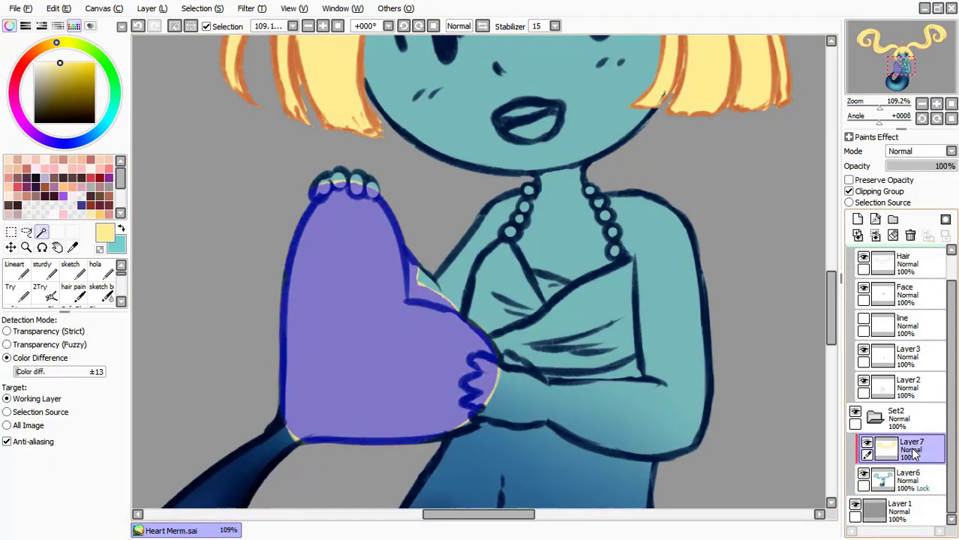
key(n)
mouse_move(285, 439)
mouse_down()
mouse_move(299, 450)
mouse_move(279, 407)
mouse_up()
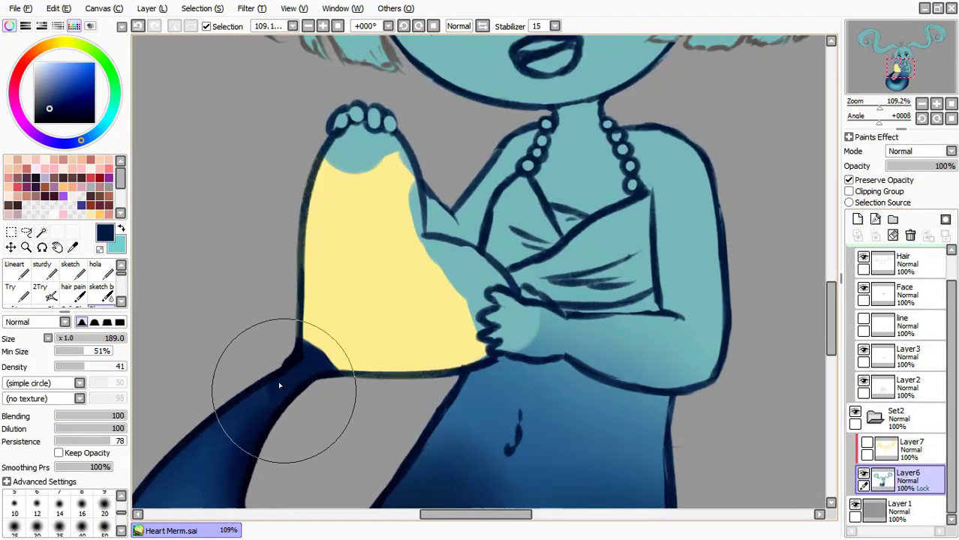
- Show Layer7, select the hands and arms from the line art, and clean the stray yellow off the fingers
click(866, 442)
drag(696, 203, 663, 225)
key(w)
click(571, 361)
click(652, 210)
click(411, 252)
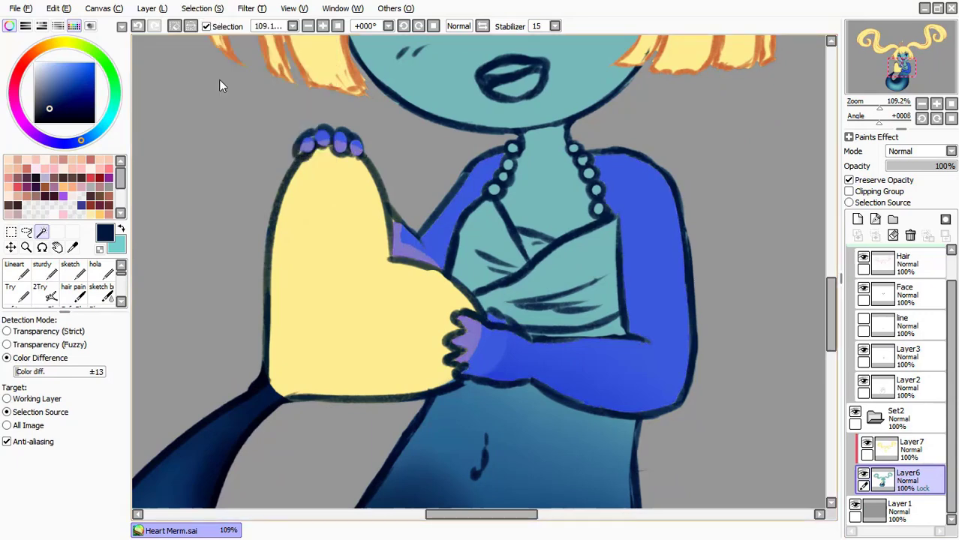
key(ctrl+d)
key(n)
scroll(741, 263, down, 5)
drag(744, 270, 742, 262)
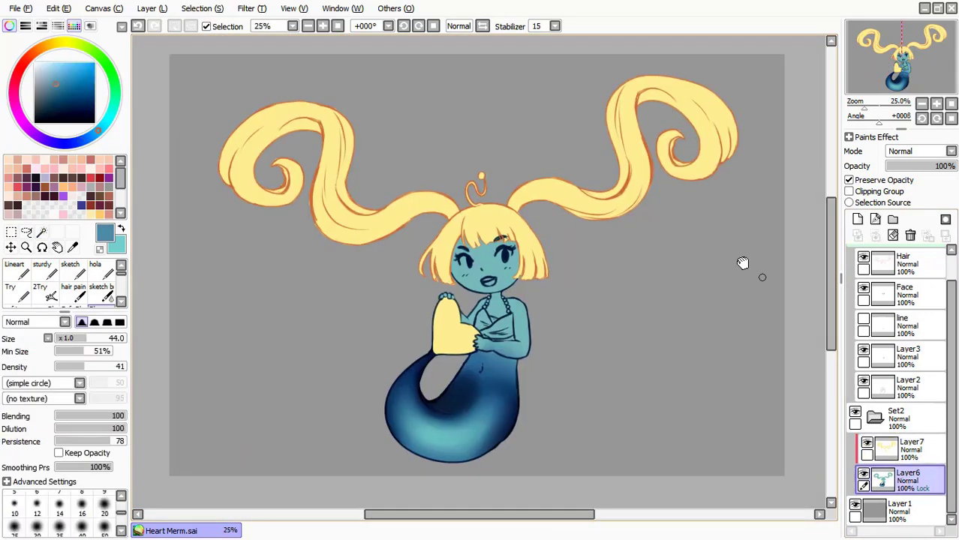
- Add a clipped Layer8 above Layer6 and paint the skin pale blue, fading it into the tail at the waist
click(857, 219)
click(849, 191)
click(46, 66)
scroll(481, 270, up, 3)
click(41, 270)
mouse_move(450, 150)
mouse_down()
mouse_move(517, 225)
mouse_move(507, 353)
mouse_move(579, 270)
mouse_up()
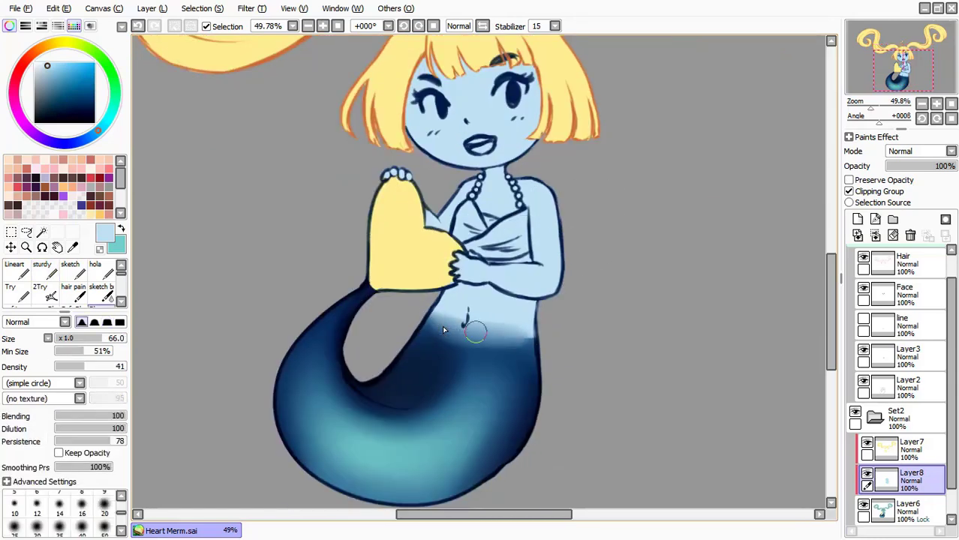
drag(442, 326, 513, 333)
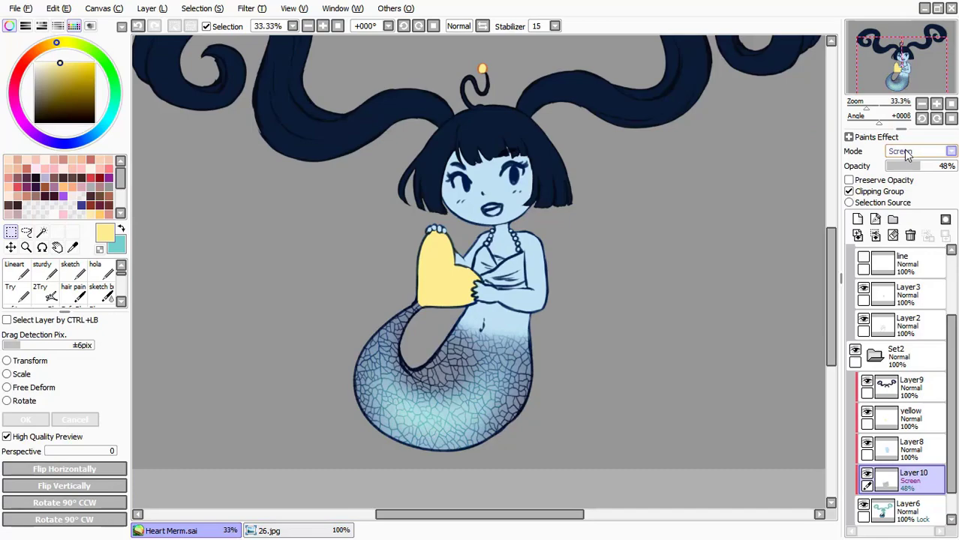
- Try the crackle texture on Layer10 in Multiply mode at 19% opacity
scroll(905, 152, up, 1)
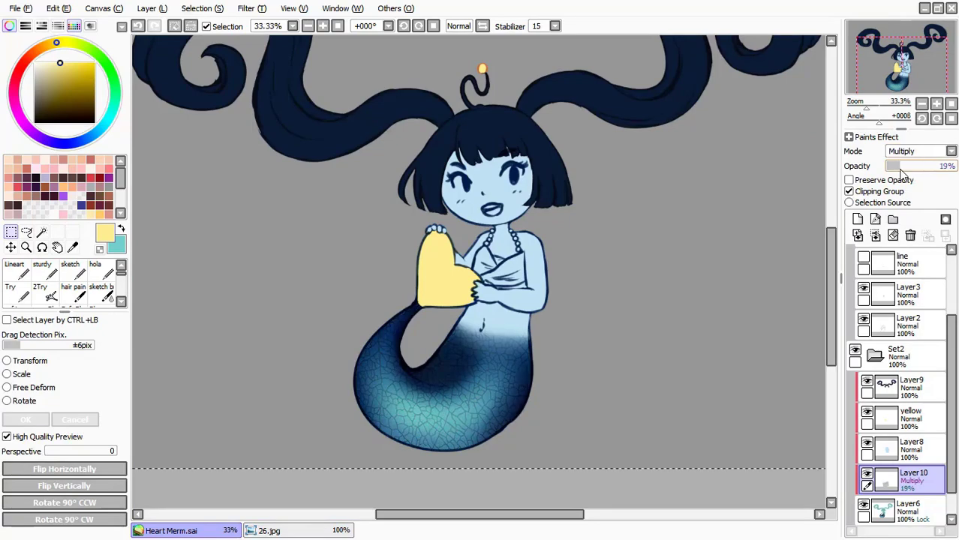
- Switch to 26.jpg, change the blend mode of its teal Layer2 over the crackle texture, and copy the result
key(ctrl+Tab)
scroll(905, 152, down, 2)
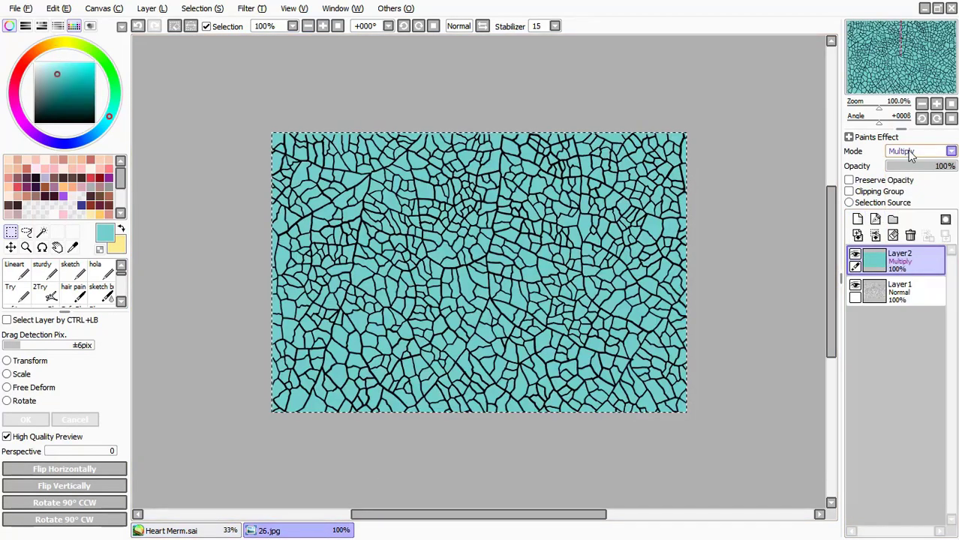
key(ctrl+c)
- Paste the teal crackle texture into Heart Merm.sai, transform it to cover the tail, and set it to Multiply
key(ctrl+Tab)
key(ctrl+v)
key(ctrl+t)
drag(486, 436, 520, 495)
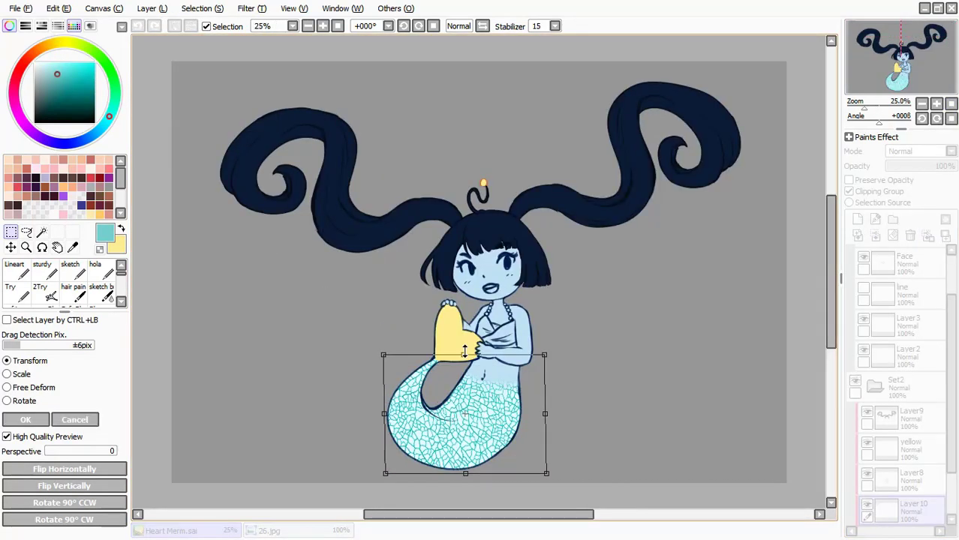
key(Return)
scroll(465, 338, up, 1)
key(b)
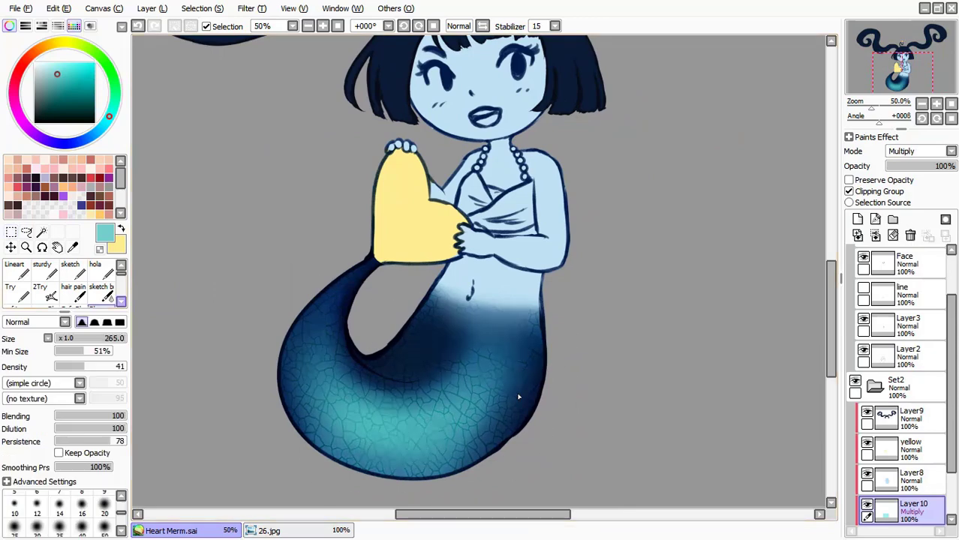
- Try a different blend mode for the tail's crackle texture on Layer10
scroll(64, 285, down, 1)
click(919, 151)
click(897, 214)
drag(648, 233, 636, 227)
key(ctrl+z)
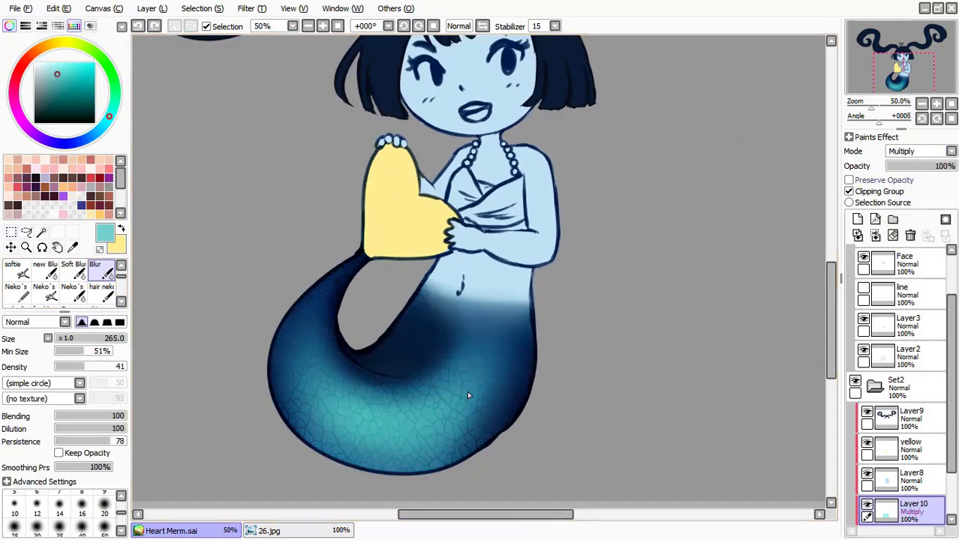
- Rename the tail texture layer as To Blur
scroll(900, 451, down, 2)
double_click(911, 442)
text(To Blur)
key(Return)
click(912, 357)
- Switch to PaintTool SAI 2, blur the tail texture on the To Blur layer, and save the drawing as Heart Merm.psd
scroll(911, 357, up, 2)
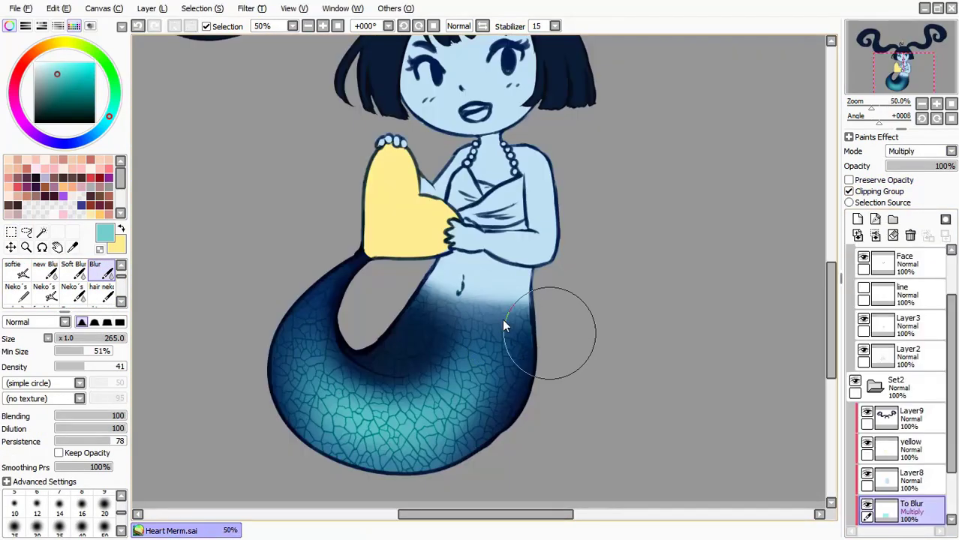
scroll(557, 317, down, 2)
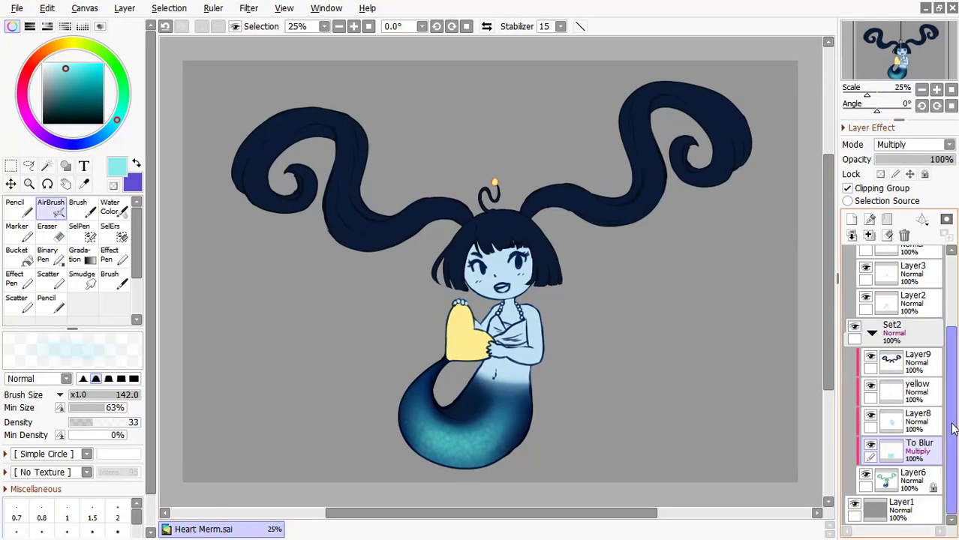
scroll(911, 144, up, 1)
scroll(912, 144, down, 1)
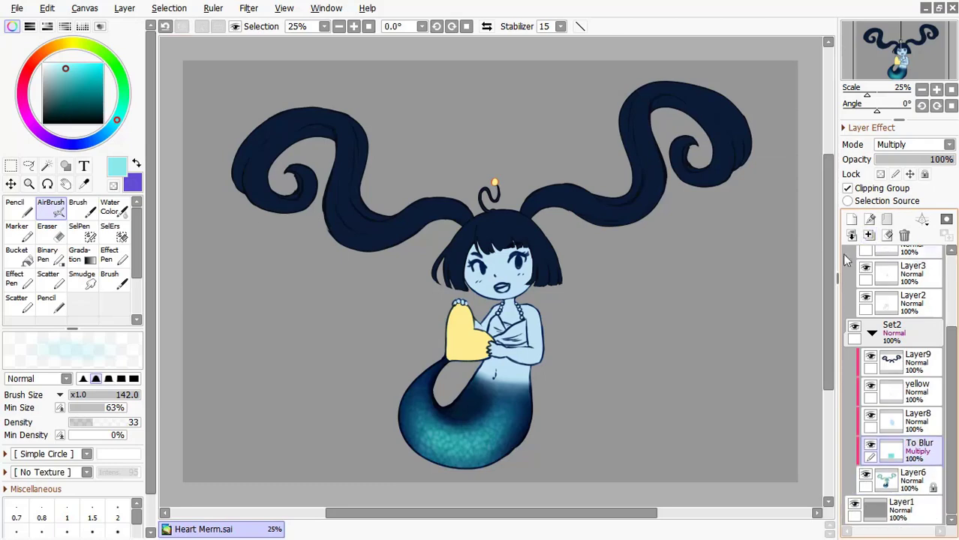
key(ctrl+s)
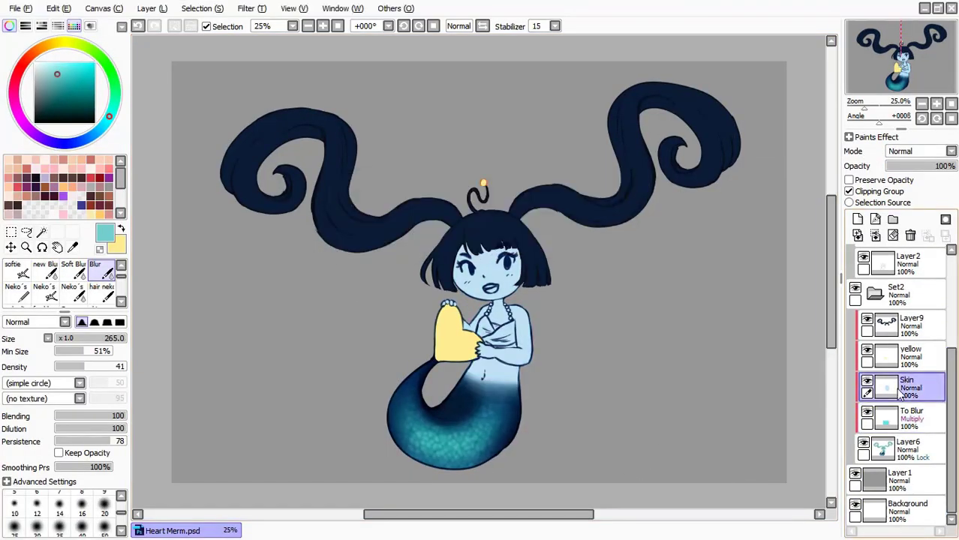
- Move the yellow layer above Layer9 and softly paint the curled tips of both ponytails pale yellow
click(911, 357)
click(23, 270)
drag(911, 357, 911, 324)
mouse_move(248, 150)
mouse_down()
mouse_move(225, 214)
mouse_move(255, 172)
mouse_up()
mouse_move(705, 128)
mouse_down()
mouse_move(734, 176)
mouse_move(663, 75)
mouse_up()
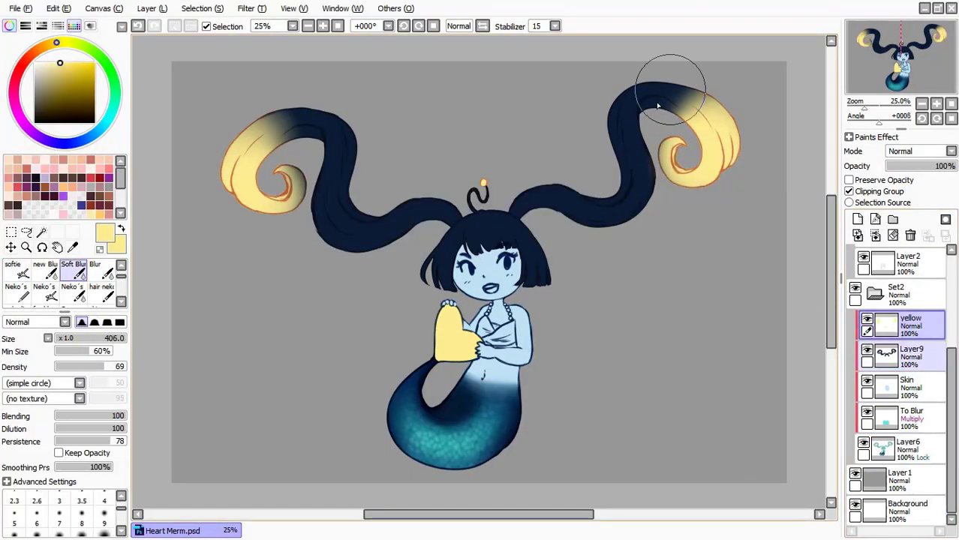
- Fade the lower ends of the bob into pale yellow on the yellow layer with a soft brush
click(848, 180)
drag(450, 270, 510, 277)
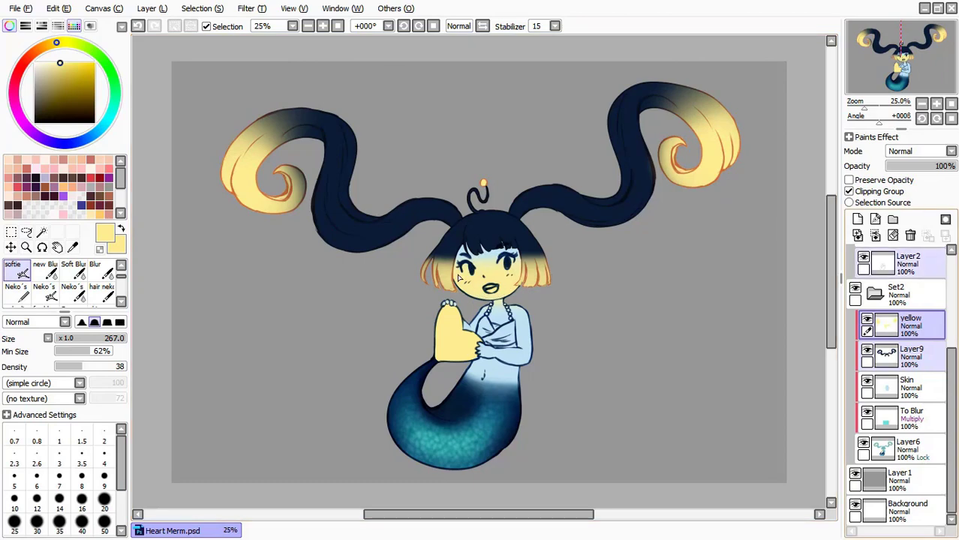
click(849, 180)
drag(427, 270, 540, 270)
click(95, 270)
drag(83, 367, 73, 368)
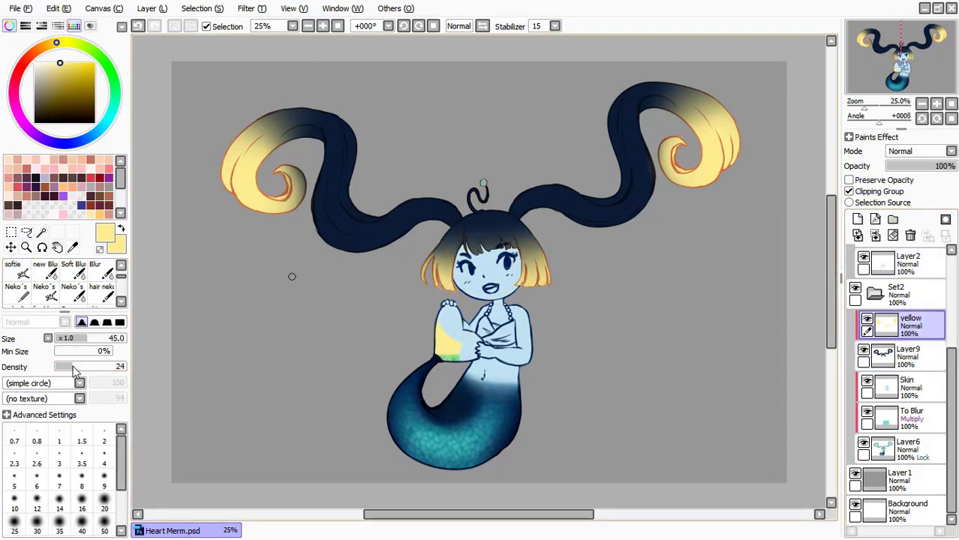
drag(427, 255, 548, 277)
- Select the face area from the line art and remove the spilled yellow from it on the yellow layer
click(41, 232)
click(911, 356)
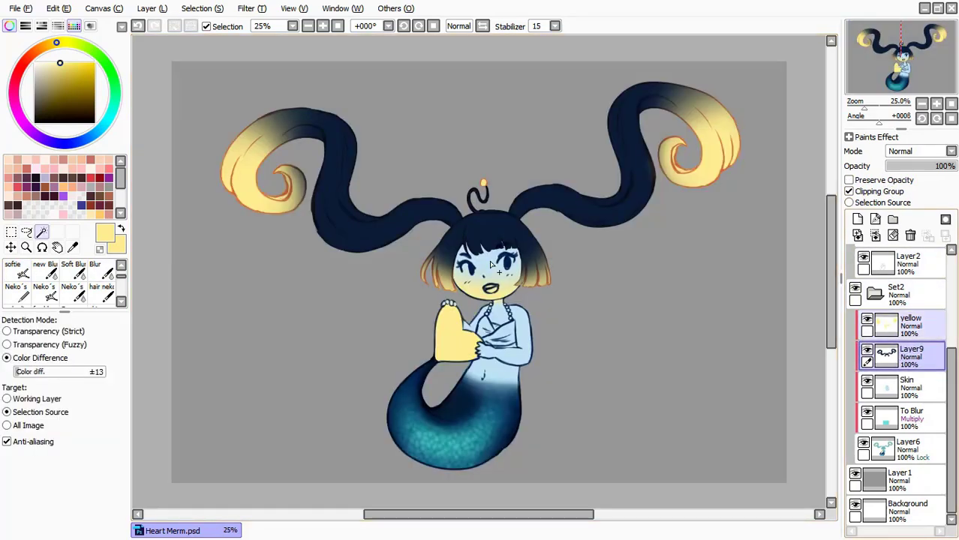
click(491, 264)
click(911, 325)
- Recolour the Layer1 background to a dark greyish purple
drag(889, 110, 878, 111)
click(901, 323)
click(42, 99)
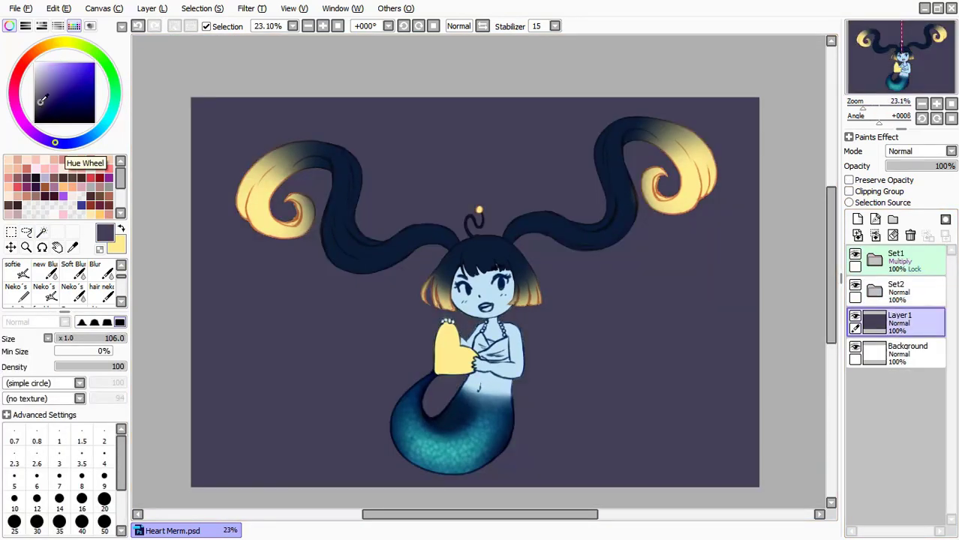
- Clean the leftover yellow smudges off the face on the yellow layer and show the Face layer in Set1
scroll(481, 293, up, 6)
click(873, 291)
click(911, 322)
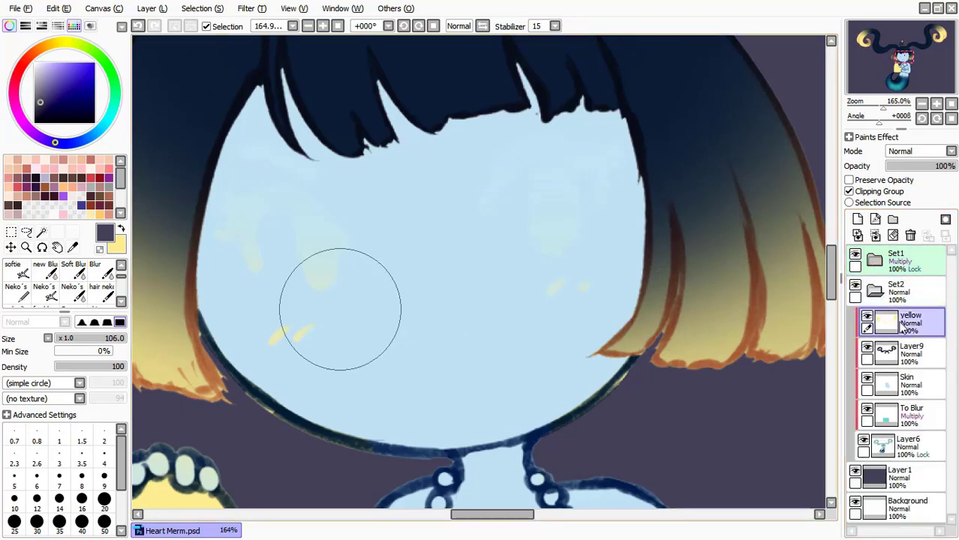
click(874, 260)
click(864, 317)
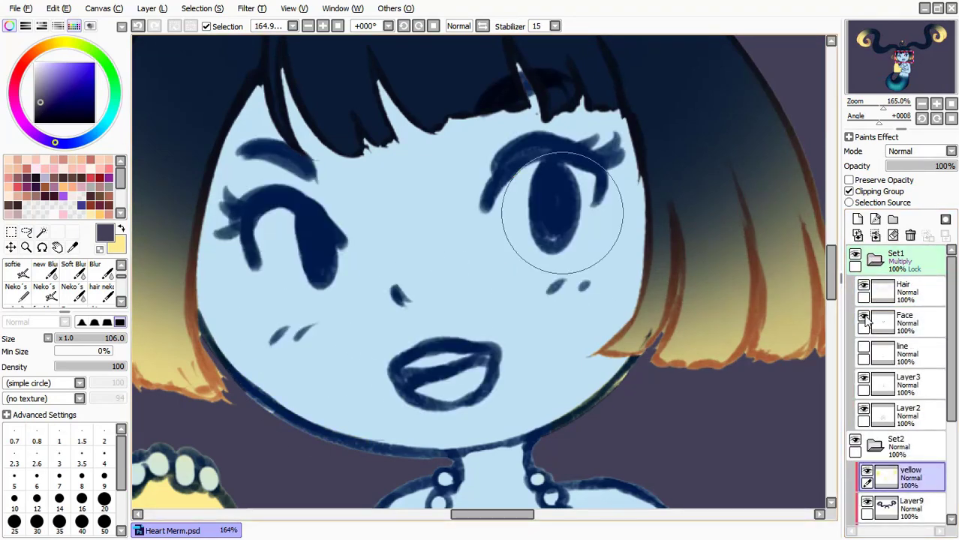
- On the Face layer, shift the left-hand eye's pupil slightly toward the outer corner of the eye
click(904, 321)
key(ctrl+t)
drag(321, 246, 311, 253)
key(Return)
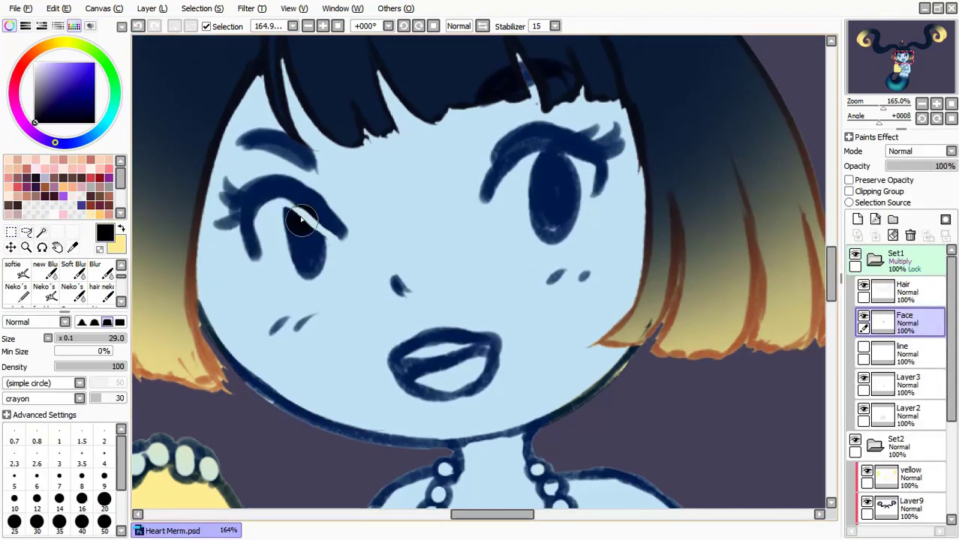
- Paint both pupils solid black on the Face layer and blur their edges
drag(304, 217, 300, 259)
drag(551, 162, 540, 225)
click(94, 269)
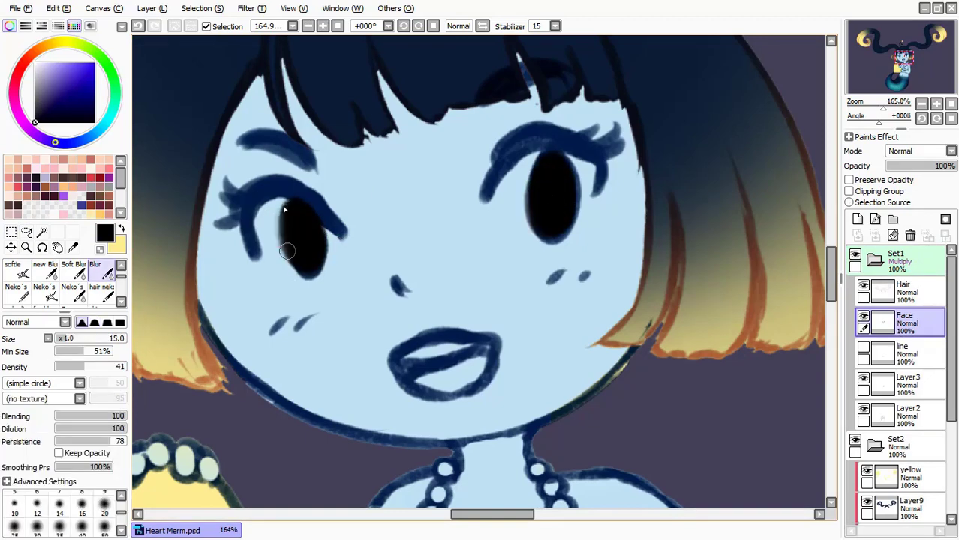
drag(284, 257, 315, 248)
scroll(480, 270, down, 3)
scroll(480, 270, up, 3)
- Touch up the eyelashes in dark navy and add pale yellow dots at the lash tips of both eyes
click(52, 104)
drag(495, 151, 529, 141)
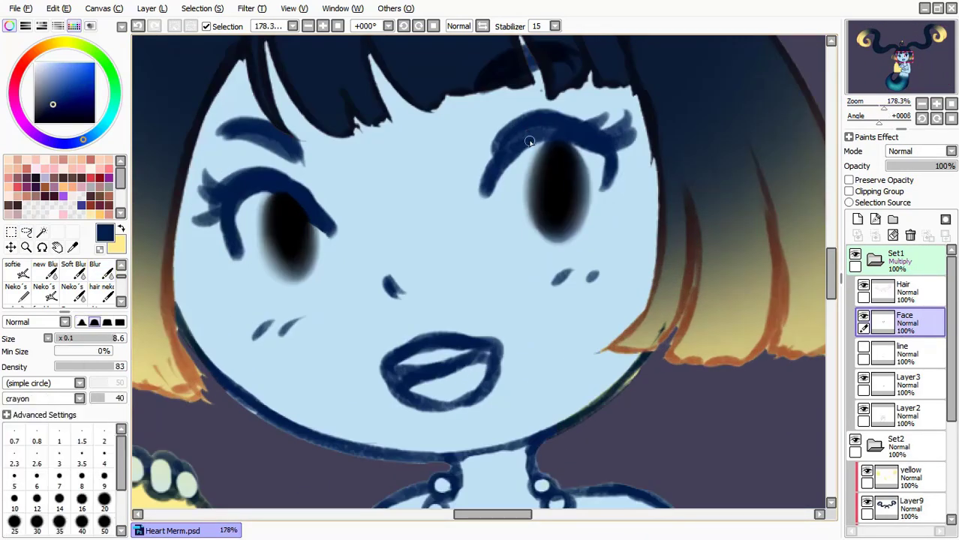
alt+click(161, 379)
scroll(480, 270, down, 3)
scroll(480, 270, up, 3)
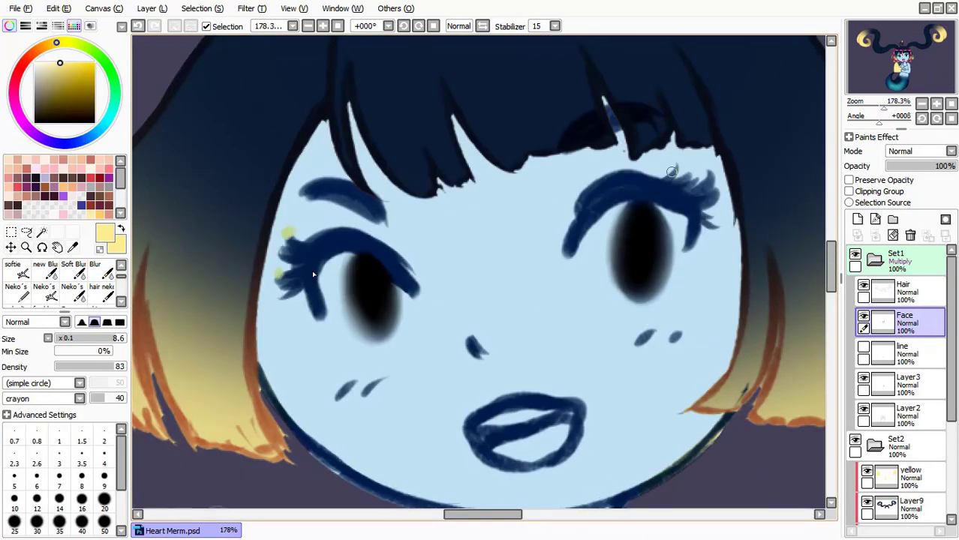
click(671, 171)
click(710, 178)
- Glaze the upper eyelids with soft yellow and recolour the irises from dark red to lighter red, preserving the Face layer's opacity
click(16, 271)
mouse_move(285, 236)
mouse_down()
mouse_move(409, 279)
mouse_move(375, 319)
mouse_up()
click(19, 70)
click(73, 72)
drag(634, 259, 644, 284)
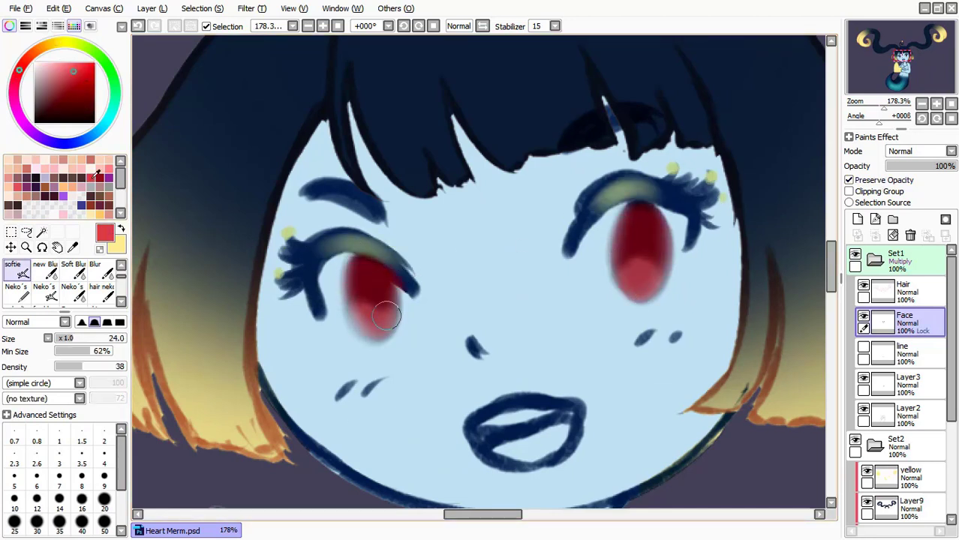
- Paint dark red centres and small light red dots inside both irises
mouse_move(651, 252)
mouse_down()
mouse_move(629, 266)
mouse_move(641, 270)
mouse_up()
click(95, 172)
key(x)
scroll(507, 360, down, 2)
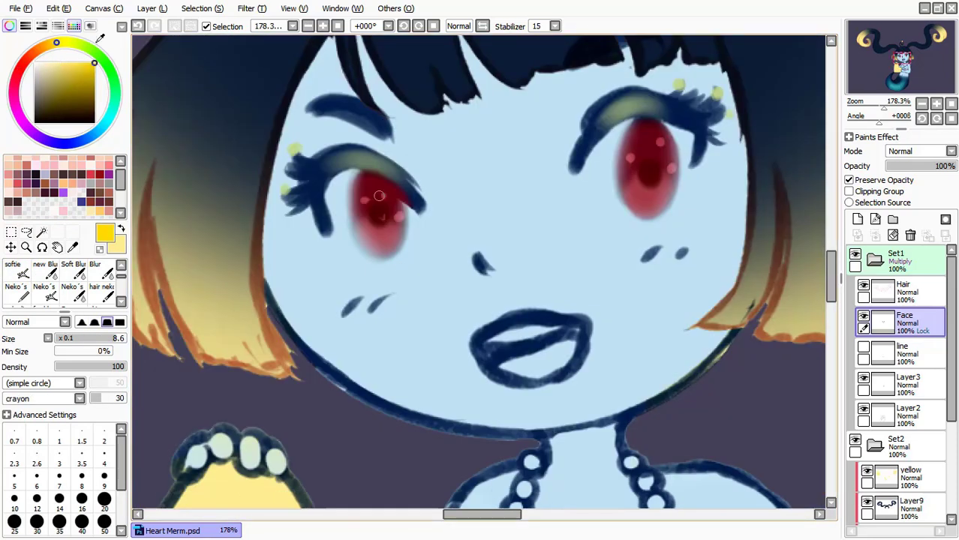
- Add a new layer above Set1 and paint yellow and white highlights on both eyes
click(857, 219)
click(622, 140)
drag(901, 292, 900, 251)
click(352, 185)
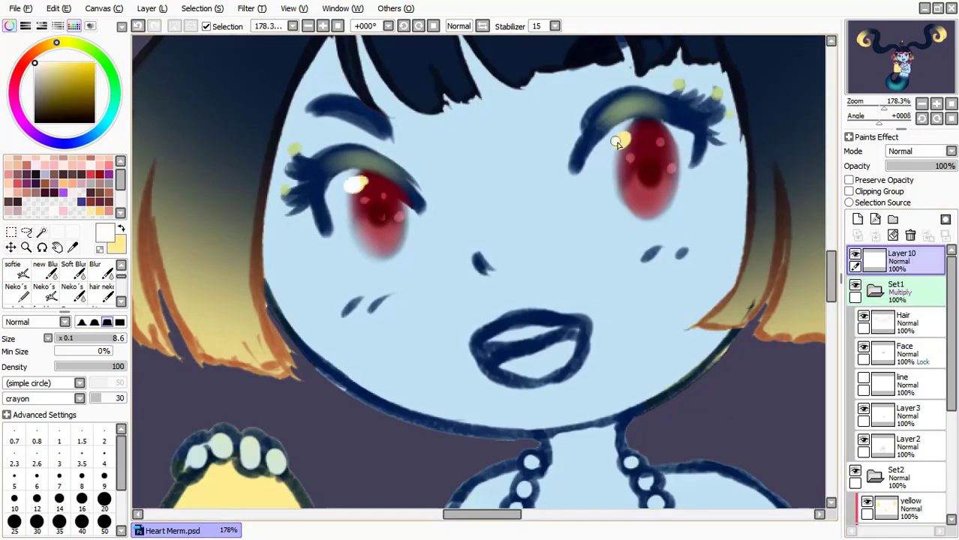
- On the yellow layer, softly fill the whites of both eyes with pale yellow and add a faint yellow glow to the cheek
scroll(900, 375, down, 5)
click(908, 353)
click(848, 191)
click(16, 272)
drag(353, 195, 405, 225)
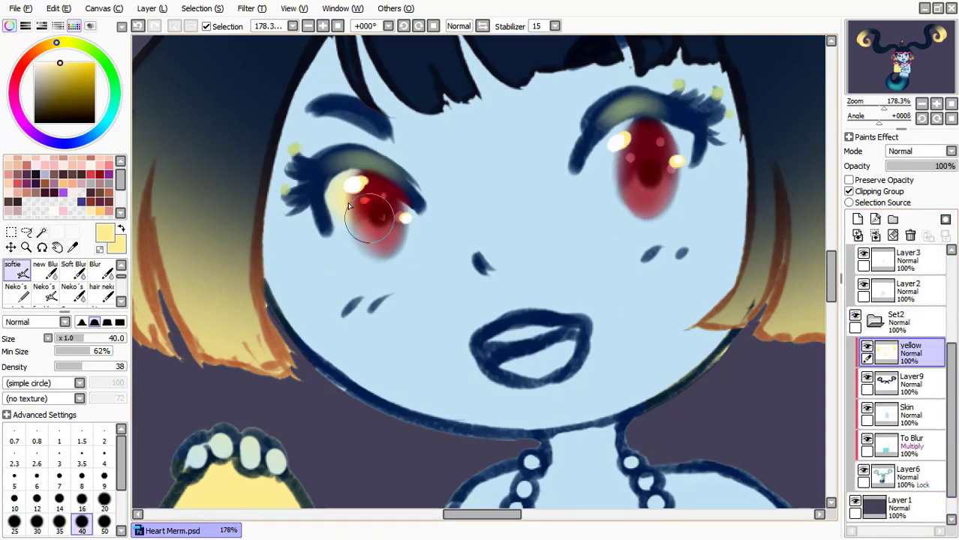
drag(615, 143, 675, 173)
scroll(530, 199, down, 5)
drag(529, 198, 524, 193)
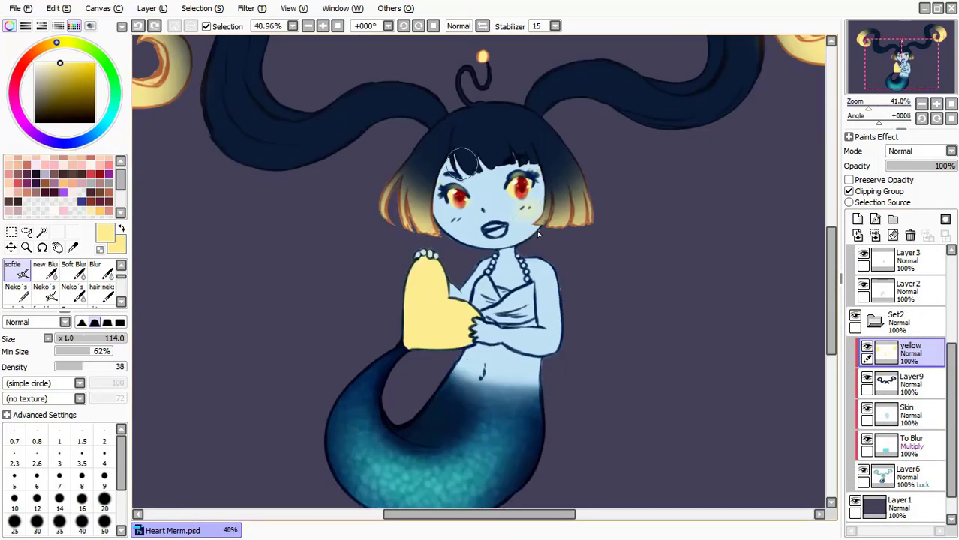
- Pick a light purple and create a new layer above Skin, grouped with it in a new folder Set3
click(908, 412)
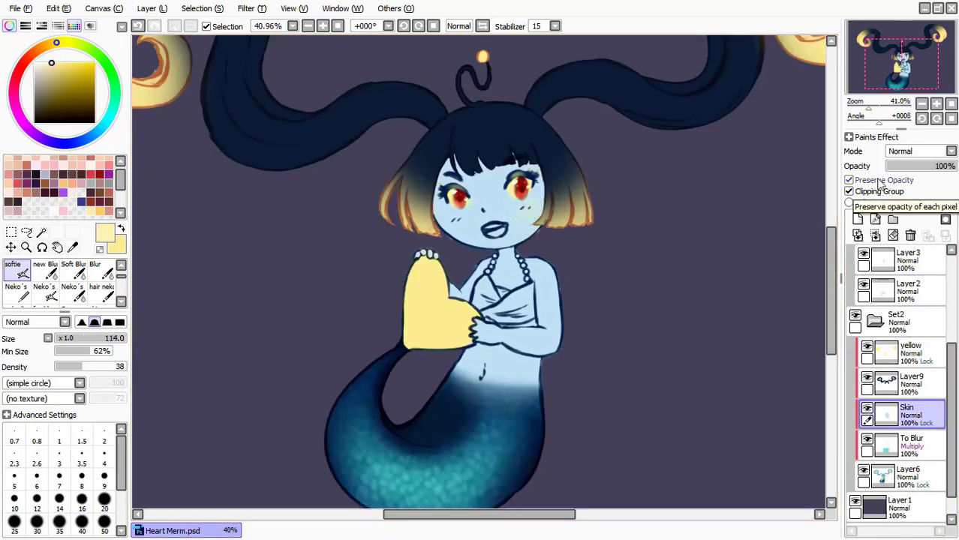
scroll(800, 250, down, 1)
click(91, 137)
scroll(525, 300, up, 2)
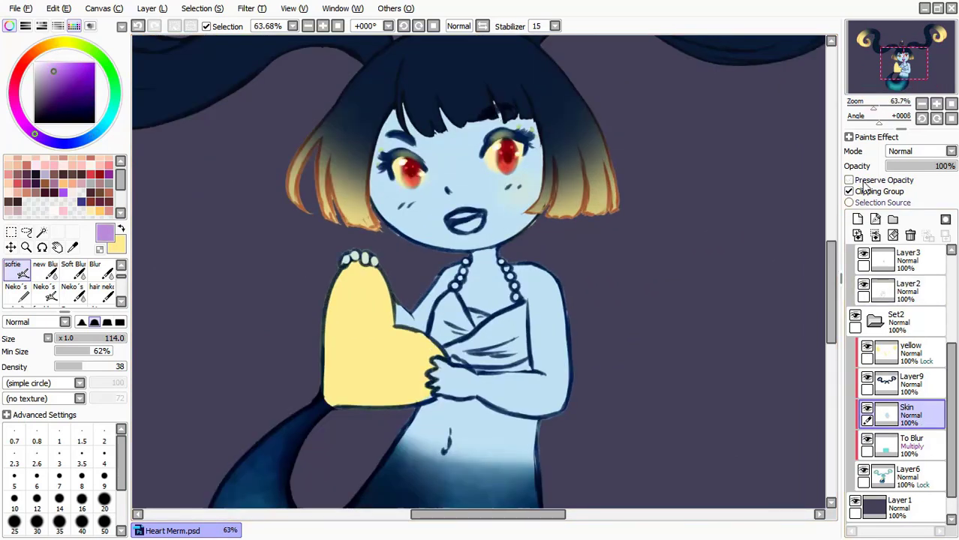
click(857, 219)
click(892, 218)
- Paint soft purple shadows on the face, neck, torso and arms, and set the shadow layer to Multiply
scroll(450, 360, up, 1)
mouse_move(491, 371)
mouse_down()
mouse_move(442, 366)
mouse_move(433, 345)
mouse_up()
key(ctrl+z)
scroll(423, 362, down, 2)
key([)
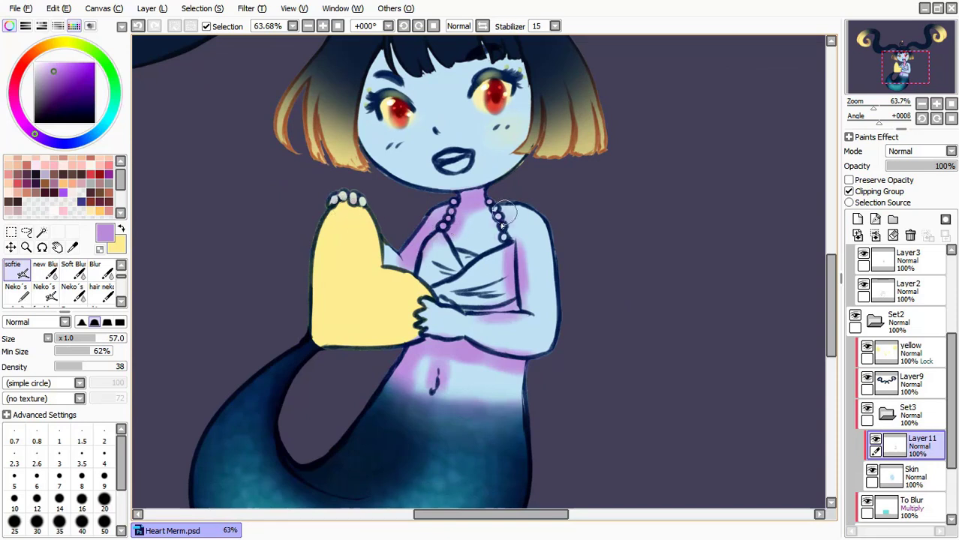
scroll(365, 76, up, 3)
click(920, 151)
click(908, 163)
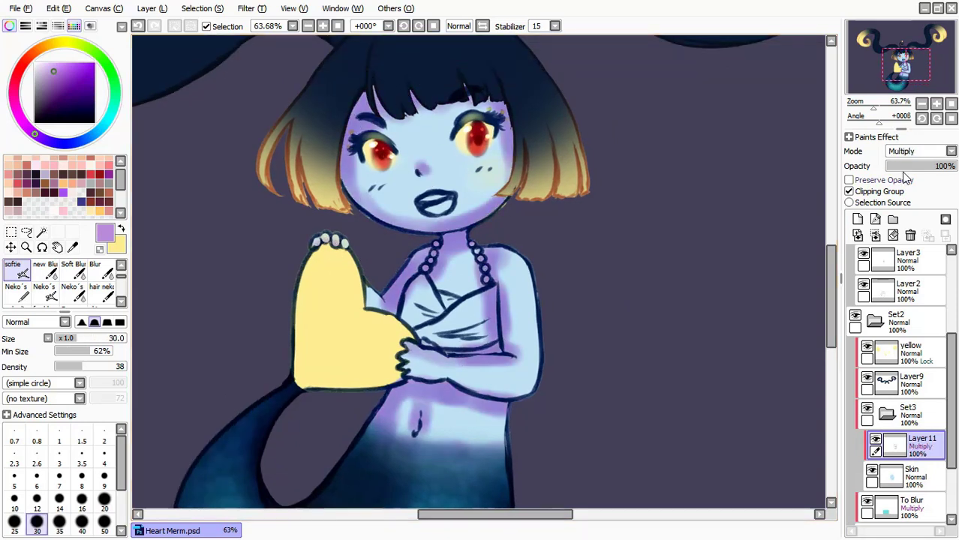
- Blur the edges of the purple shadows and merge them into the Skin layer
click(95, 264)
drag(510, 273, 404, 412)
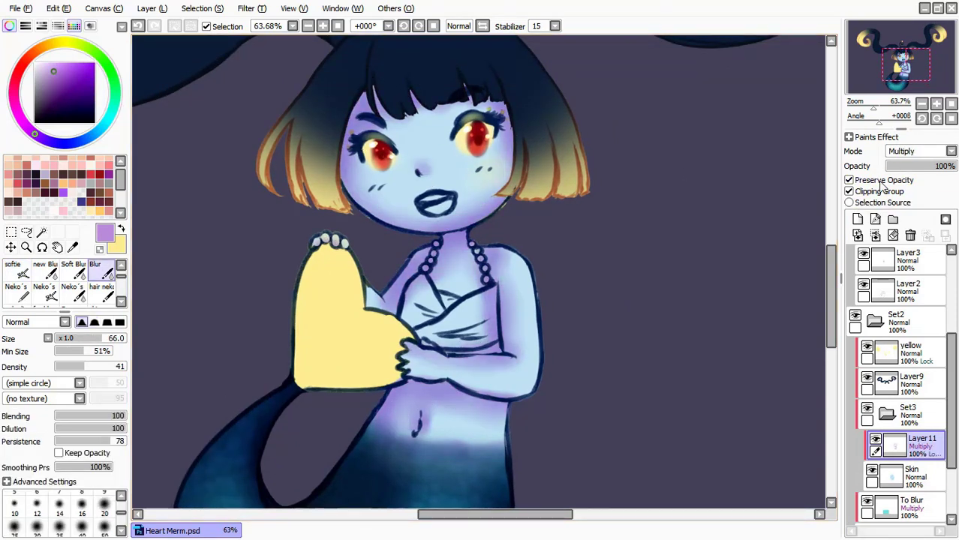
key(ctrl+e)
- Rework the skin shading on the belly, arm and face with sampled light blue and purple, blending the transitions
alt+click(431, 405)
key(b)
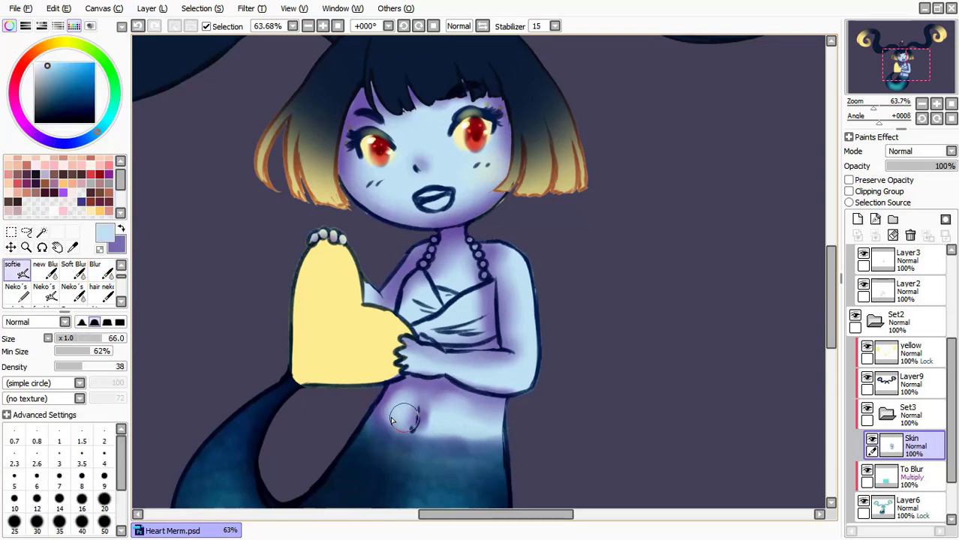
key(b)
mouse_move(391, 420)
mouse_down()
mouse_move(499, 421)
mouse_move(438, 360)
mouse_move(521, 259)
mouse_up()
key(b)
alt+click(518, 277)
key(b)
scroll(450, 300, up, 1)
drag(353, 195, 370, 150)
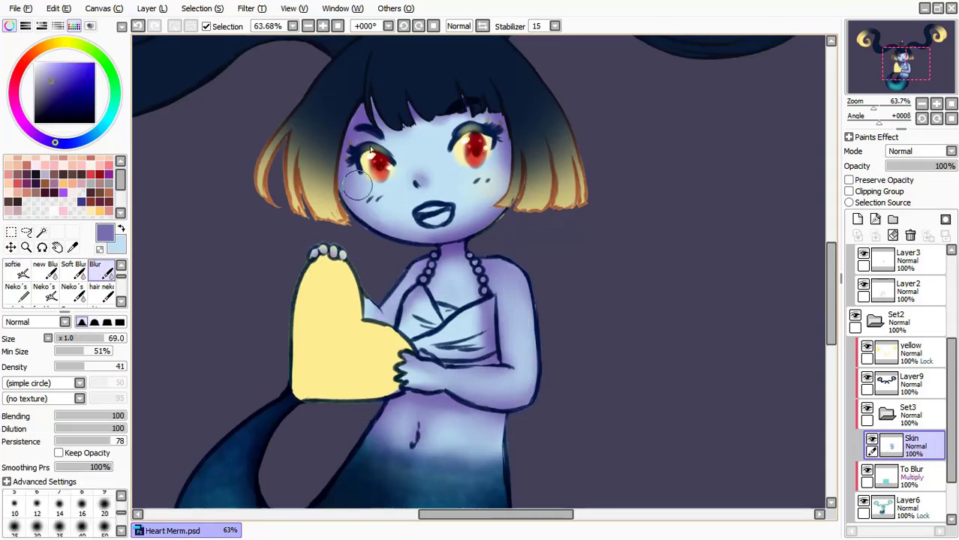
- Deepen the shadows around the neck, arm and navel with slate blue and blur them, preserving the Skin layer's opacity
click(90, 136)
click(53, 78)
key(b)
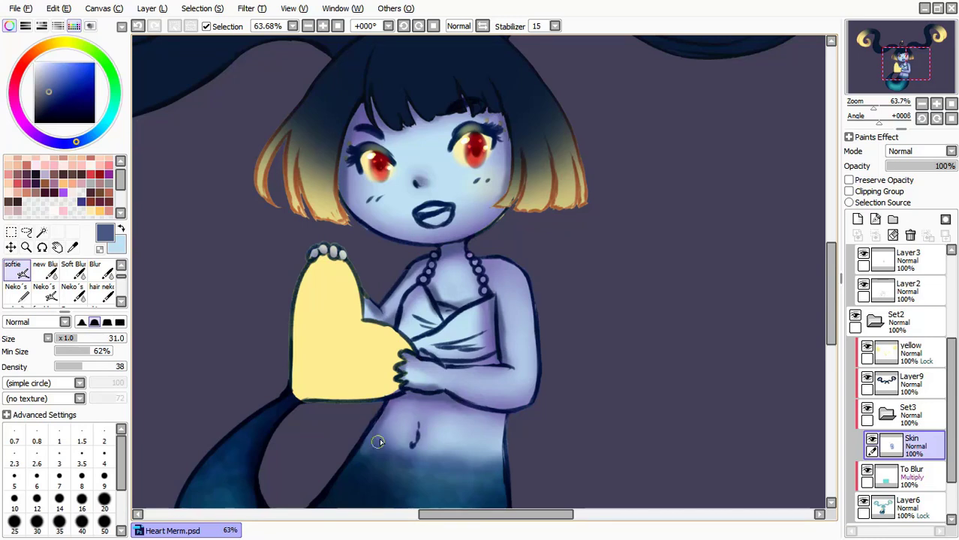
key(b)
key(e)
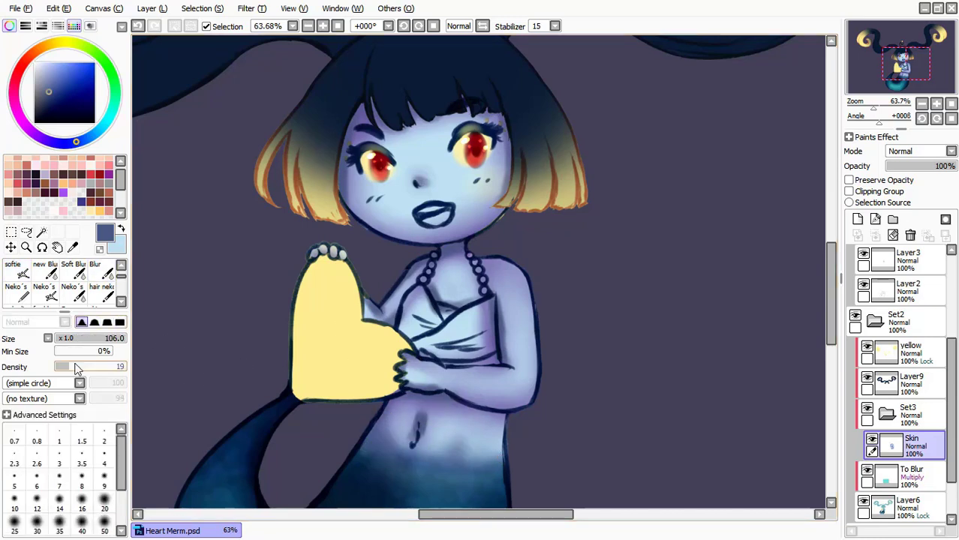
key(b)
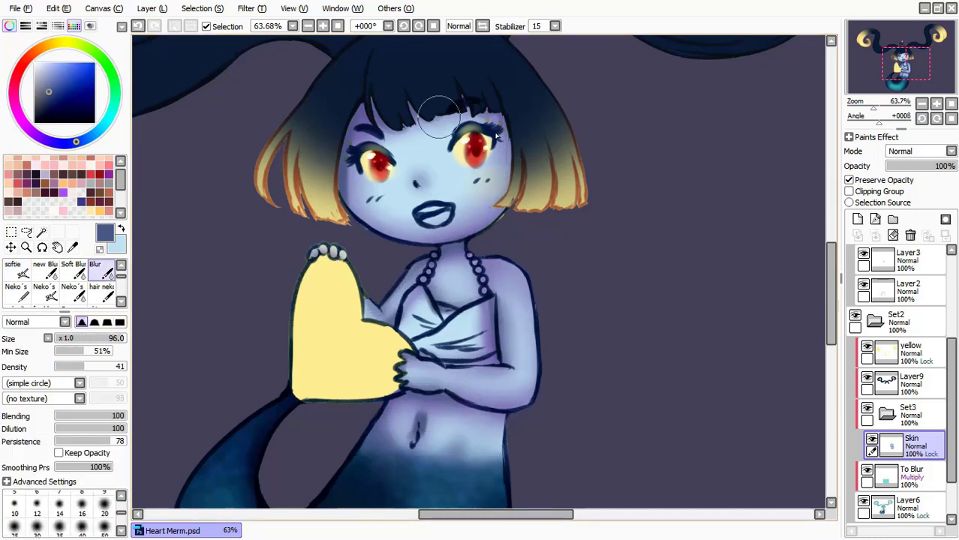
- Overlay a copy of the Skin layer in Shade mode at 18% opacity and merge it back into Skin
scroll(919, 151, down, 2)
drag(941, 166, 899, 166)
drag(872, 107, 876, 114)
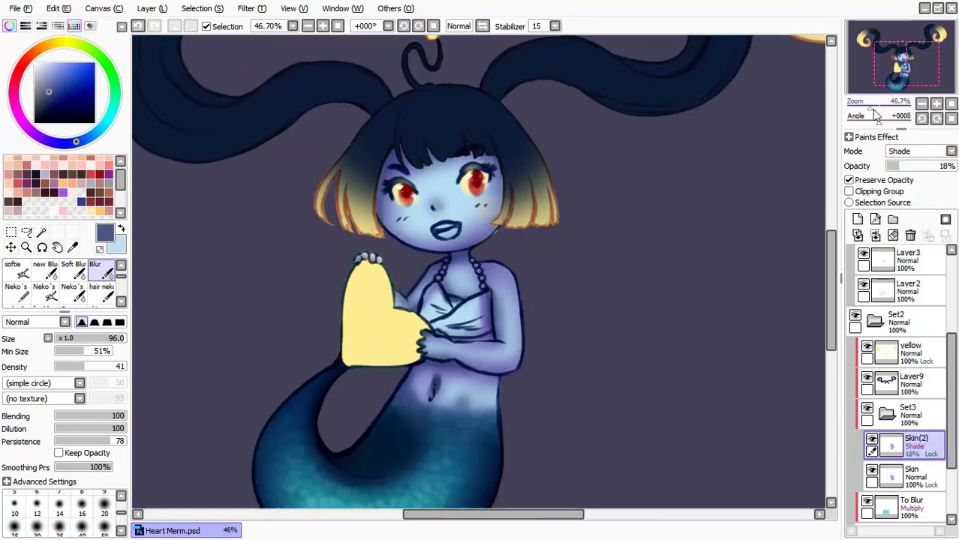
scroll(876, 114, down, 2)
key(ctrl+e)
- Lighten the skin around the navel with a sampled light blue and blur it
alt+click(430, 402)
scroll(429, 401, up, 3)
key(bracketleft)
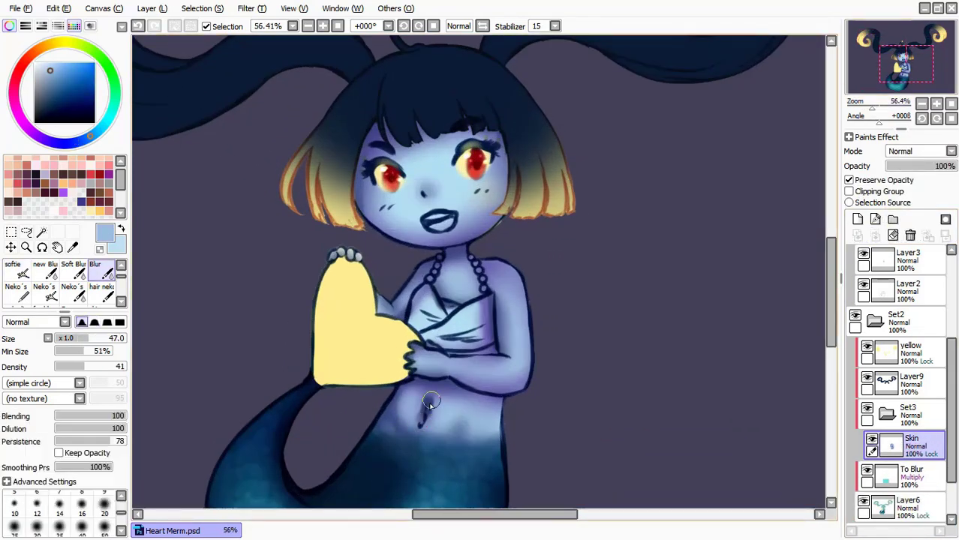
key(n)
key(b)
key(bracketleft)
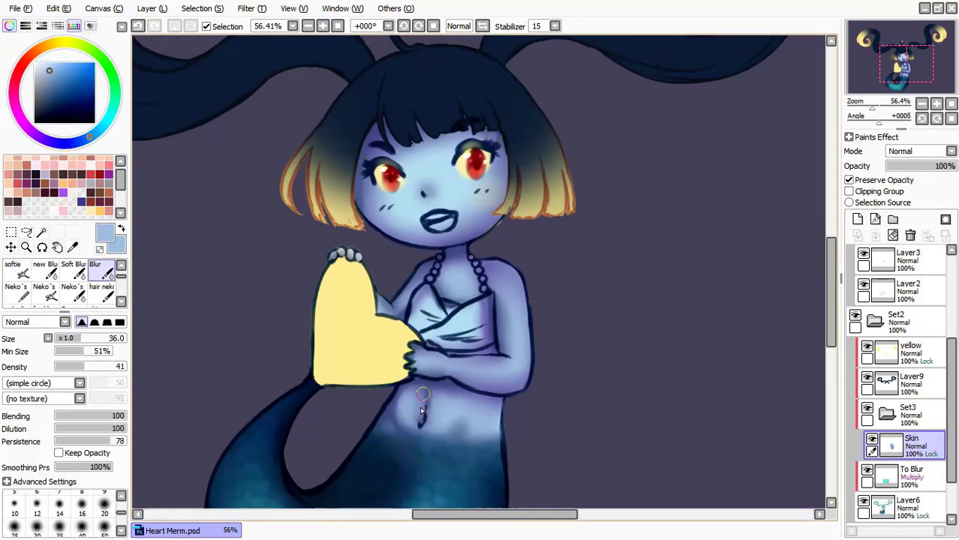
- Shade the side of the belly with a sampled dark blue and blend it with light blue
key(n)
alt+click(465, 424)
key(b)
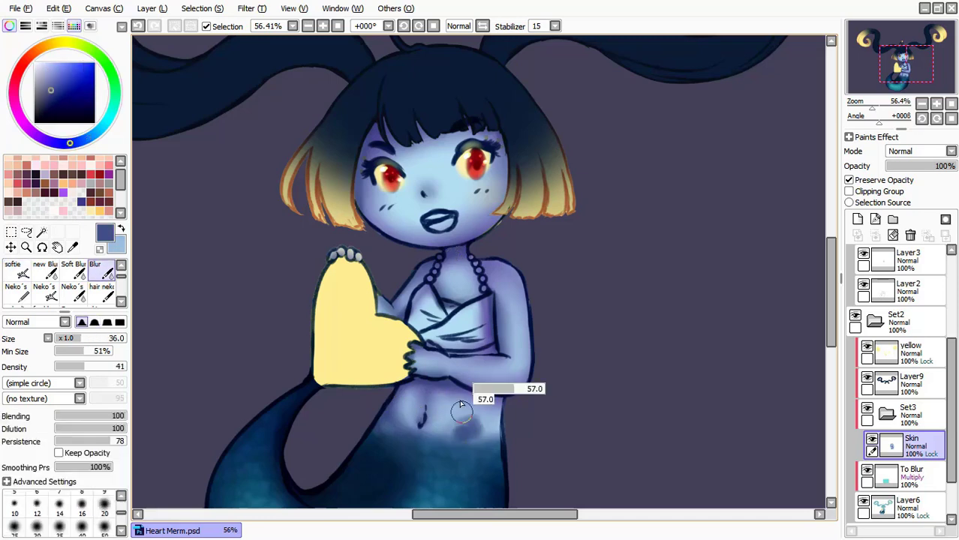
key(x)
key(n)
key(x)
key(b)
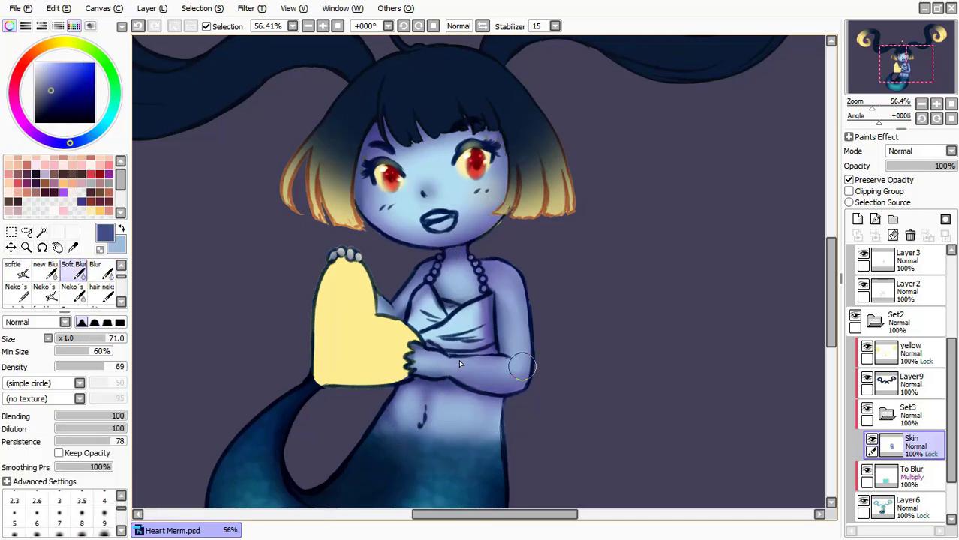
- Soften the arm shading and glaze the face with muted blue tones, blending them into the skin
key(x)
key(n)
key(x)
drag(400, 147, 394, 161)
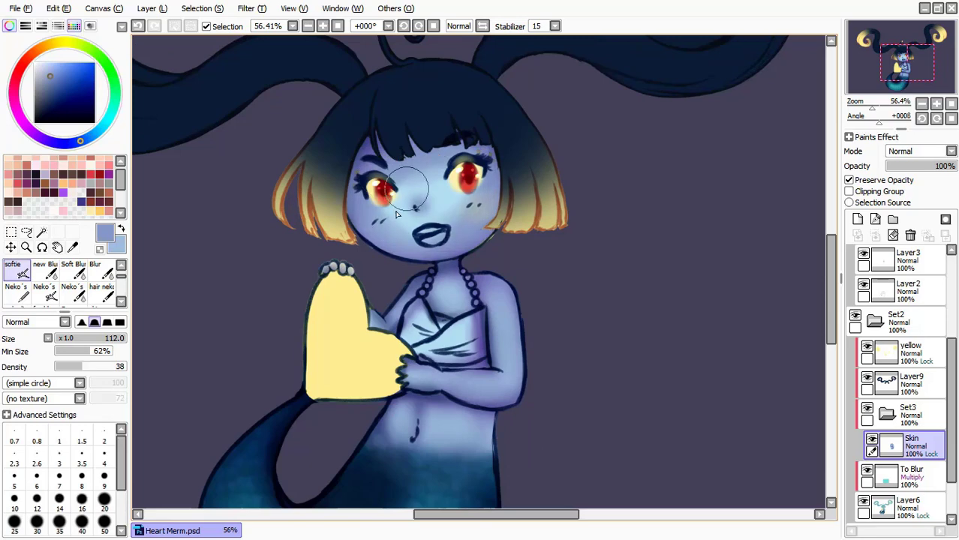
key(x)
key(x)
key(x)
key(b)
- On the yellow layer, erase the faint yellow glow from the cheek and repaint the lash-tip dots pale yellow
click(866, 350)
click(867, 350)
click(910, 353)
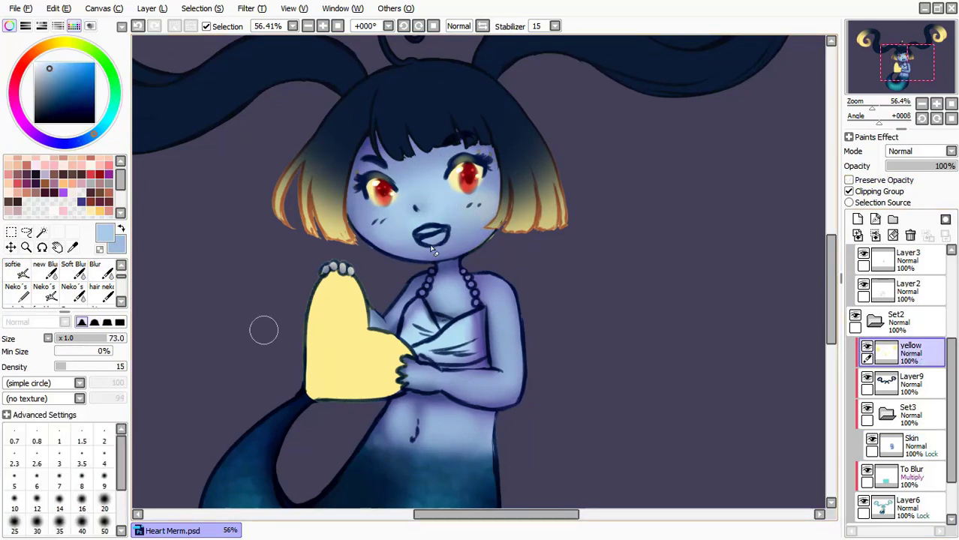
key(v)
alt+click(315, 347)
scroll(371, 240, up, 5)
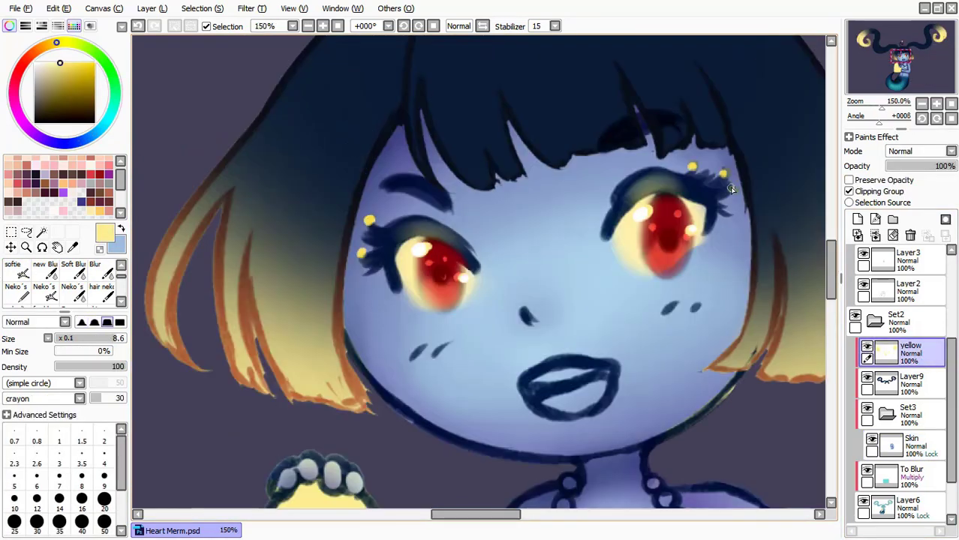
- Add a new layer above Skin and blend soft pale yellow blushes onto both cheeks
scroll(729, 186, down, 5)
key(ctrl+shift+n)
key(n)
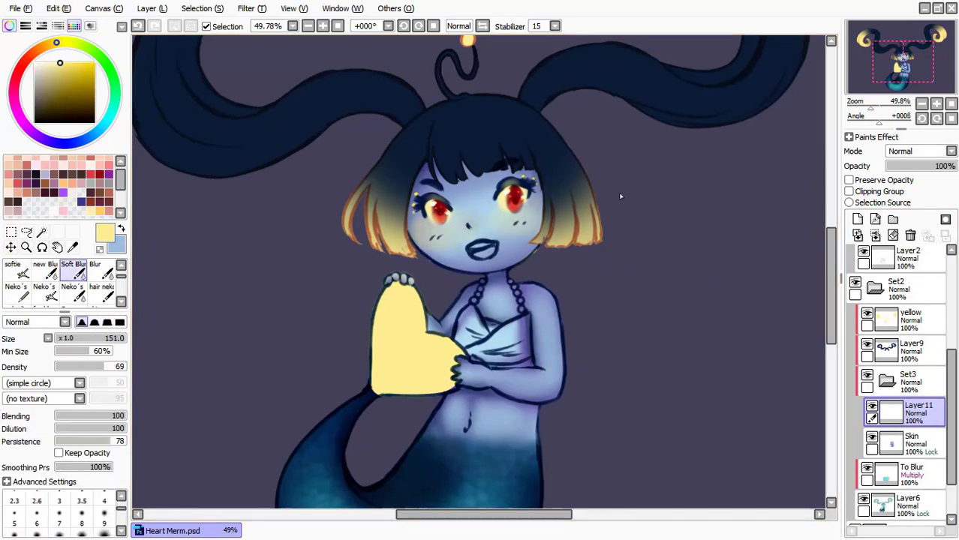
- Fill the lips and mouth with orange on Layer11
scroll(619, 196, up, 7)
key(v)
drag(420, 330, 482, 307)
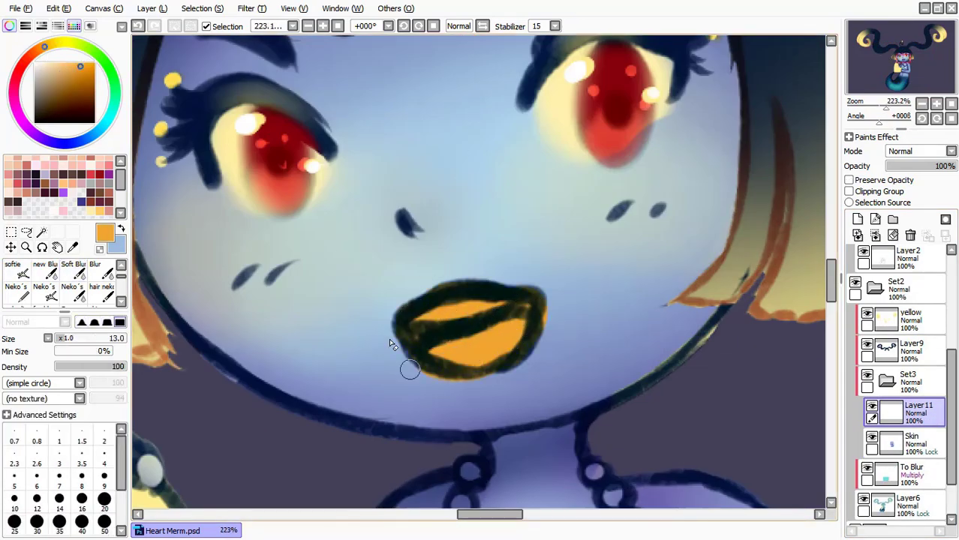
- Add a new layer at the top of Set2 with opacity preserved, and clear the selection made beside the lips
key(ctrl+shift+n)
drag(577, 330, 559, 359)
click(890, 183)
key(ctrl+d)
- Paint the upper opening of the mouth pale yellow on the yellow layer, using the colour sampled from the eye
click(901, 366)
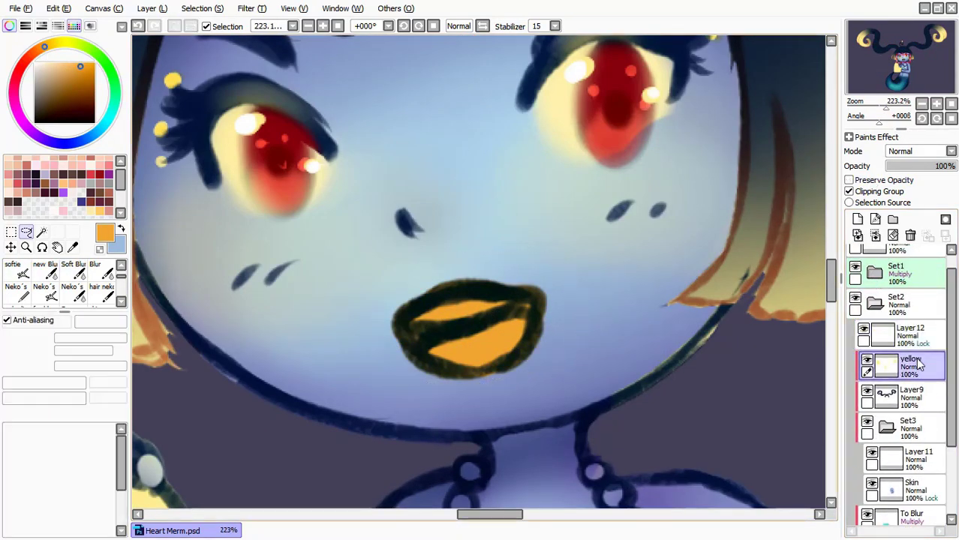
key(n)
alt+click(578, 75)
drag(420, 322, 500, 298)
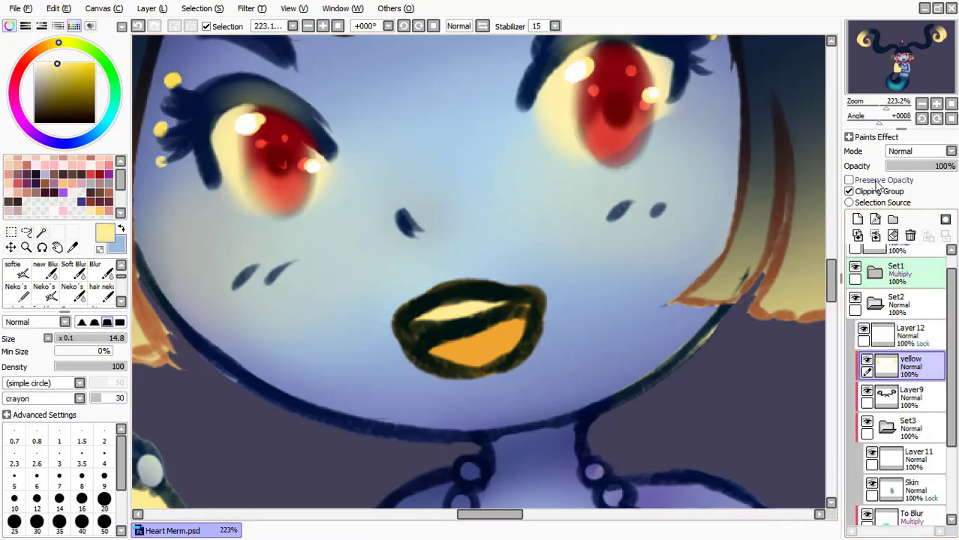
alt+click(468, 345)
click(17, 270)
click(849, 180)
scroll(952, 401, down, 1)
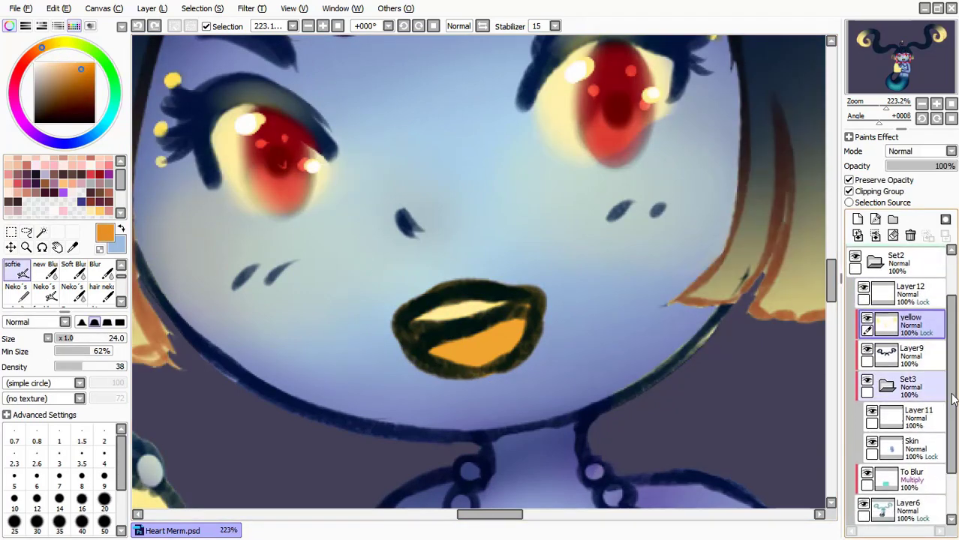
key(ctrl+z)
key(ctrl+z)
- Shade the lower mouth opening on Layer11 with a darker orange, blend it, and return to the yellow layer
alt+click(557, 122)
scroll(926, 405, down, 1)
click(927, 405)
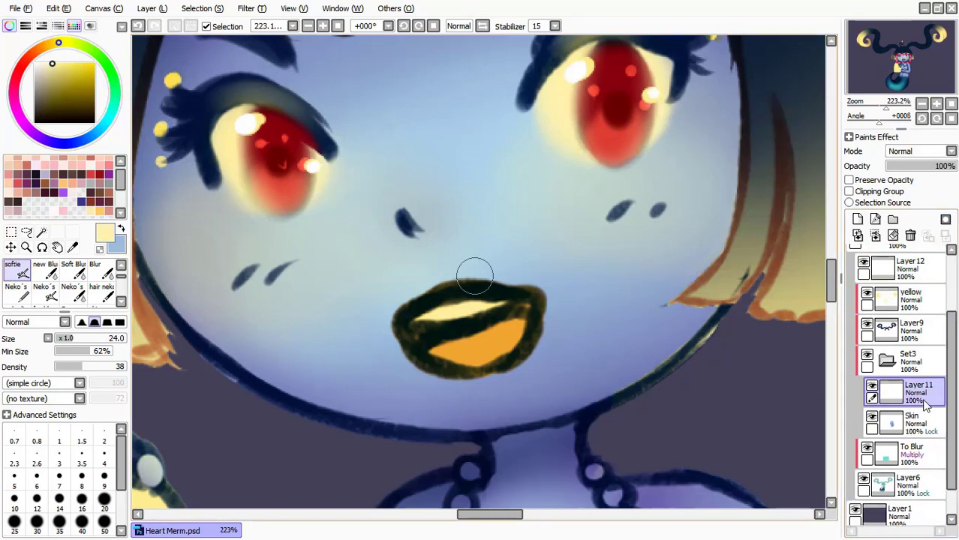
click(79, 66)
key(b)
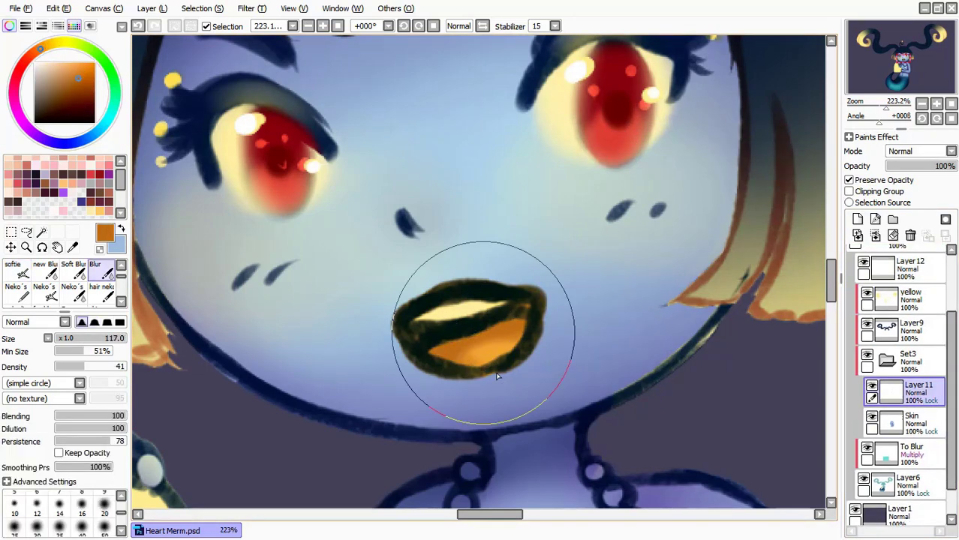
click(910, 297)
scroll(488, 270, down, 10)
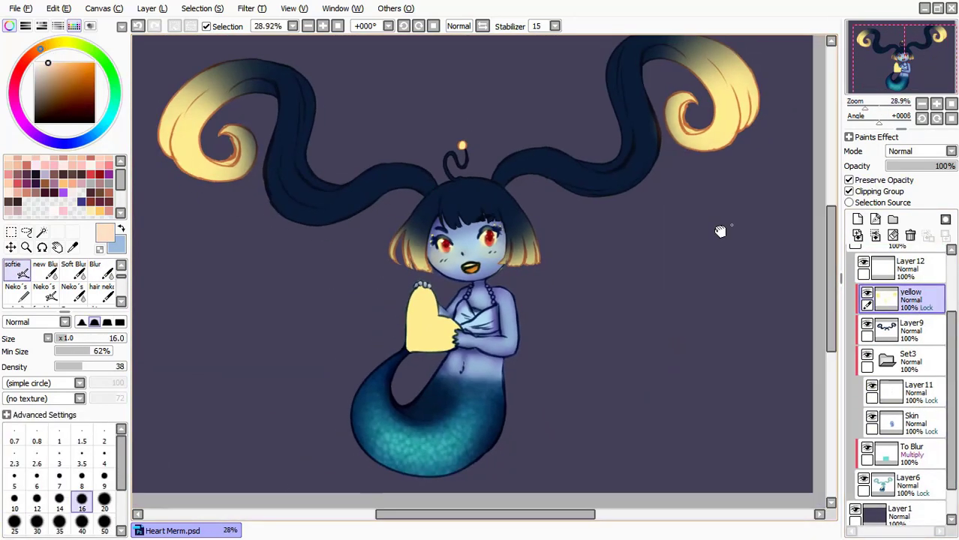
- Recolour the cheek marks orange on the Face layer and move that layer to the top of Set2
ctrl+click(488, 255)
scroll(634, 229, up, 6)
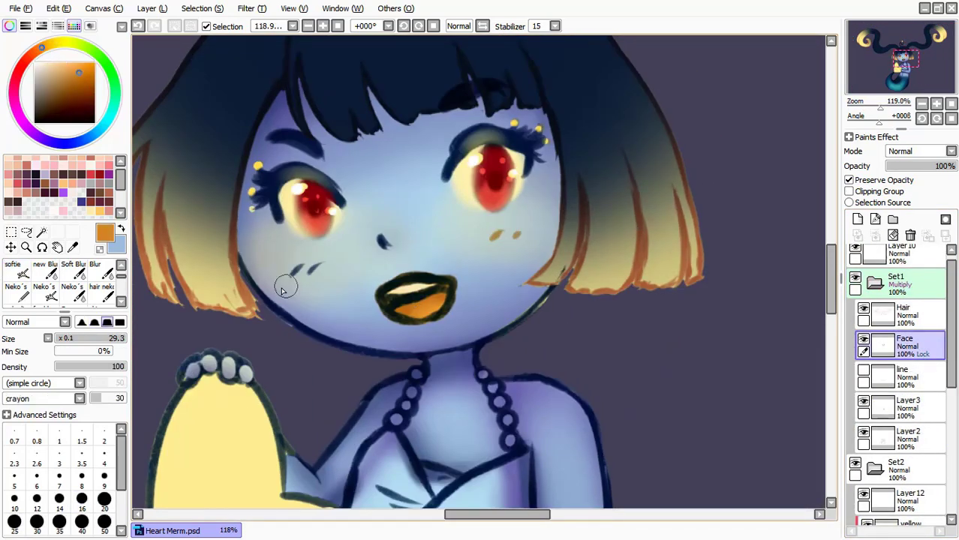
drag(900, 345, 900, 468)
- Tint the facial lines navy on the Face layer and recolour the lip outline brown, sampling the colours from the hair
alt+click(342, 144)
click(13, 270)
drag(697, 161, 702, 199)
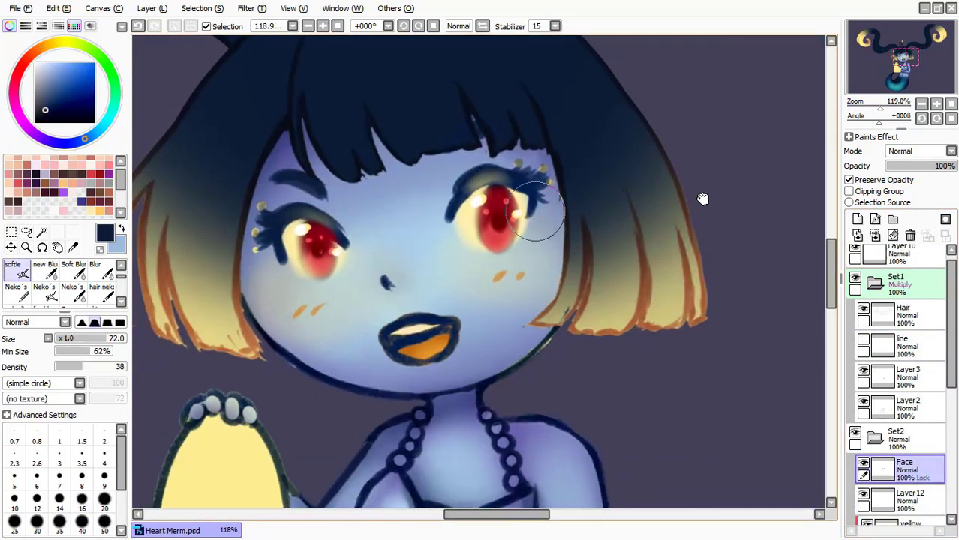
alt+click(566, 322)
drag(446, 334, 411, 345)
scroll(455, 302, down, 7)
scroll(900, 375, down, 5)
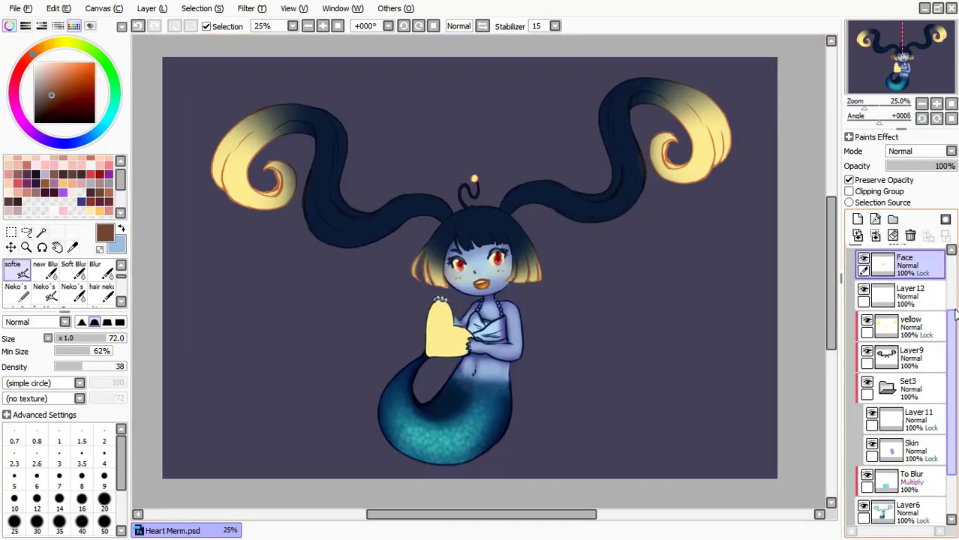
- Merge the Set3 group into a single Skin layer, hide the yellow layer, and make Layer9 active
click(904, 383)
click(866, 315)
click(907, 353)
- Paint lighter slate-blue strands across the pigtails and bob on Layer9 with opacity preserved, using the hair brush
scroll(480, 285, up, 1)
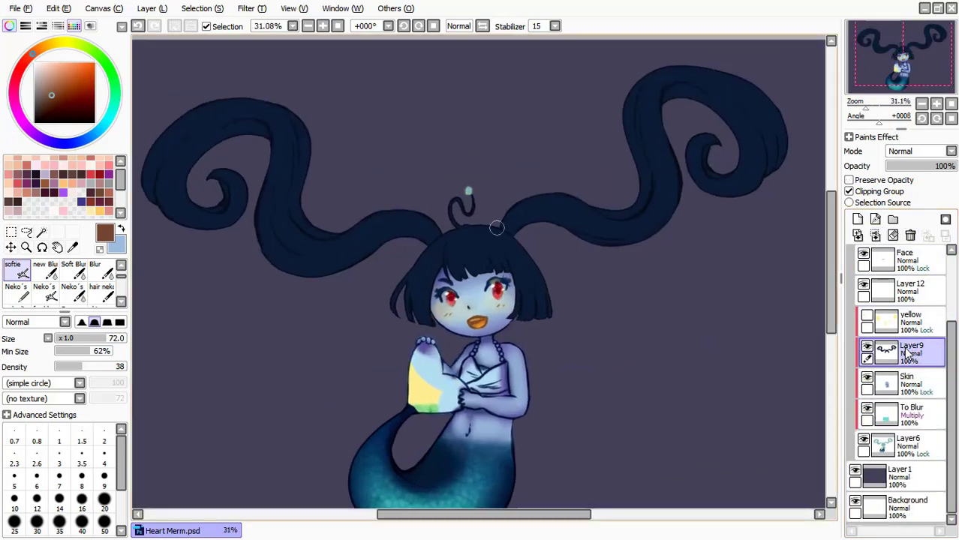
click(83, 140)
click(45, 101)
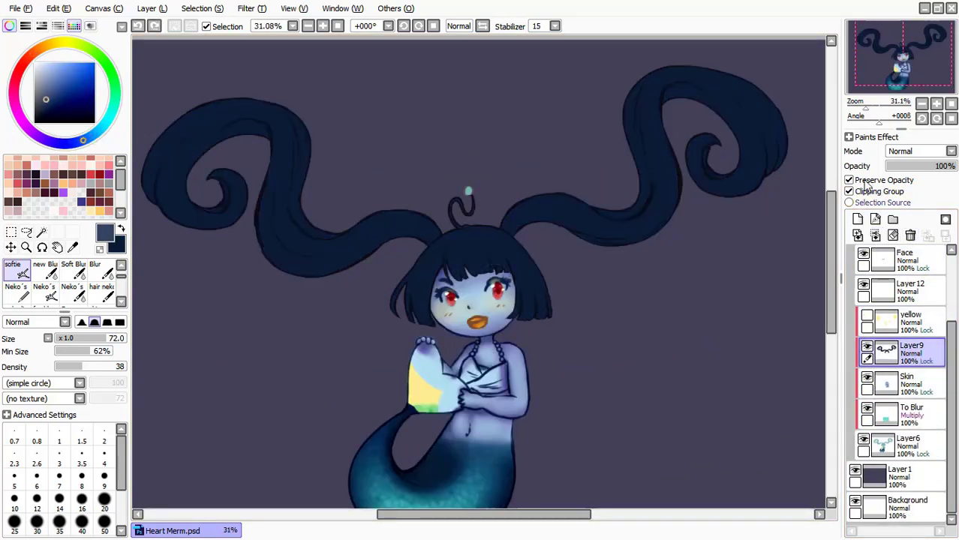
scroll(73, 277, up, 1)
click(73, 269)
mouse_move(434, 260)
mouse_down()
mouse_move(433, 227)
mouse_move(367, 279)
mouse_up()
drag(461, 197, 584, 212)
drag(619, 97, 675, 172)
drag(581, 94, 585, 150)
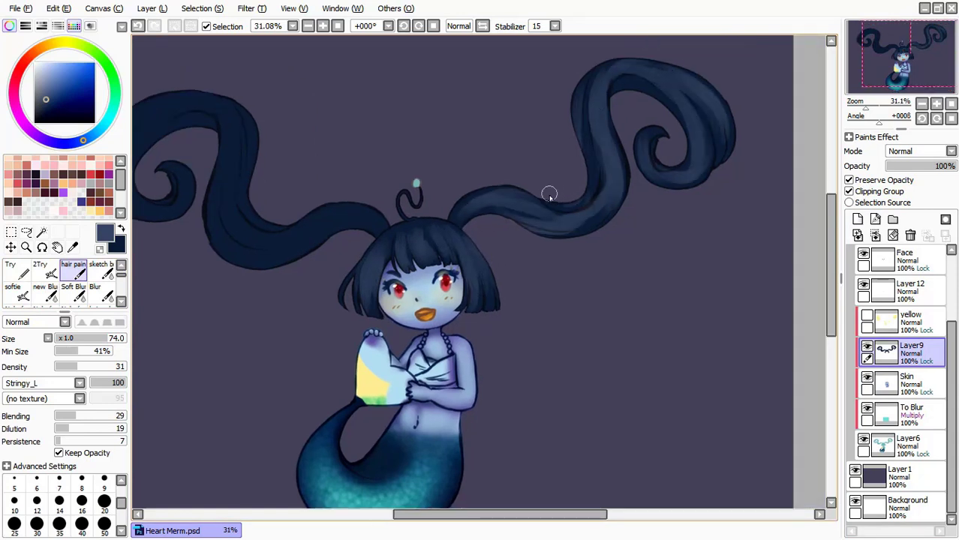
drag(550, 195, 650, 187)
drag(321, 111, 465, 226)
- Refine the hair strands with darker and lighter navy on both pigtails and the bob, checking them in the mirrored view
key(h)
drag(711, 139, 725, 142)
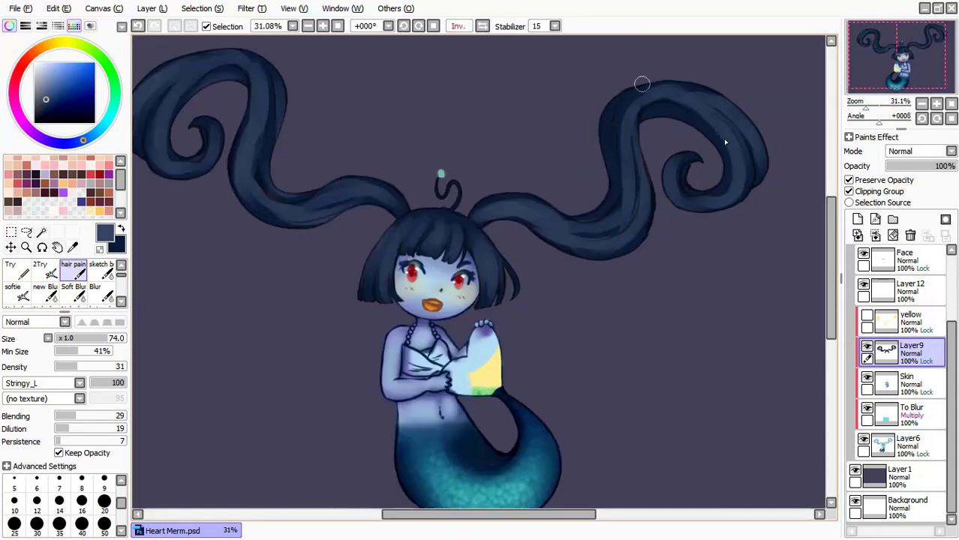
scroll(525, 225, left, 2)
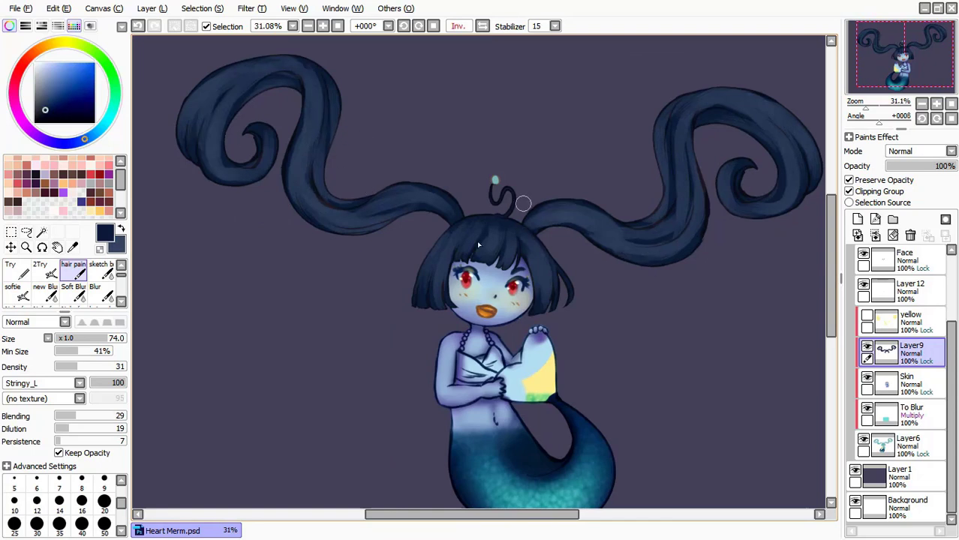
key(h)
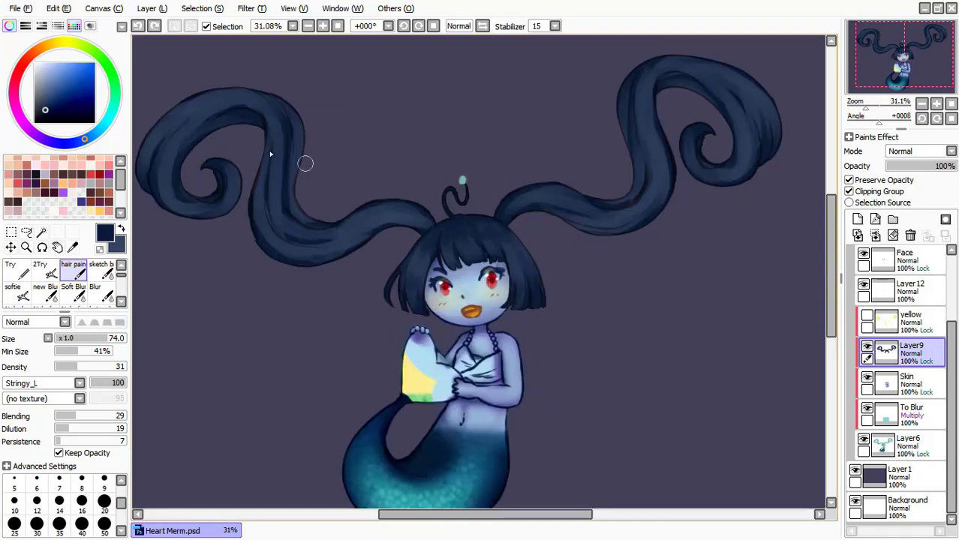
scroll(270, 153, left, 1)
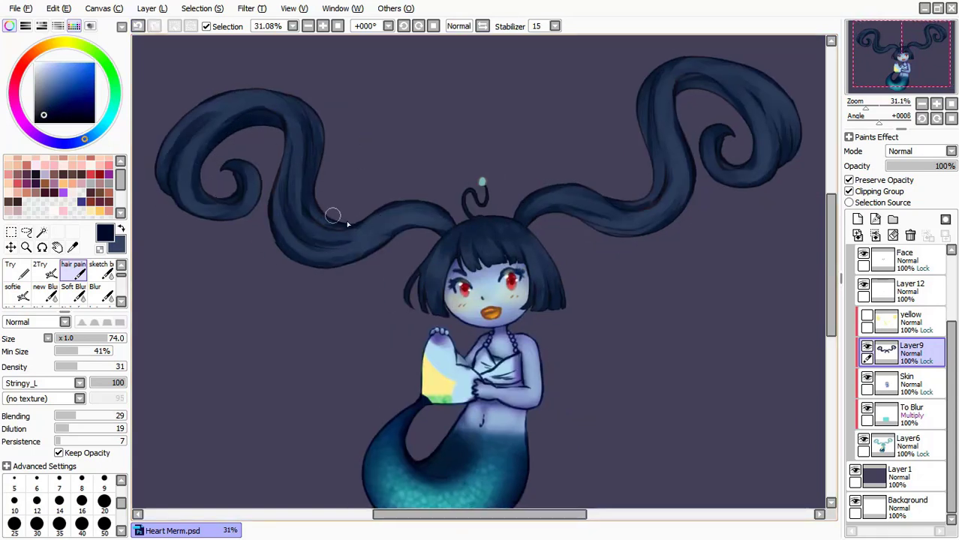
scroll(612, 120, right, 2)
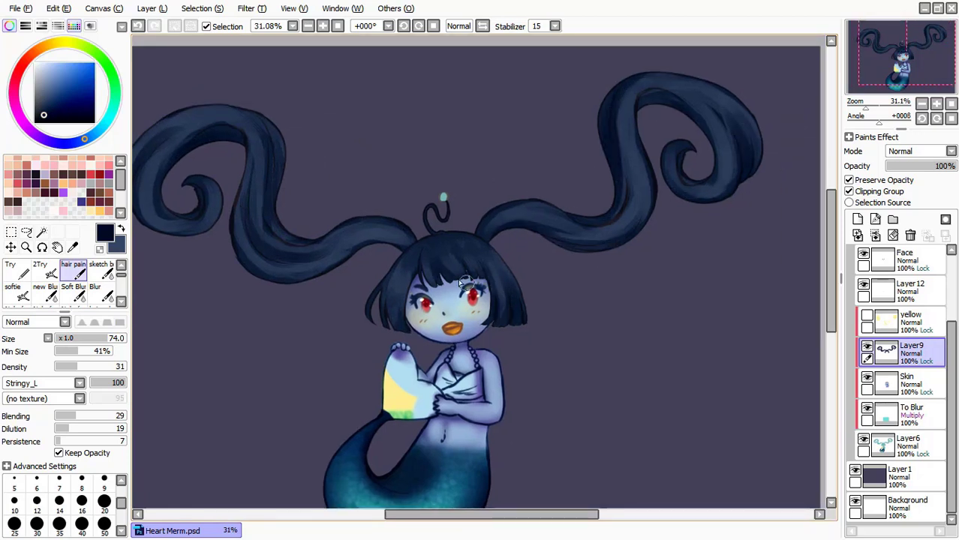
scroll(268, 193, left, 2)
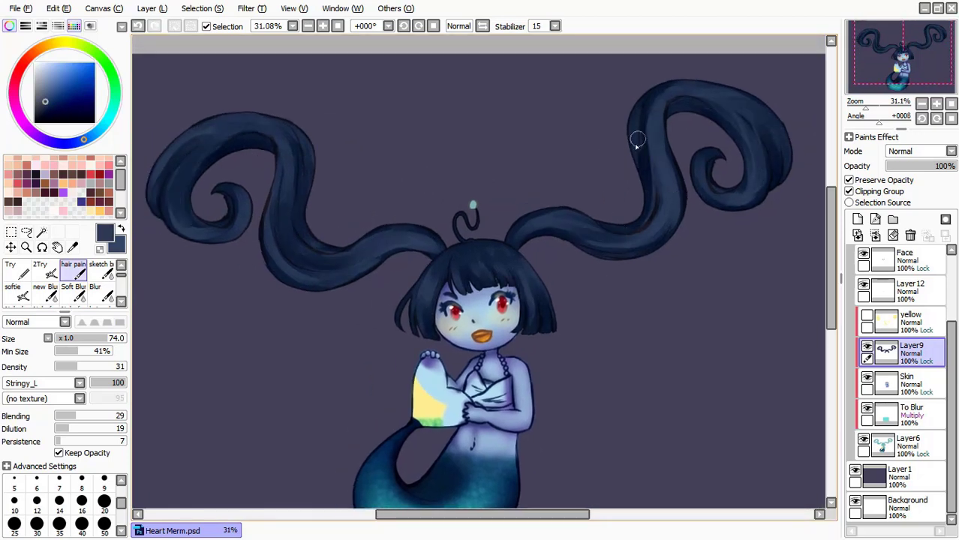
- Add a clipped layer above Layer9, paint light blue highlight bands over the fringe and pigtails, and blur them into the hair
click(857, 218)
click(12, 291)
click(56, 75)
drag(426, 268, 537, 269)
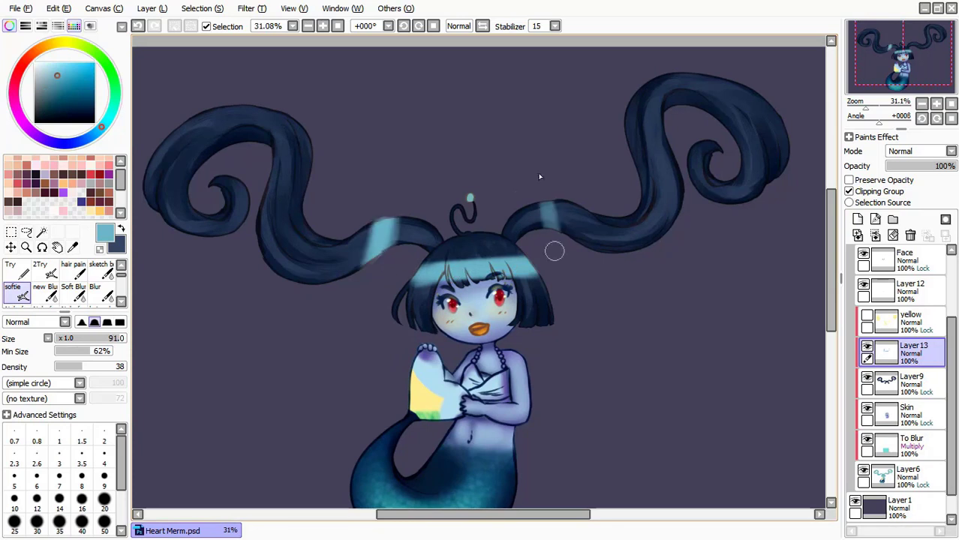
drag(675, 84, 727, 97)
click(95, 292)
drag(420, 278, 525, 270)
drag(525, 225, 720, 131)
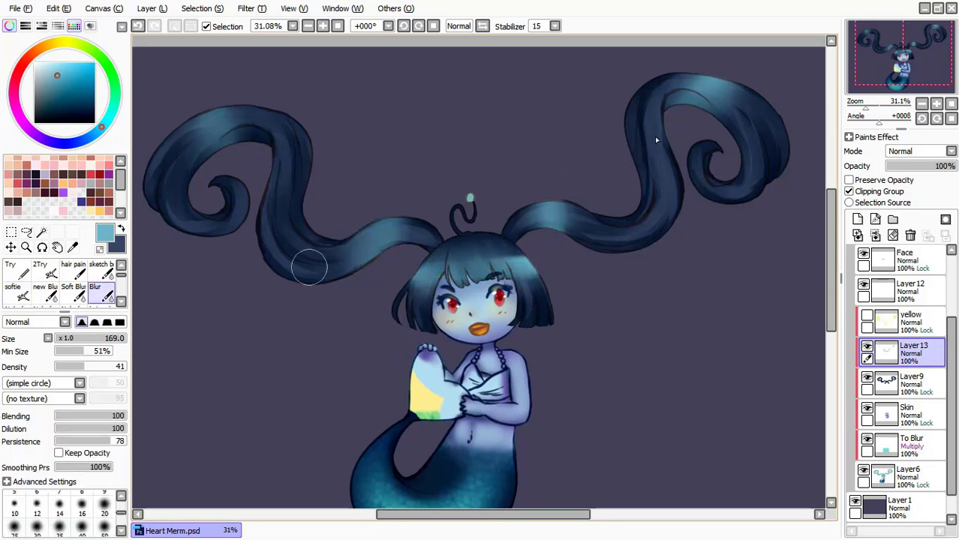
alt+click(372, 235)
click(857, 218)
click(73, 270)
key(e)
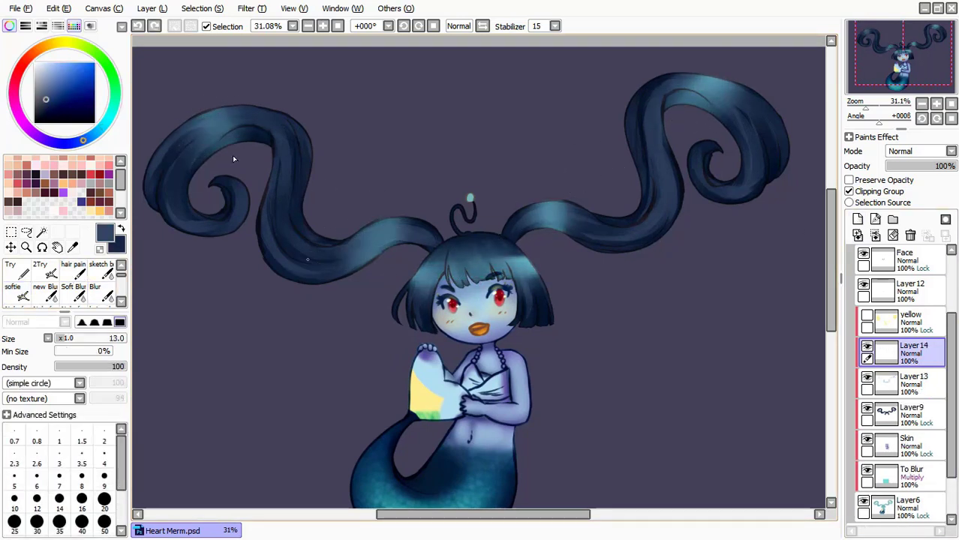
click(910, 234)
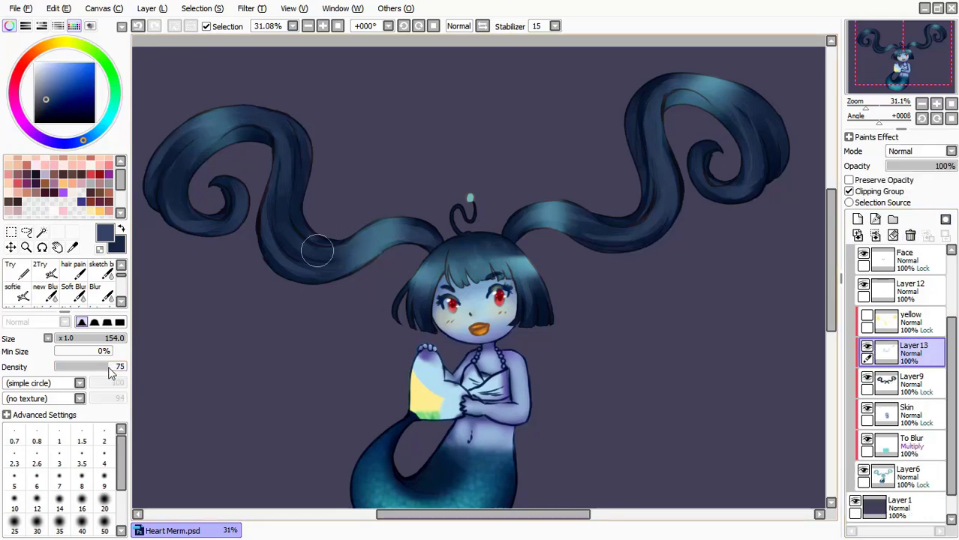
- Thin the light blue hair highlights on Layer13 with a soft eraser at density 75, and show the yellow layer
ctrl+alt+drag(458, 263, 417, 306)
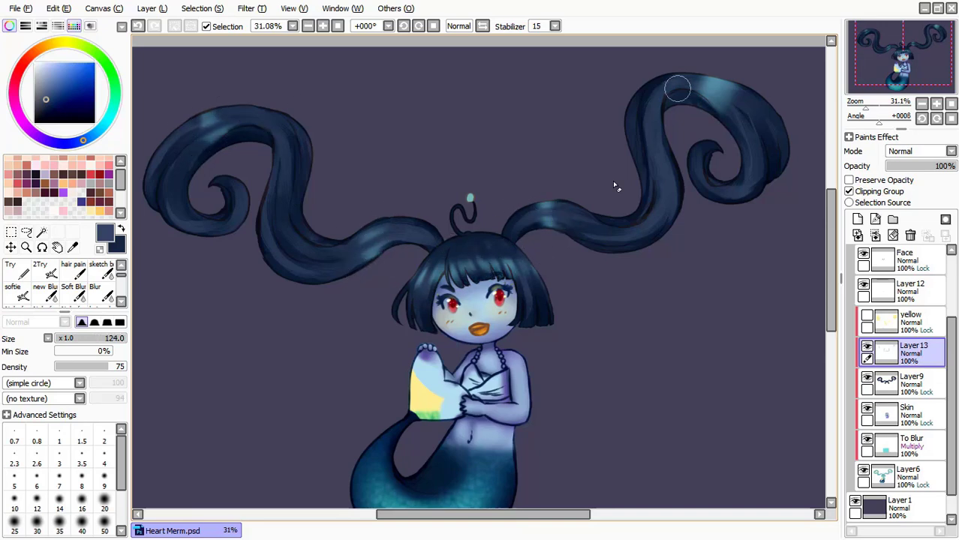
click(867, 321)
- Try the hair's lassoed yellow tips on a separate clipped Multiply layer, and merge them back into the yellow layer
click(910, 321)
click(26, 232)
drag(396, 166, 394, 172)
drag(622, 86, 655, 82)
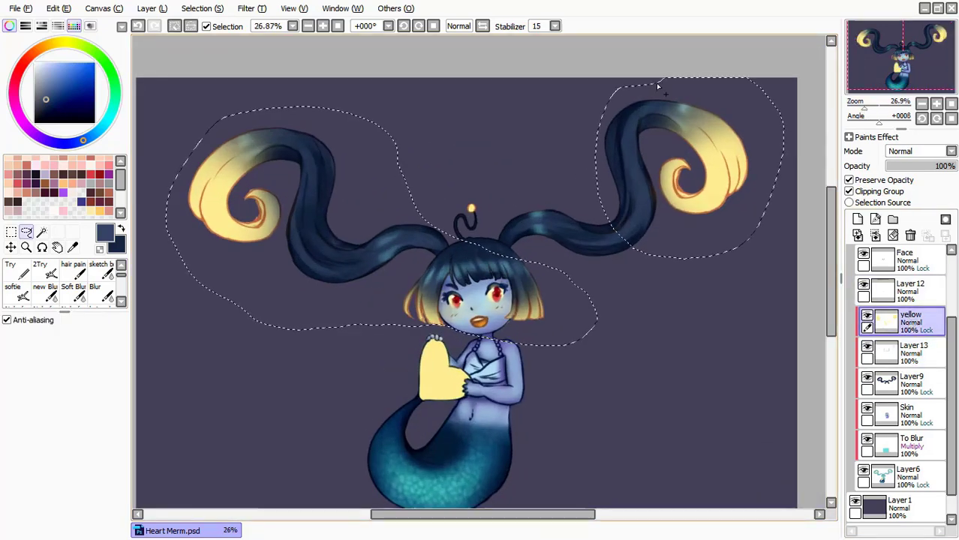
click(857, 218)
click(919, 151)
scroll(910, 158, down, 4)
scroll(910, 158, up, 4)
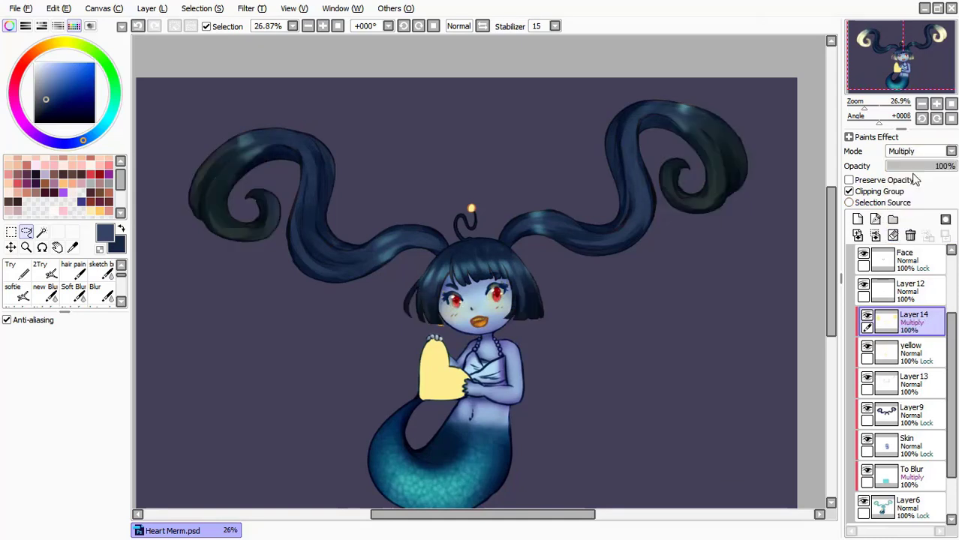
click(875, 234)
- Shade the curled yellow hair ends with orange and pale yellow strands on the yellow layer, using the hair brush and sampled colours
scroll(480, 285, up, 1)
click(73, 270)
alt+click(180, 220)
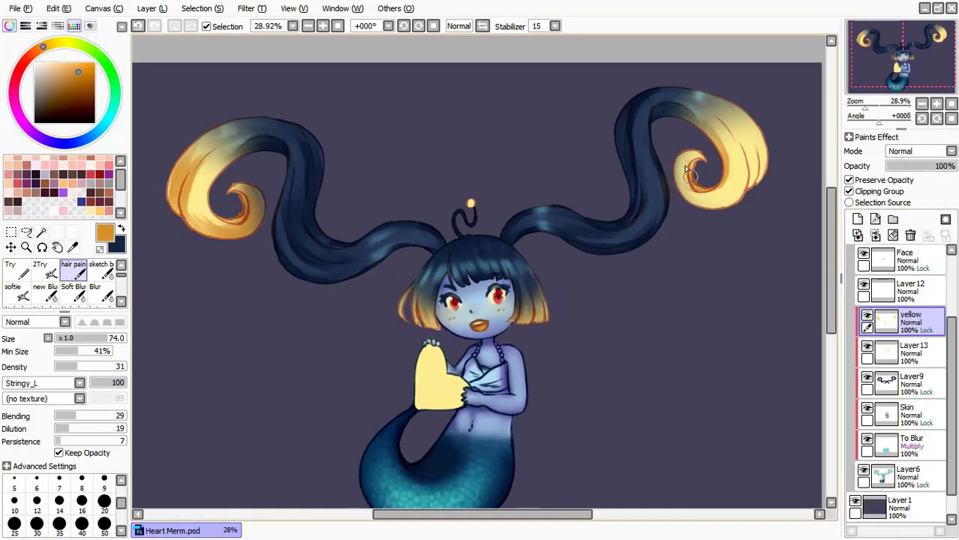
alt+click(726, 183)
alt+click(211, 233)
drag(179, 201, 197, 159)
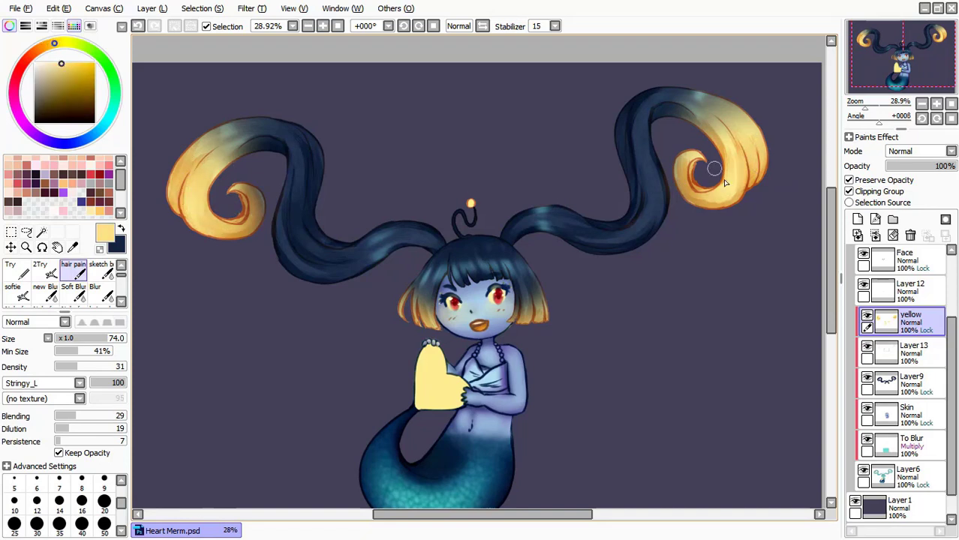
alt+click(179, 174)
alt+click(739, 174)
- Duplicate Layer9, change the copy's blending mode, lower its opacity, and merge it down into Layer9
click(911, 383)
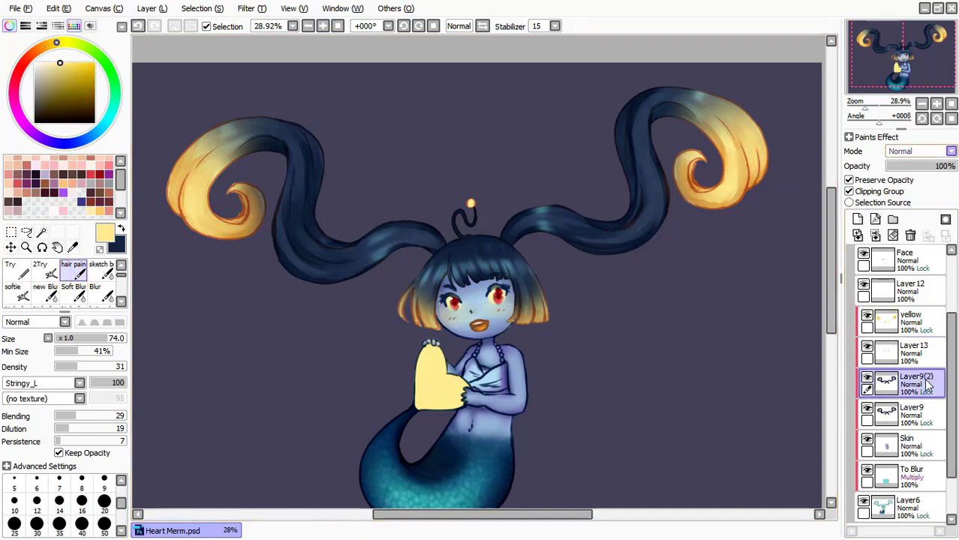
click(919, 151)
drag(942, 166, 892, 165)
click(875, 236)
- Set Layer13 with the hair highlights to Luminosity and move it above the yellow layer
click(911, 349)
click(918, 151)
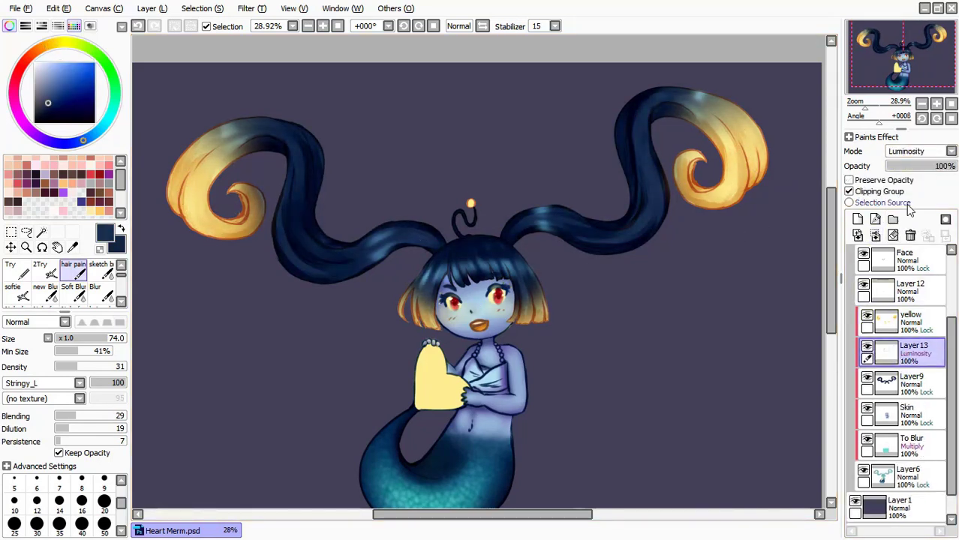
drag(912, 349, 912, 315)
- Add a clipped layer above yellow, paint purple along the undersides of the pigtails and curls, and soften it with Soft Blur
click(910, 387)
click(858, 218)
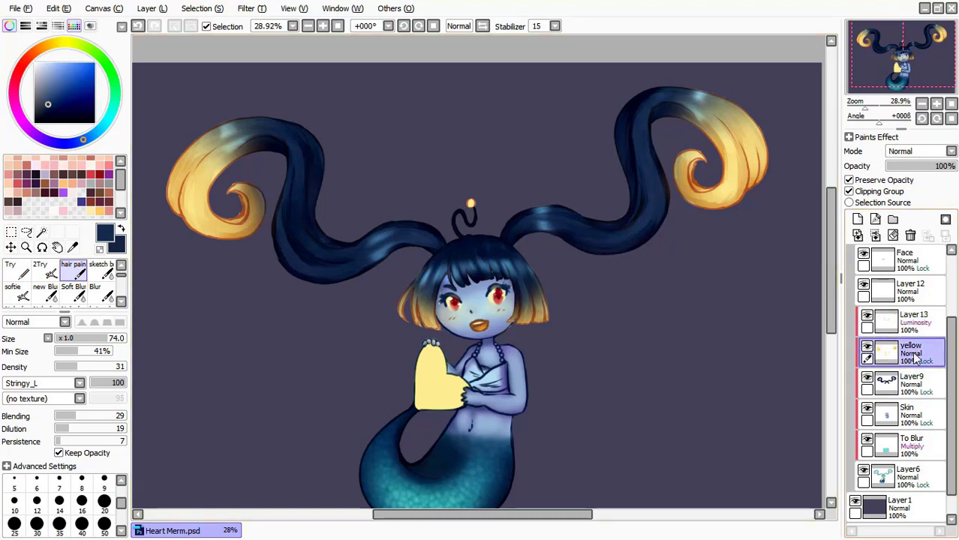
click(13, 287)
click(37, 135)
mouse_move(180, 195)
mouse_down()
mouse_move(231, 271)
mouse_move(673, 187)
mouse_move(726, 210)
mouse_up()
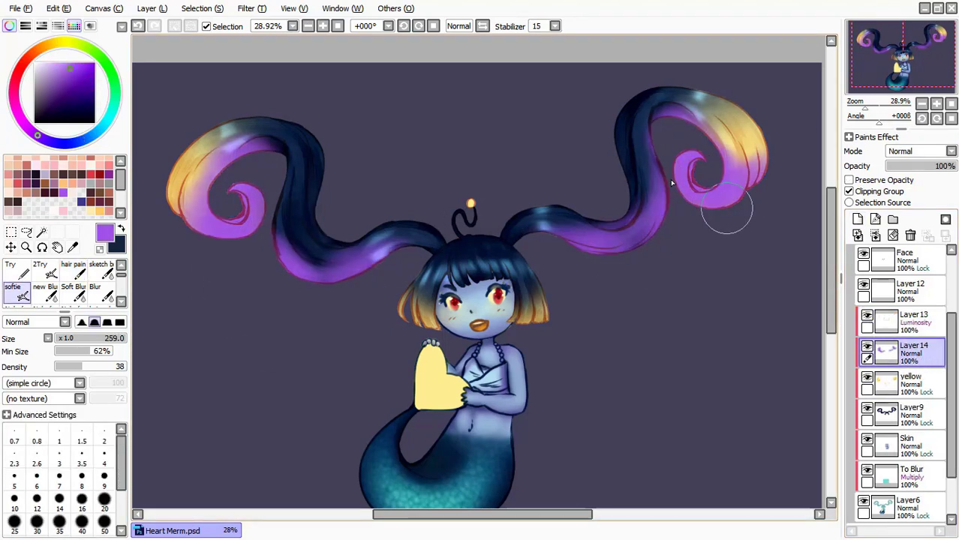
click(74, 287)
- Set the purple Layer14 to Normal at 18% opacity, place it below the yellow layer, and make yellow active
scroll(919, 151, down, 1)
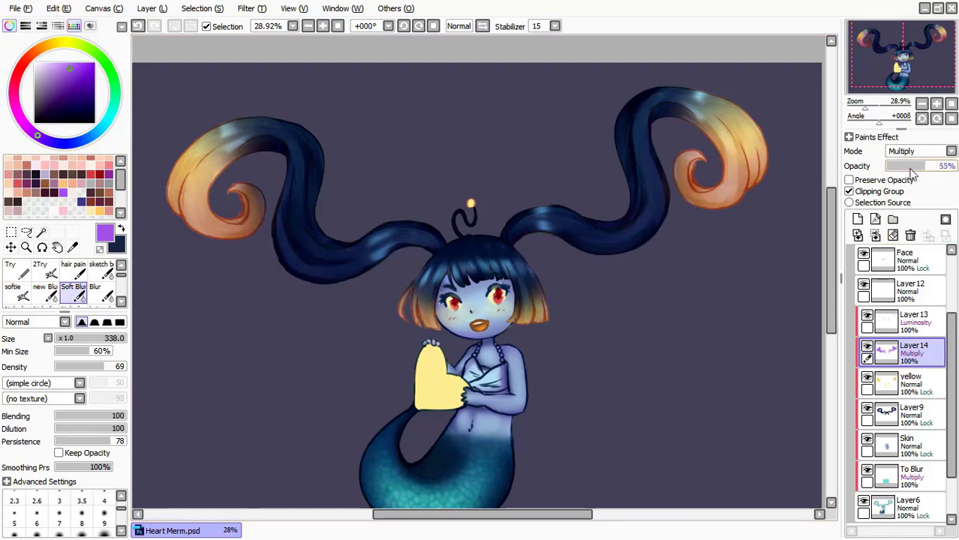
scroll(919, 151, up, 1)
drag(941, 166, 903, 166)
click(910, 385)
- Shade the heart on the yellow layer with orange, darkest along its outer and lower edges
scroll(397, 252, up, 4)
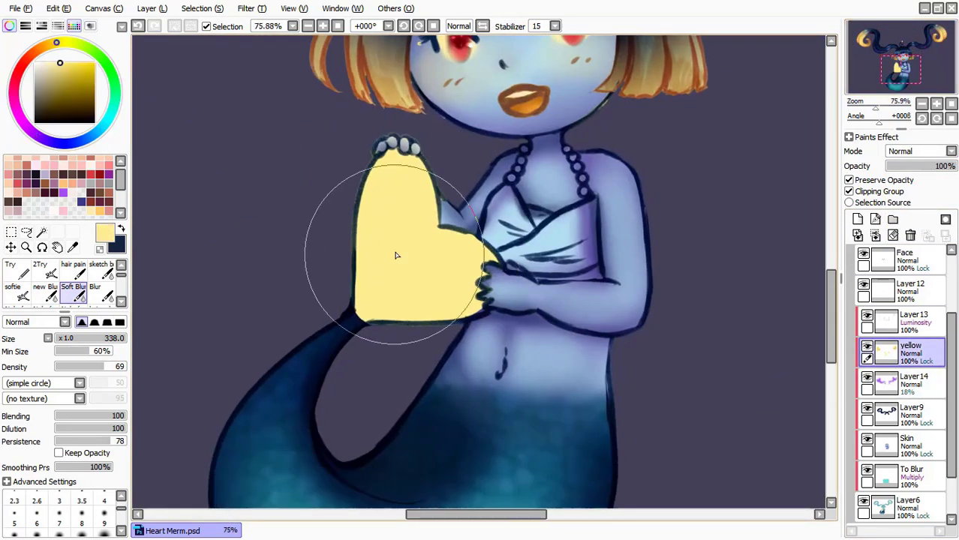
mouse_move(379, 158)
mouse_down()
mouse_move(364, 296)
mouse_move(396, 203)
mouse_move(420, 248)
mouse_up()
scroll(480, 313, up, 3)
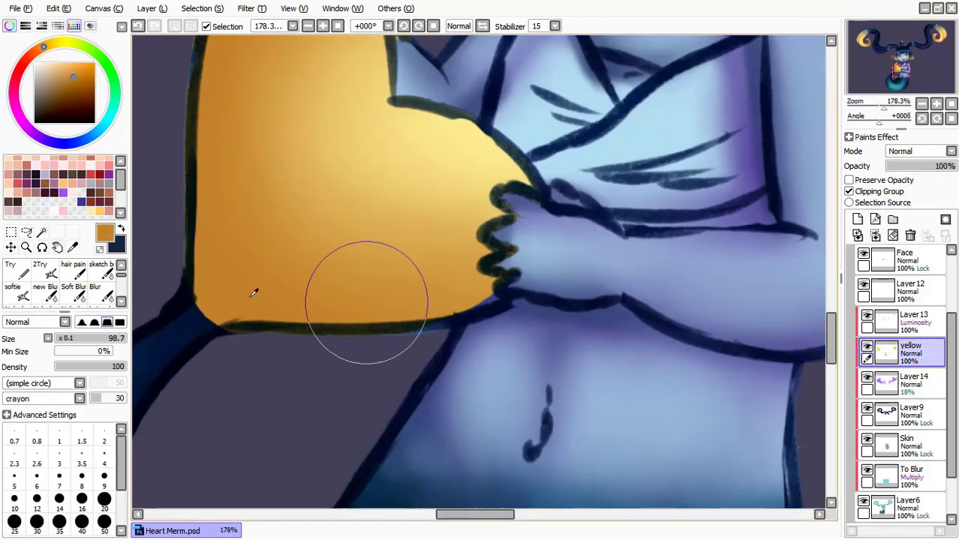
scroll(420, 302, down, 3)
- Blend the heart's orange and yellow tones and paint a round pale yellow highlight near its top
mouse_move(420, 353)
mouse_down()
mouse_move(369, 300)
mouse_move(341, 243)
mouse_up()
key(b)
drag(384, 314, 420, 315)
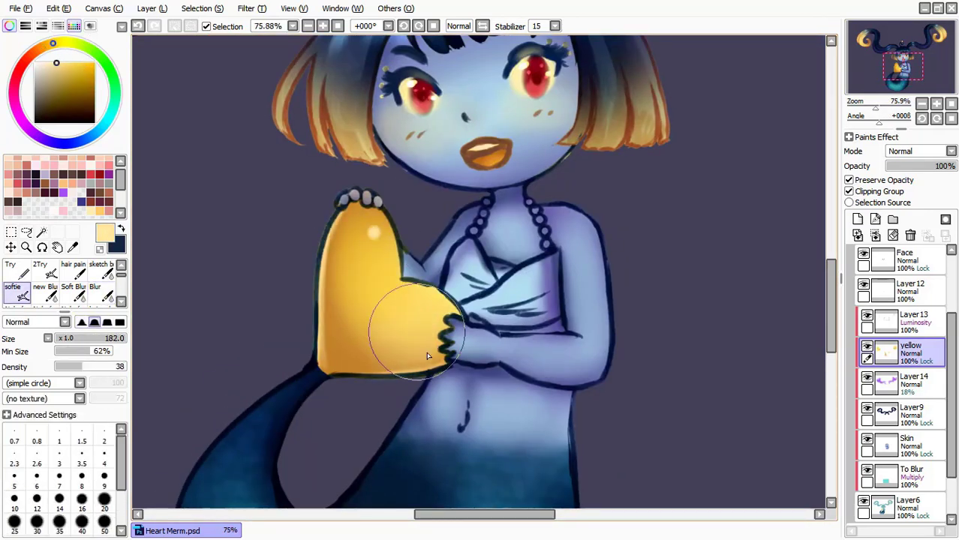
- Add clipped Layer15 directly above Skin at 63% opacity, Normal mode, and paint a soft orange glow on the chest and hands
scroll(384, 314, down, 1)
click(857, 218)
drag(914, 352, 908, 437)
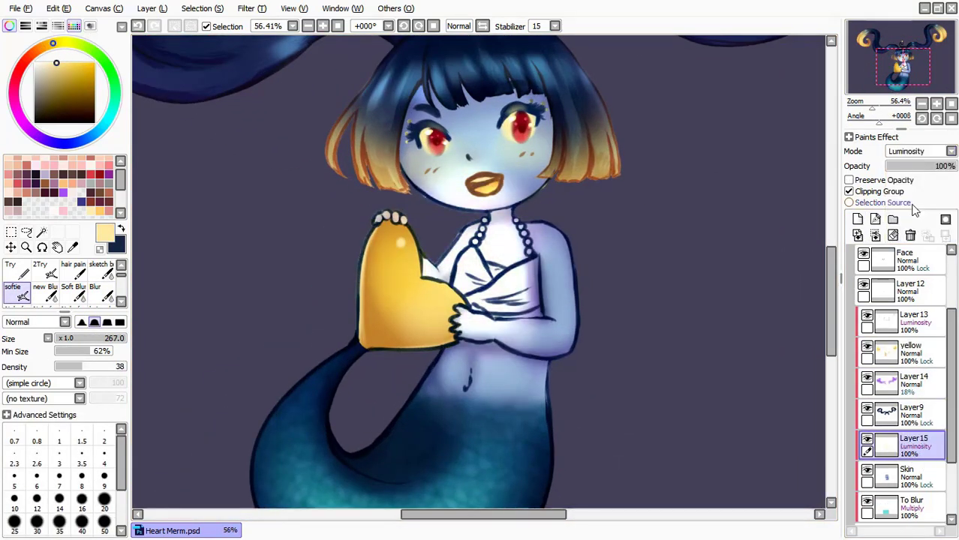
drag(952, 166, 930, 165)
click(73, 62)
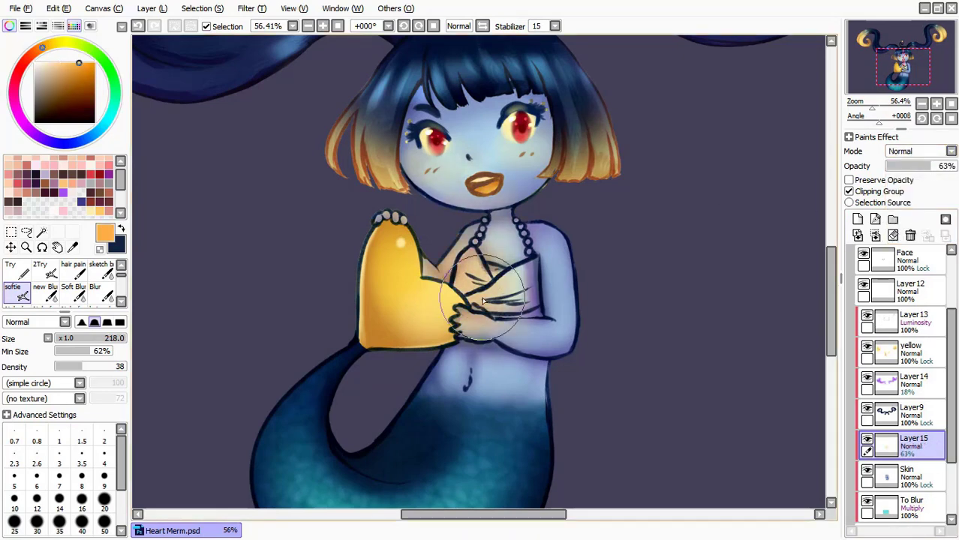
- Shade the bulb on the head antenna with orange and a pale yellow highlight on the yellow layer
scroll(483, 302, up, 3)
click(909, 353)
alt+click(451, 98)
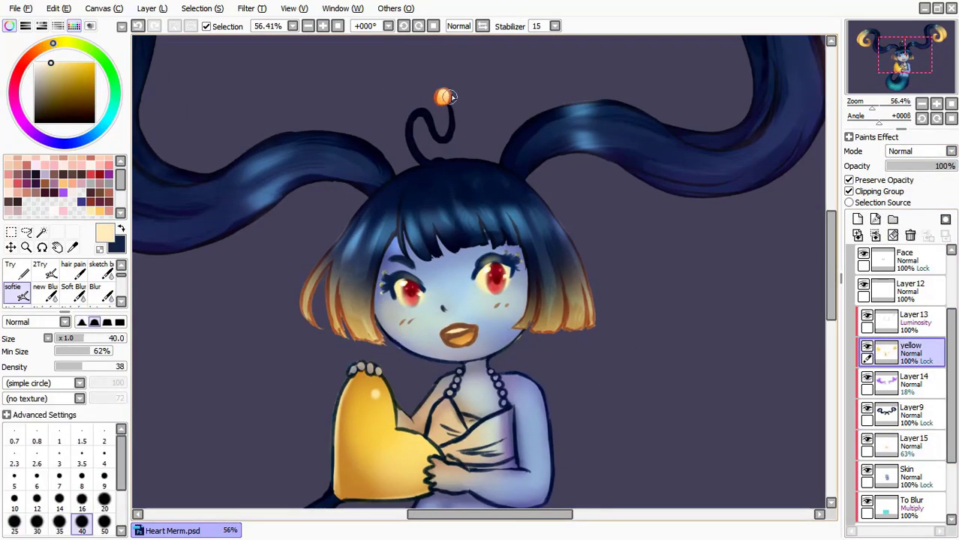
- Add clipped Layer16 above Layer15 and fill the mermaid's wrapped top with dark navy, tidying its edges with the brush
scroll(605, 161, down, 5)
click(857, 218)
scroll(760, 272, up, 5)
click(113, 173)
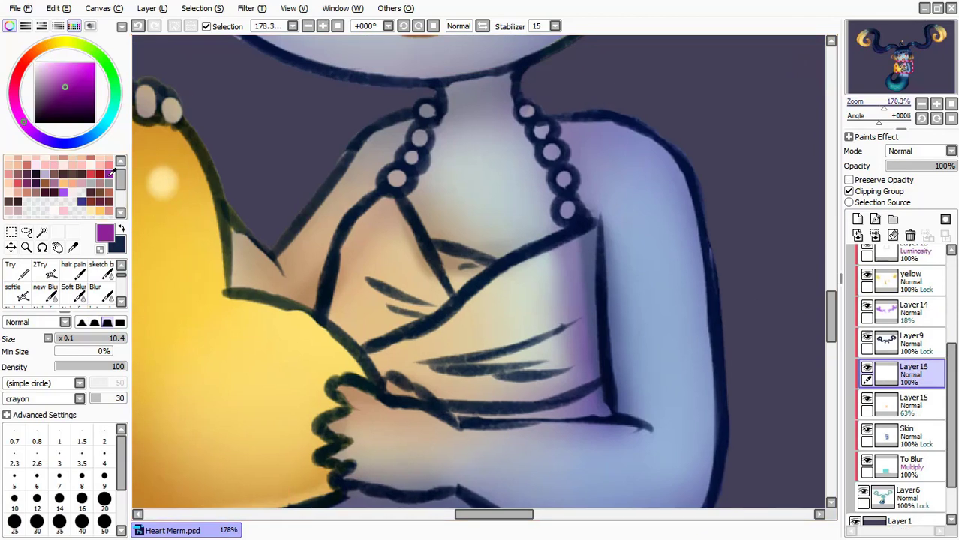
click(82, 198)
mouse_move(349, 262)
mouse_down()
mouse_move(366, 274)
mouse_move(525, 287)
mouse_up()
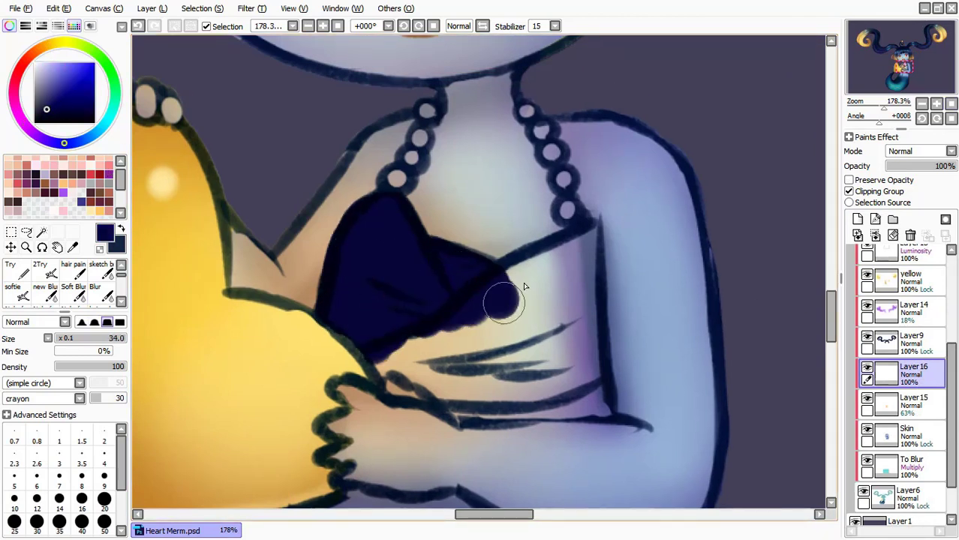
mouse_move(480, 259)
mouse_down()
mouse_move(593, 278)
mouse_move(443, 413)
mouse_move(375, 357)
mouse_up()
key(g)
click(512, 369)
key(b)
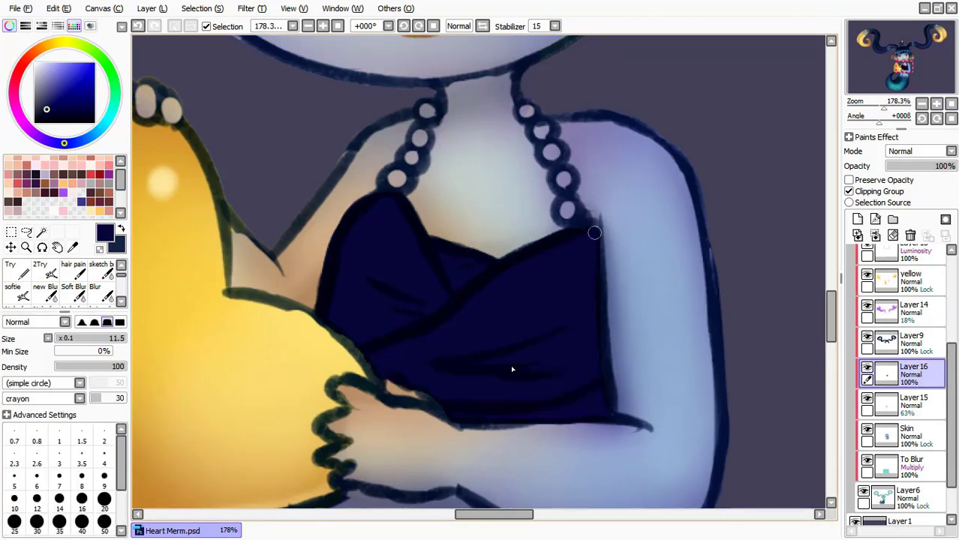
- On the yellow layer, paint the necklace beads pale cream, shade them tan with the Blur brush and add small yellow accents
scroll(900, 337, up, 3)
click(900, 330)
alt+click(640, 225)
drag(604, 313, 603, 420)
scroll(954, 352, down, 2)
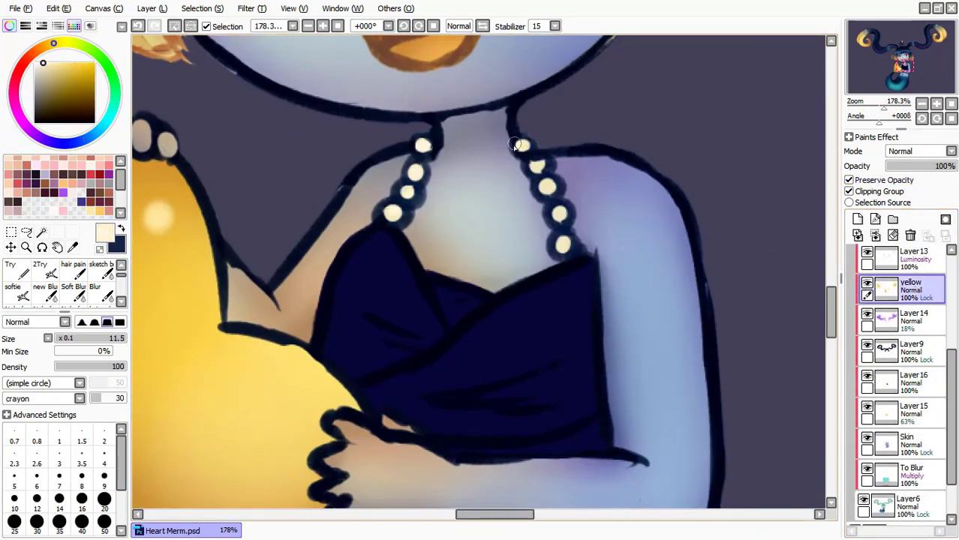
key(b)
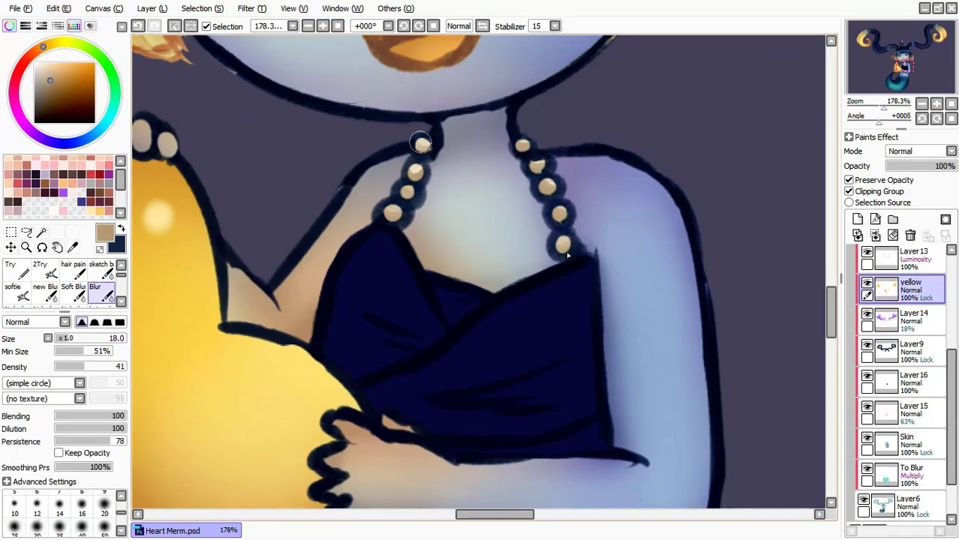
key(n)
scroll(900, 338, up, 3)
click(870, 292)
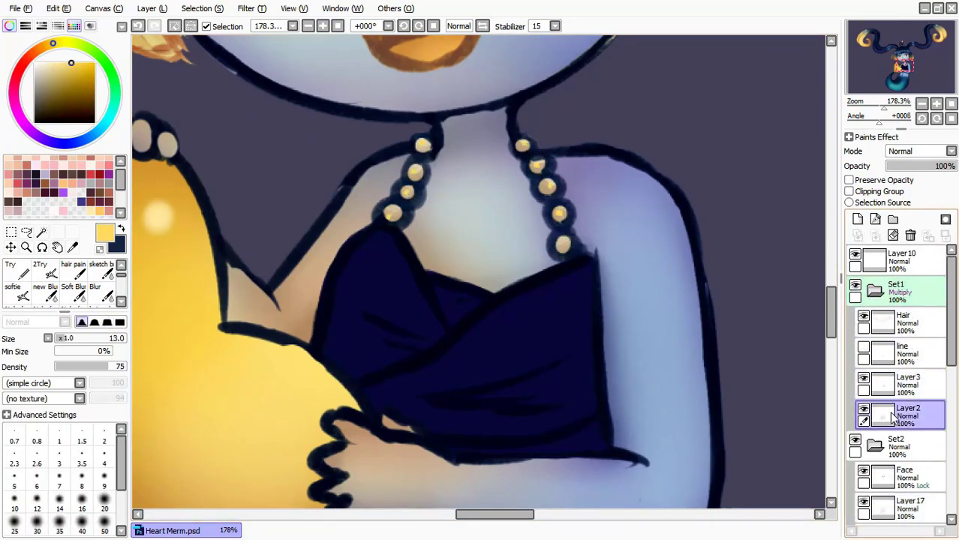
click(900, 384)
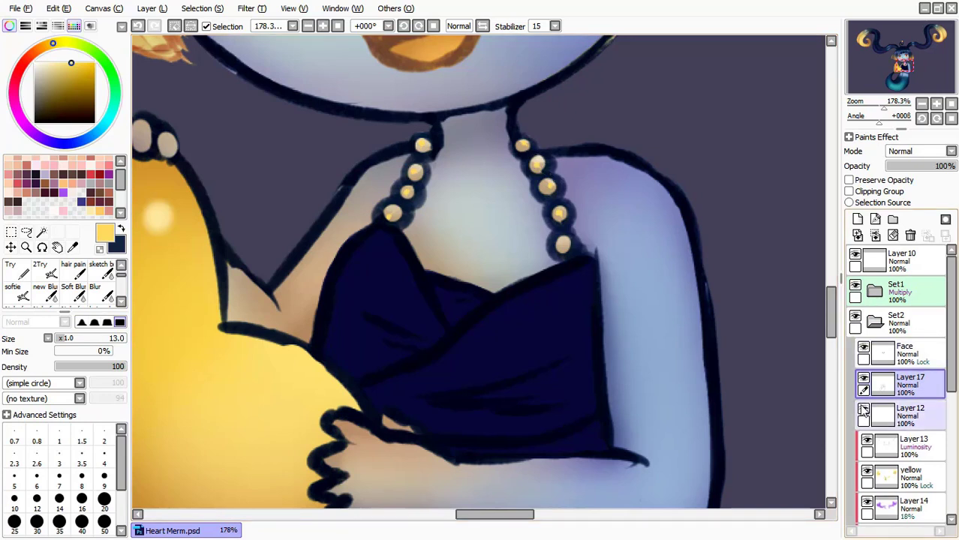
scroll(863, 408, down, 2)
alt+click(396, 215)
- Shade the wrapped top on Layer16 with the softie brush, using muted blue-violet highlights and dark purple in the folds
scroll(900, 375, down, 1)
click(900, 392)
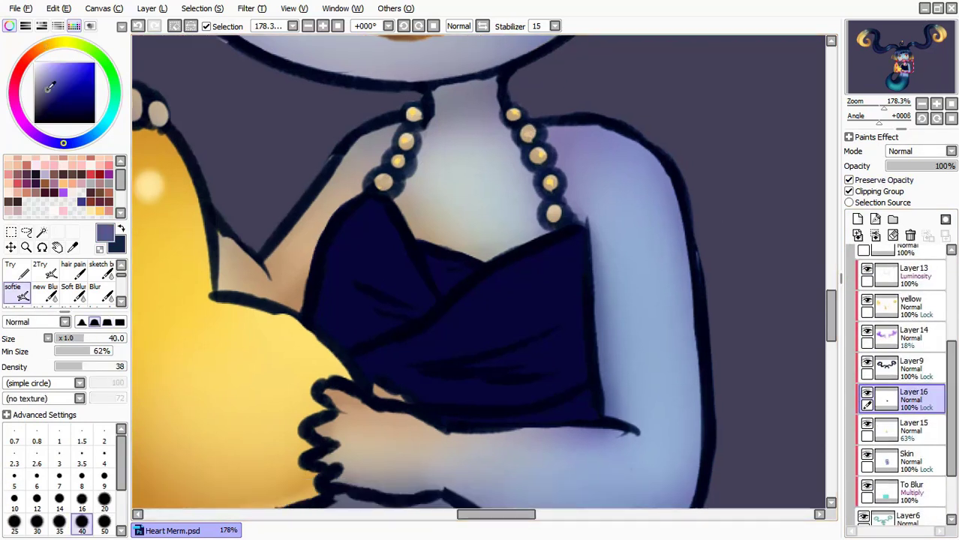
mouse_move(360, 225)
mouse_down()
mouse_move(535, 272)
mouse_move(453, 282)
mouse_up()
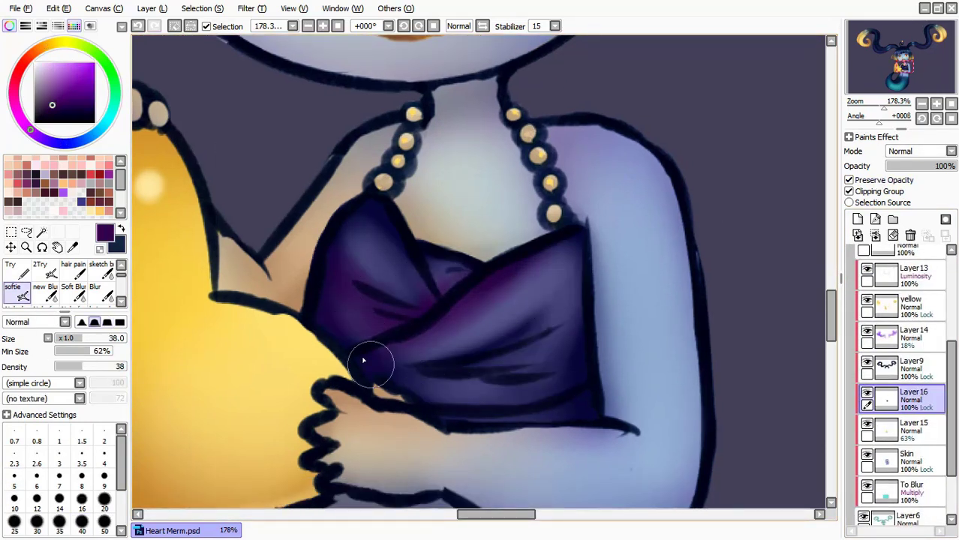
click(72, 144)
scroll(474, 351, down, 10)
- On new Layer18 above Set2, paint a soft pale yellow glow over the heart, both hair curls and the antenna bulb
click(911, 306)
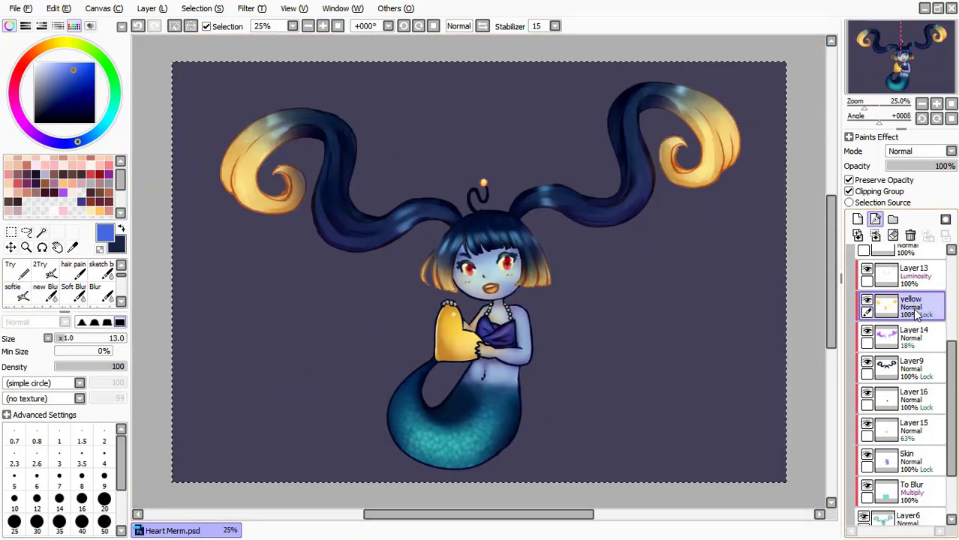
key(e)
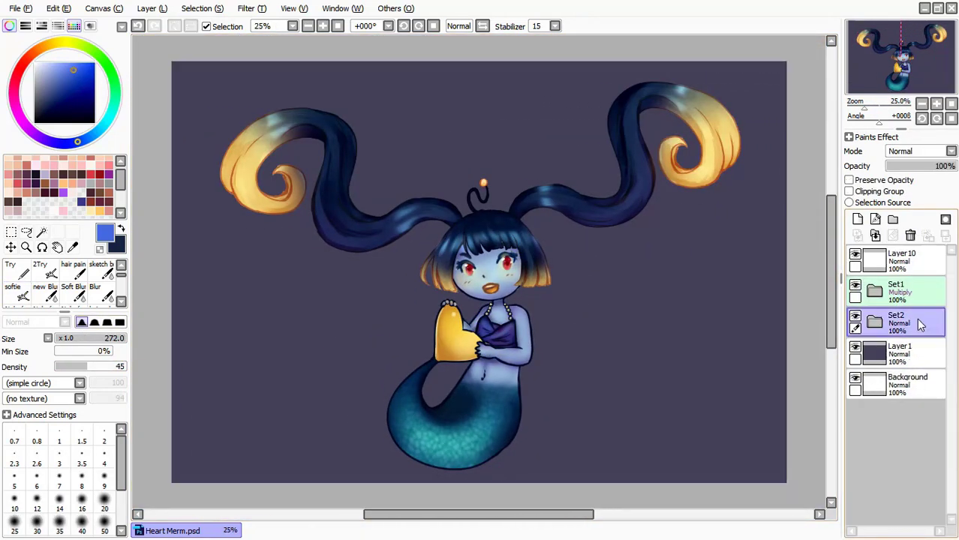
alt+click(255, 192)
drag(497, 393, 442, 329)
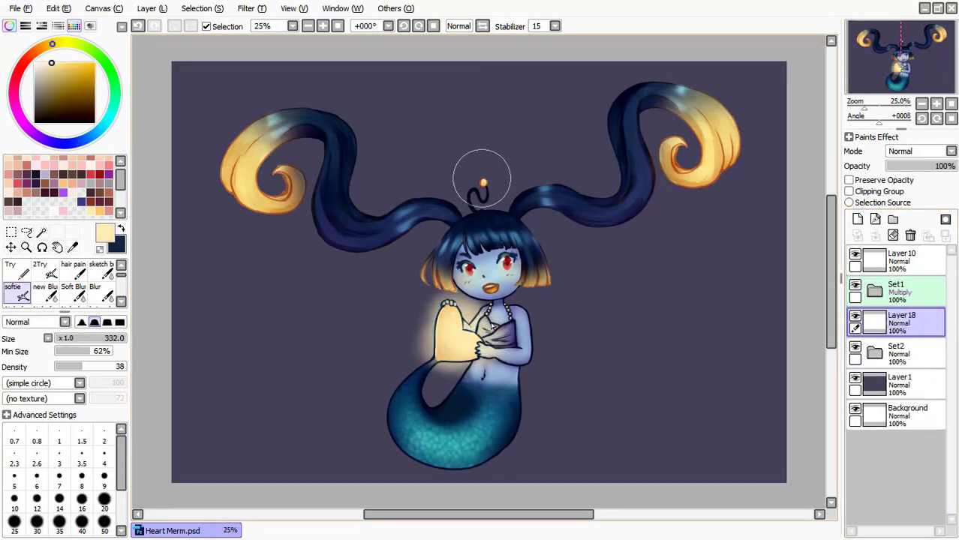
drag(225, 172, 300, 202)
drag(691, 127, 757, 158)
- Set Layer18 to Lumi & Shade mode, move it above Set1 and choose the Blur brush to soften the glow
click(919, 150)
click(927, 232)
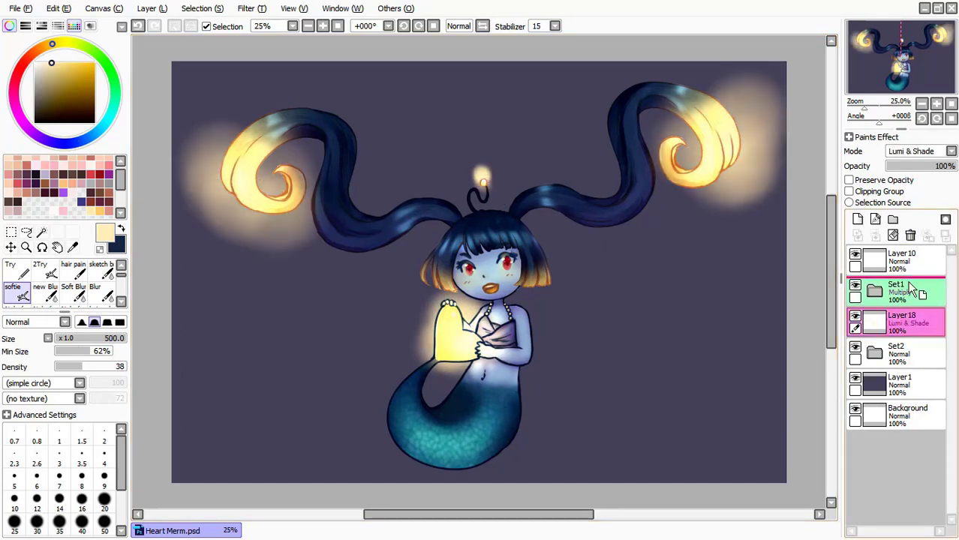
drag(910, 288, 910, 288)
scroll(480, 183, up, 3)
scroll(480, 183, down, 3)
click(95, 291)
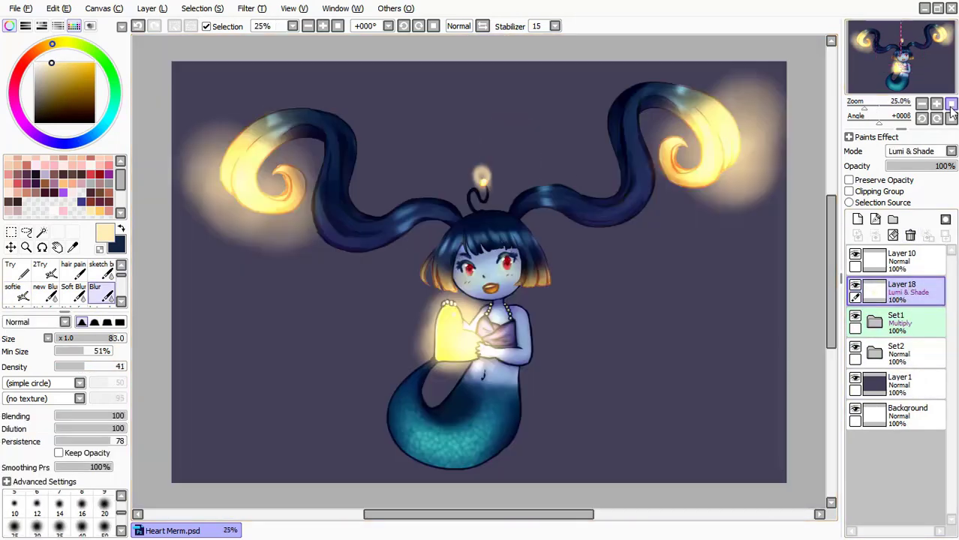
- Touch up the pale yellow light on the eyes and face on the yellow layer with the softie brush
scroll(795, 233, down, 2)
click(875, 353)
scroll(876, 353, down, 3)
click(876, 353)
drag(862, 102, 885, 104)
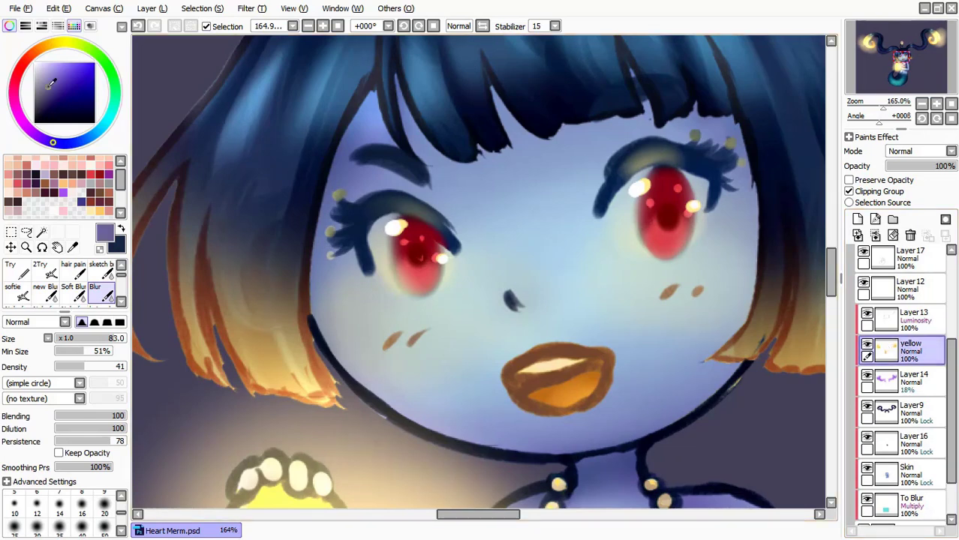
key(b)
scroll(388, 256, down, 5)
- Try a navy gradient with near-black edges in a rectangular selection on Layer1, blur it and begin a transform
click(874, 352)
click(896, 385)
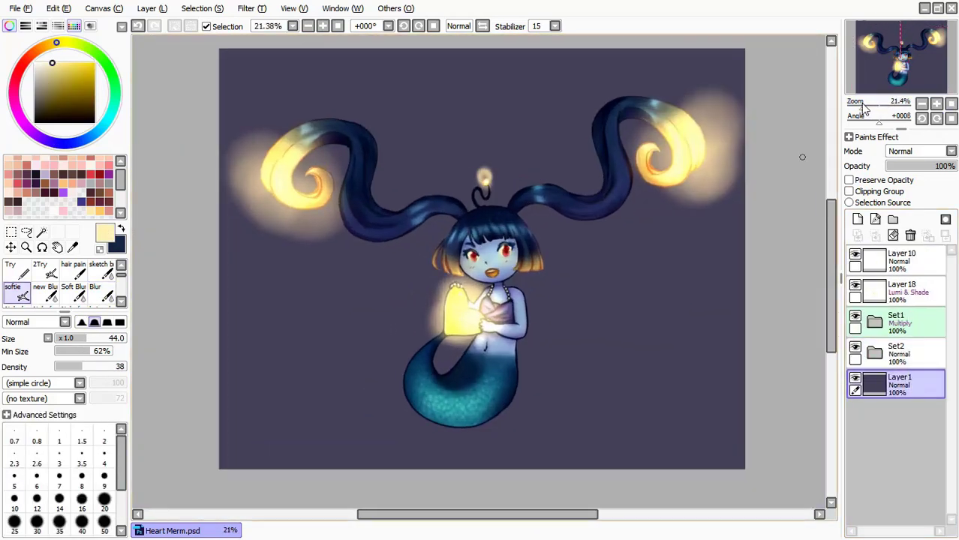
key(m)
drag(262, 268, 396, 361)
key(b)
key(x)
drag(272, 269, 244, 359)
key(b)
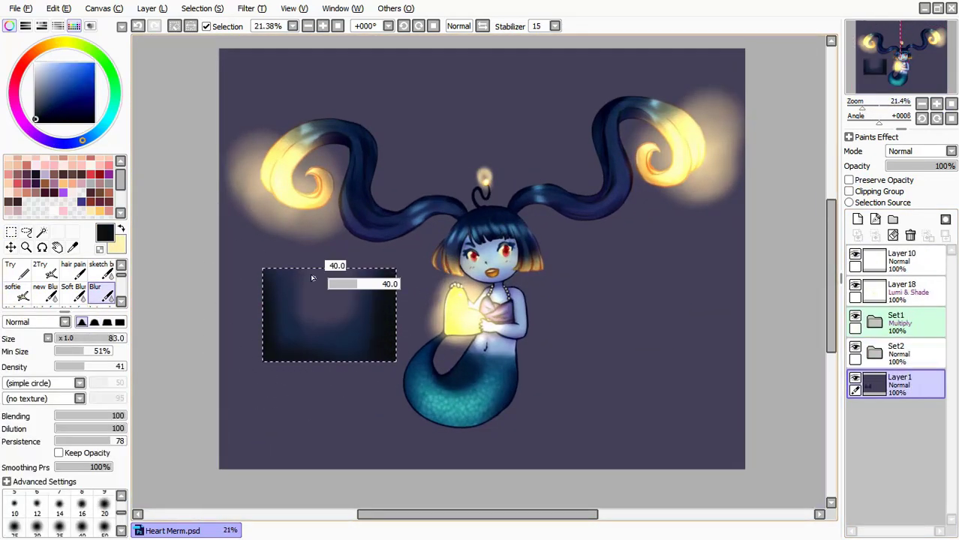
key(b)
key(ctrl+t)
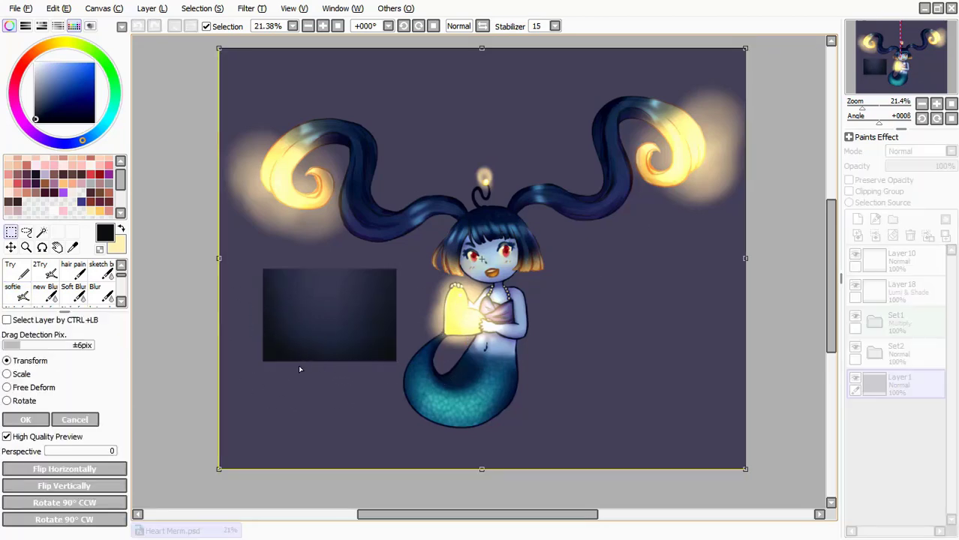
- Cancel the transform and undo the dark edges and blurring of the gradient rectangle on Layer1
key(Escape)
key(Delete)
key(ctrl+z)
key(ctrl+z)
key(ctrl+z)
key(ctrl+z)
key(ctrl+y)
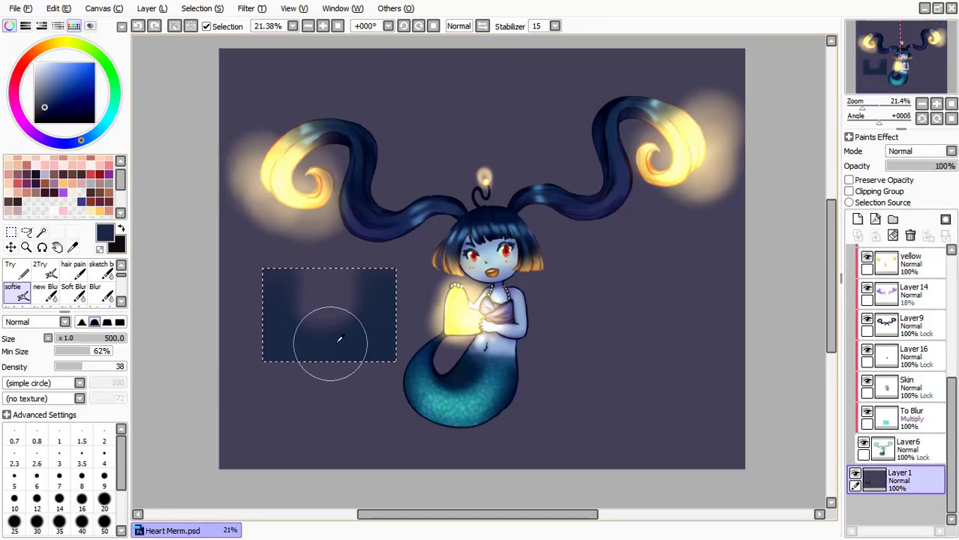
key(ctrl+z)
key(ctrl+y)
- Paint the rectangle's edges near-black over navy on separate Layer19 above Layer1 and blur it into a smooth vignette
key(b)
key(x)
mouse_move(302, 273)
mouse_down()
mouse_move(340, 324)
mouse_move(409, 356)
mouse_move(306, 329)
mouse_move(357, 298)
mouse_move(260, 359)
mouse_move(287, 345)
mouse_up()
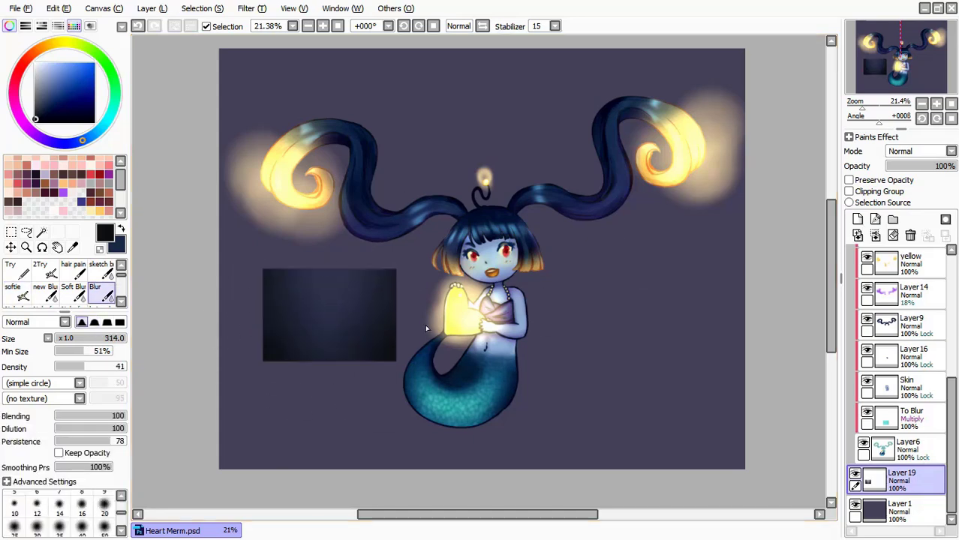
- Enlarge the vignette rectangle on Layer19 to cover the whole canvas and duplicate the layer
key(ctrl+t)
scroll(425, 324, down, 1)
drag(425, 324, 476, 389)
key(Return)
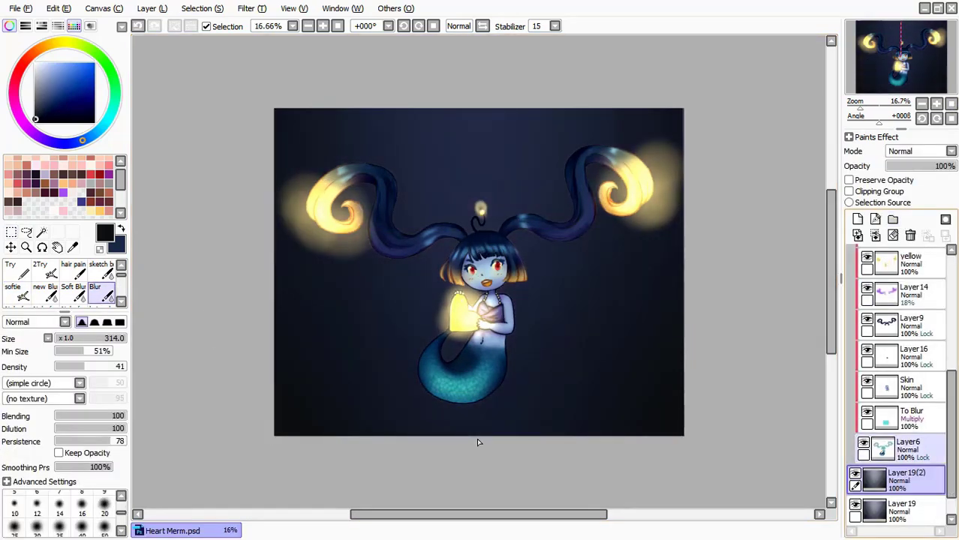
- Move Layer19(2) above Set1, set it to Multiply at 36% opacity, and merge Layer19 into Layer1
drag(900, 480, 900, 321)
click(921, 150)
drag(945, 166, 909, 166)
scroll(480, 300, up, 2)
click(900, 415)
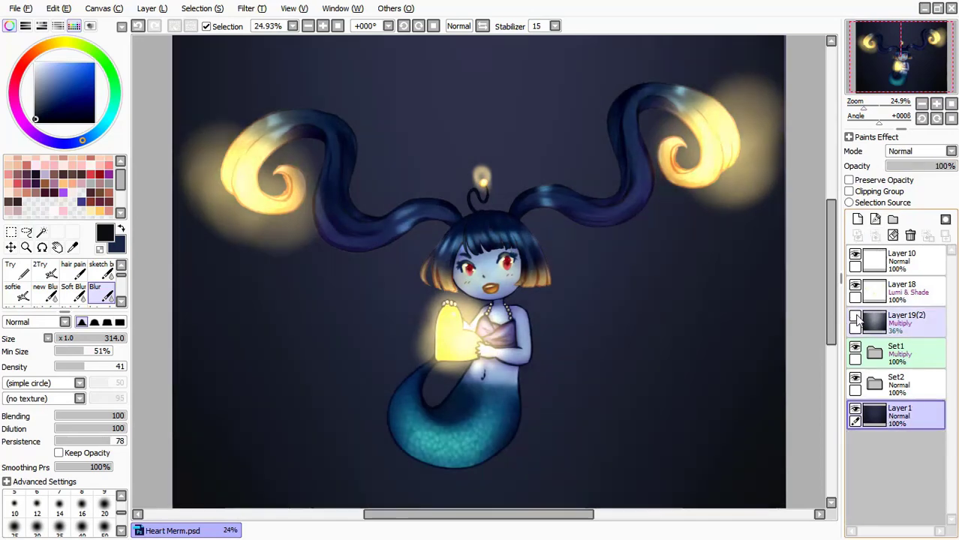
click(855, 316)
- Soften the glow around both hair curls on Layer18 with the Soft Blur brush after clearing the lasso selection
click(900, 289)
key(ctrl+v)
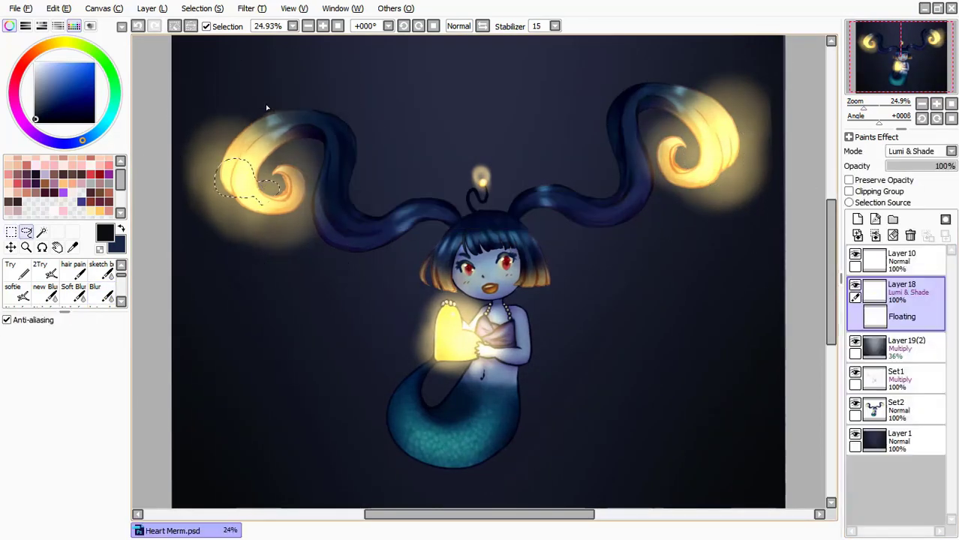
key(ctrl+d)
drag(751, 120, 706, 216)
drag(225, 173, 246, 225)
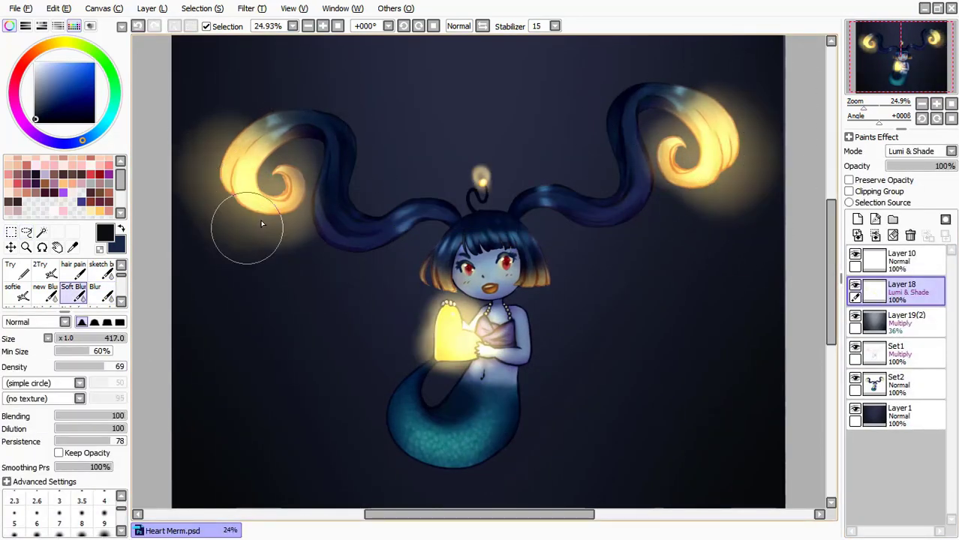
- Duplicate Layer18 and set the copy to Luminosity at 6% opacity, and rename Set1 as Lineart
drag(660, 285, 663, 280)
click(921, 151)
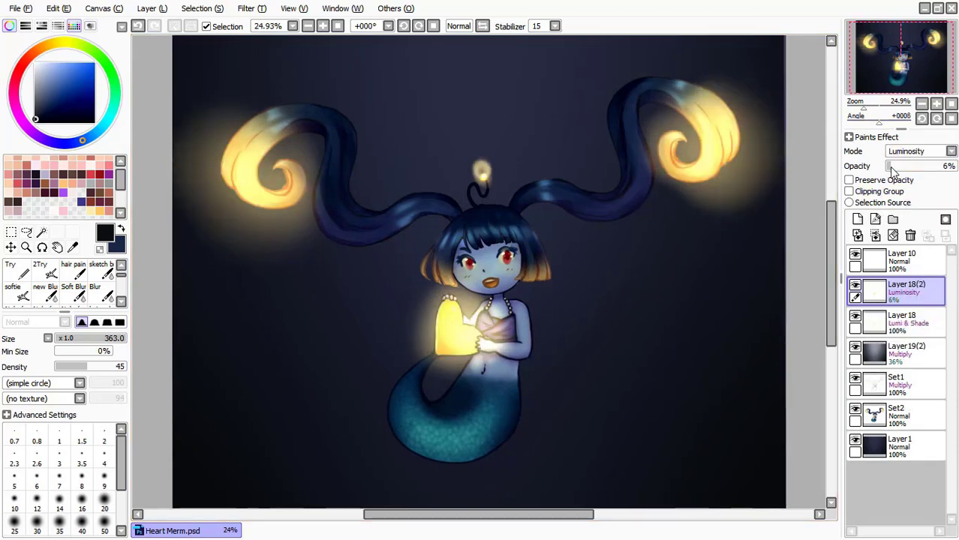
click(906, 291)
mouse_move(863, 107)
mouse_down()
mouse_move(847, 107)
mouse_move(864, 111)
mouse_up()
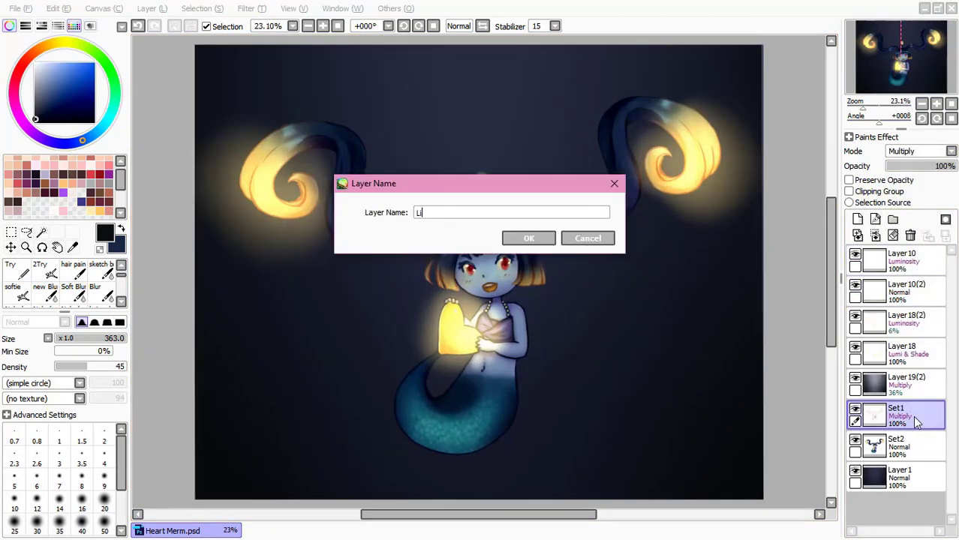
key(Return)
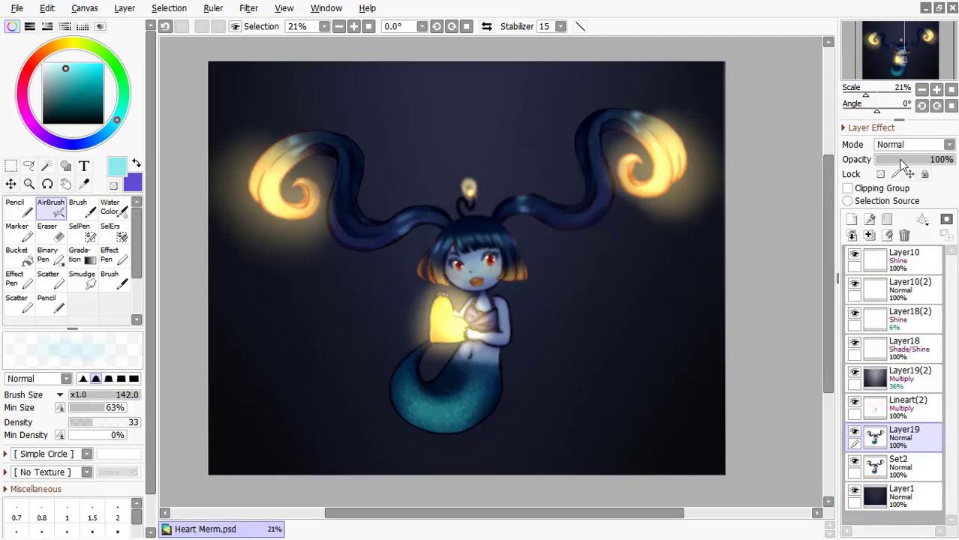
- Set Layer19, the copy of the Set2 artwork, to Overlay and lower its opacity to about 25%
scroll(914, 144, down, 7)
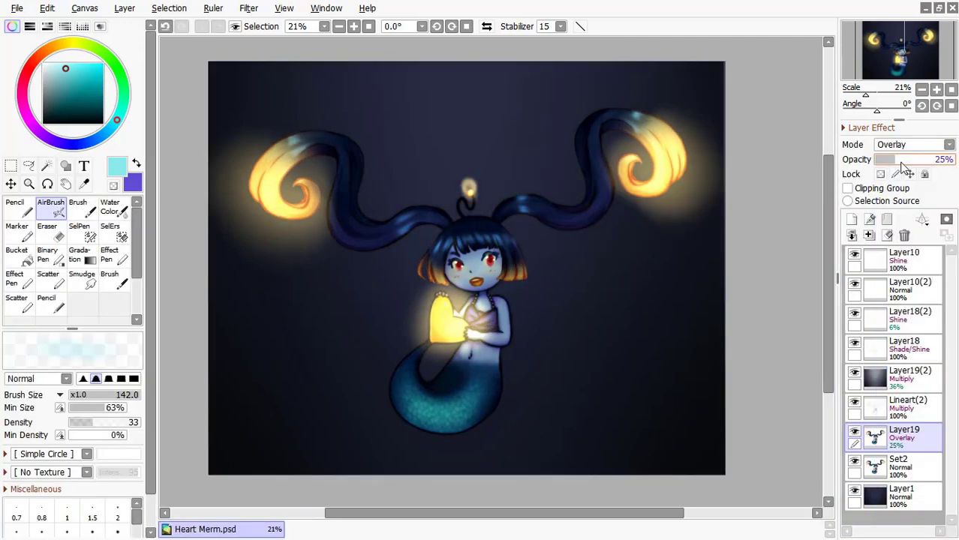
scroll(913, 144, up, 6)
drag(902, 160, 889, 159)
- Add a blue-filled layer directly above Layer1, set it to Overlay mode and lower its opacity to tint the background
click(852, 219)
click(76, 91)
click(914, 144)
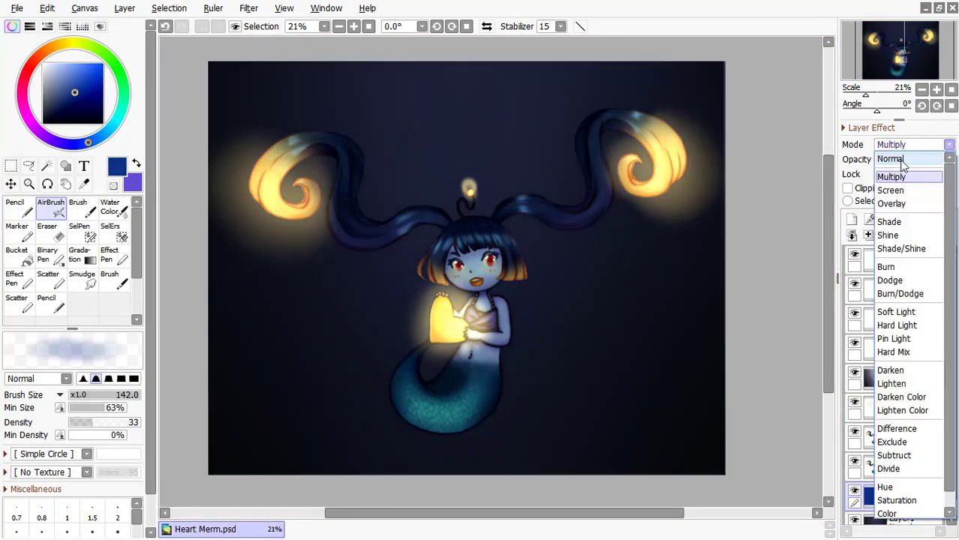
click(904, 203)
drag(952, 160, 909, 160)
- In Clip Studio Paint, set Layer18(2) to Glow dodge at 47% opacity and Layer10 to Glow dodge
click(870, 392)
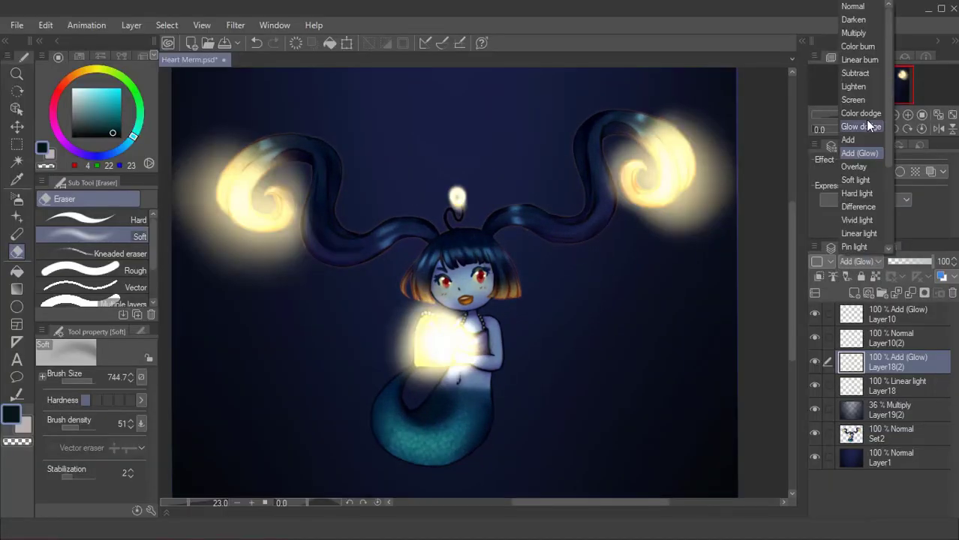
click(868, 126)
drag(942, 261, 910, 261)
click(892, 313)
click(859, 261)
click(860, 126)
- Soften the hair's outlines on the Set2 layer with the 自作ぼかし blur brush at size 168.2
click(911, 429)
click(17, 198)
scroll(154, 276, down, 3)
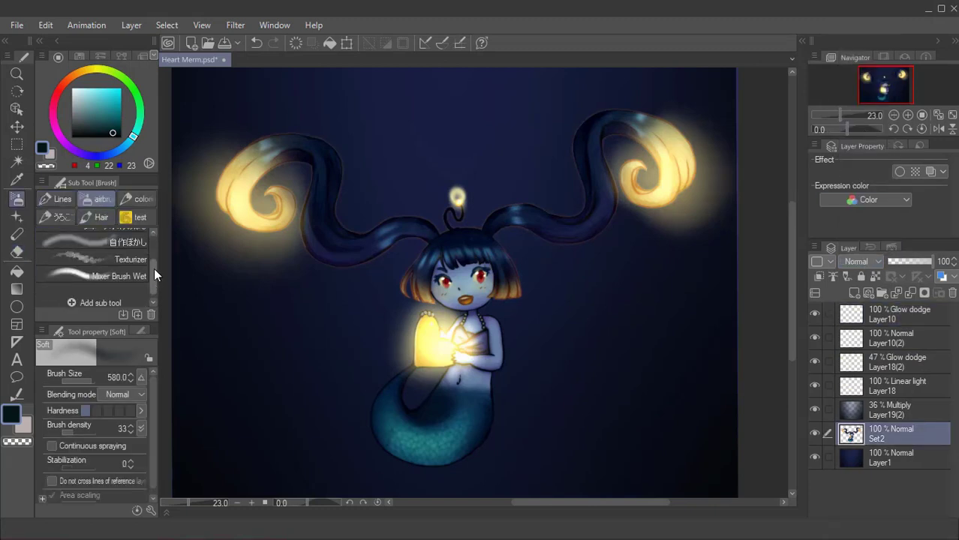
scroll(154, 276, up, 2)
click(112, 288)
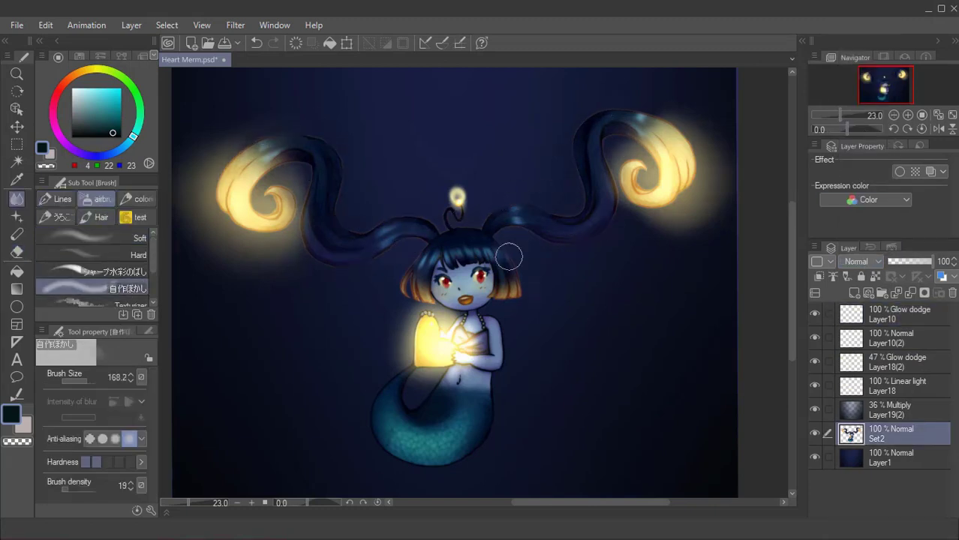
- Try scattering white bubbles with the size 700 Bubbles 3 brush on new Layer 1 above Layer10, and undo the strokes
click(893, 313)
click(17, 216)
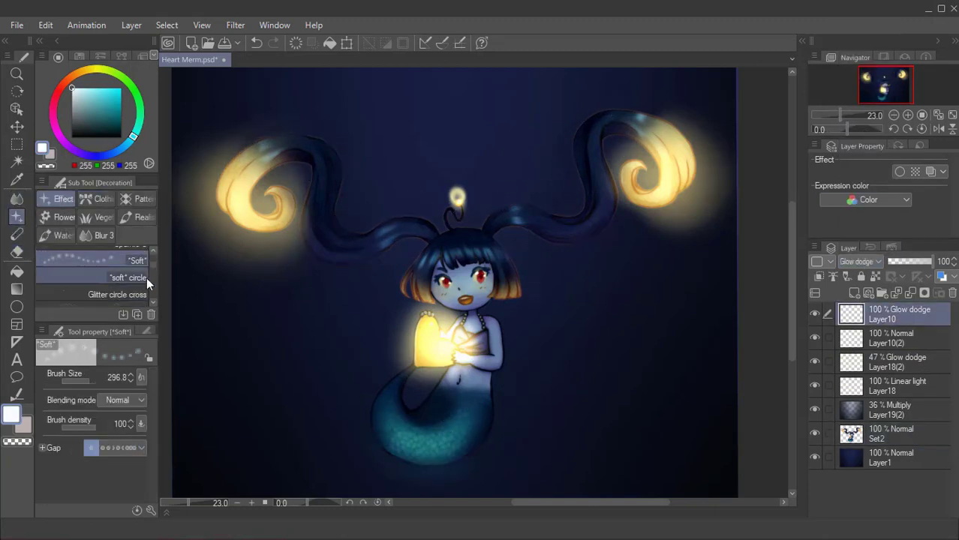
click(128, 277)
key(ctrl+shift+n)
scroll(150, 293, down, 2)
click(146, 294)
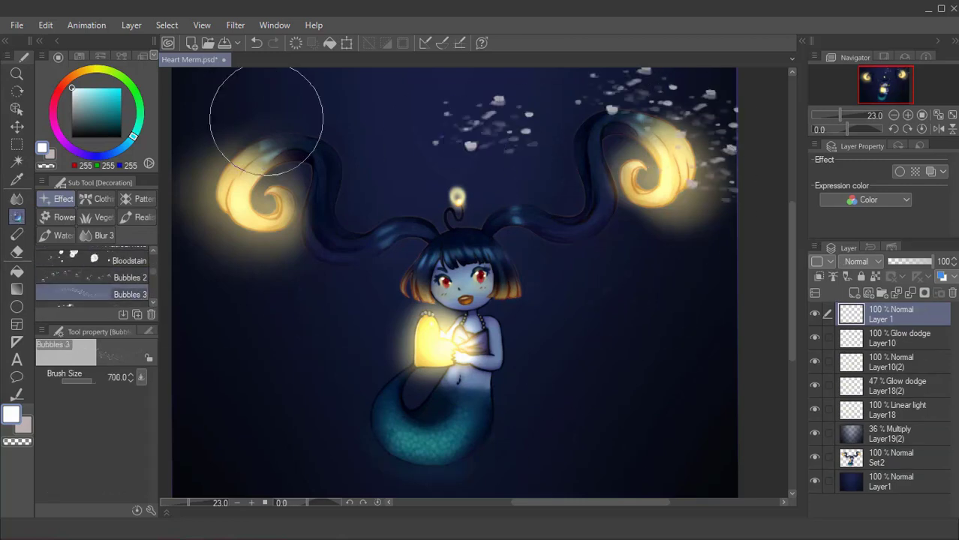
key(ctrl+z)
drag(340, 125, 343, 318)
key(ctrl+z)
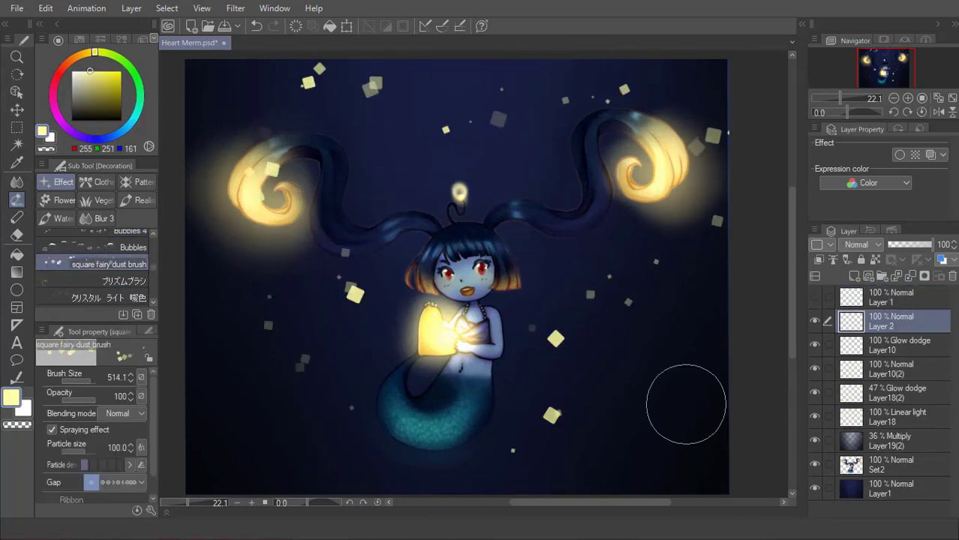
- Set Layer 2 with the pale yellow square fairy dust to Glow dodge and apply a filter to it
click(861, 245)
click(851, 378)
click(235, 7)
click(353, 60)
click(923, 216)
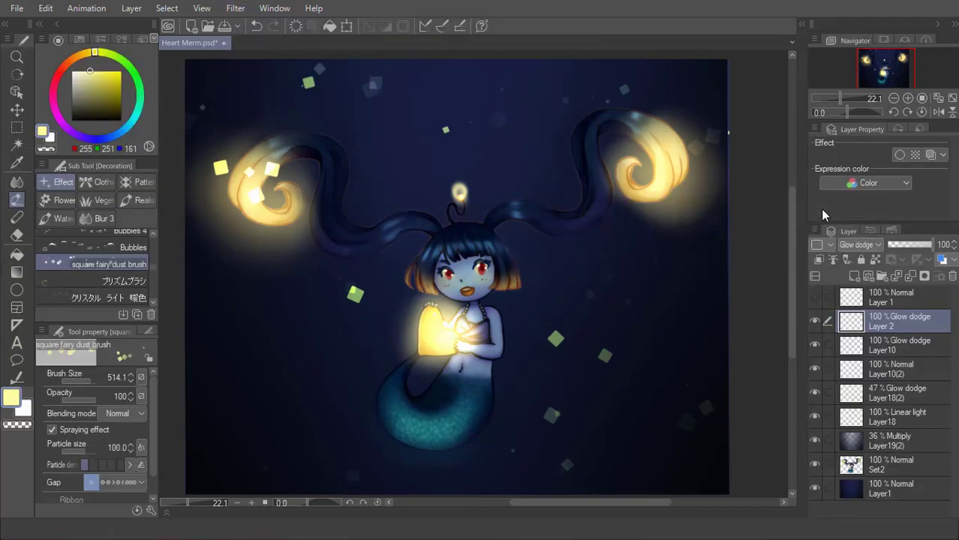